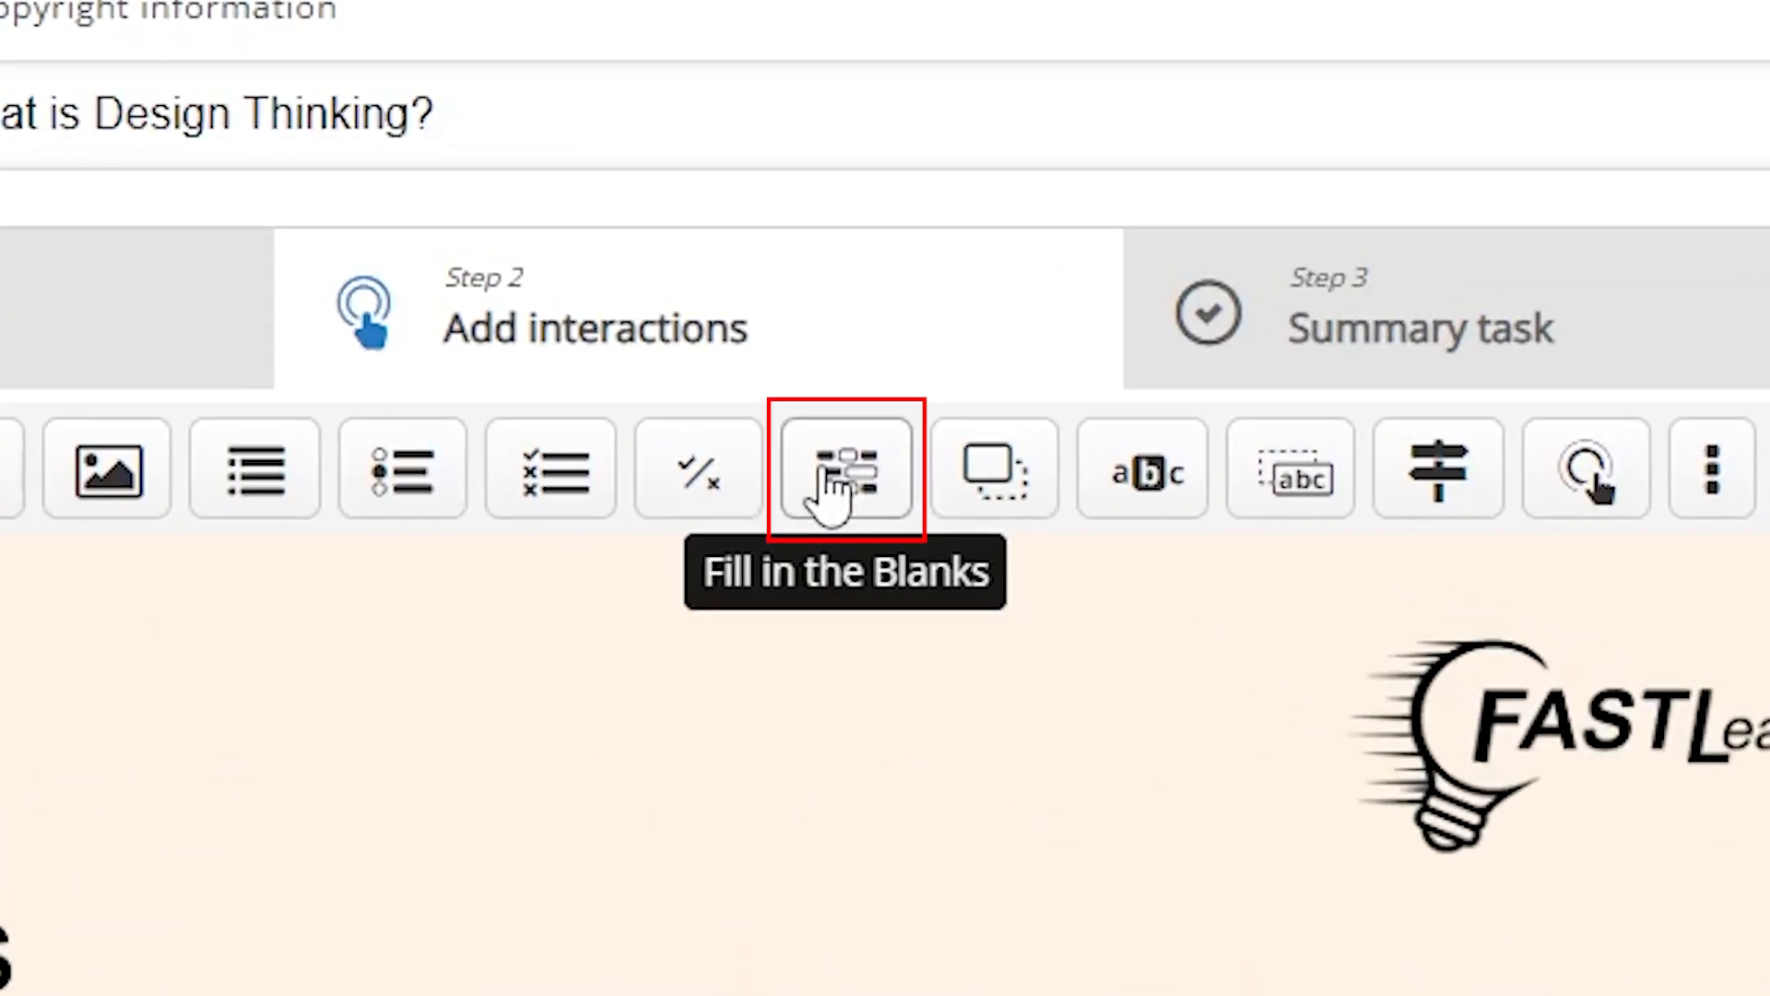
Step: Add a Fill in the Blanks interaction to the video with a display time from 0:54.2 to 1:04.2
left_click(830, 479)
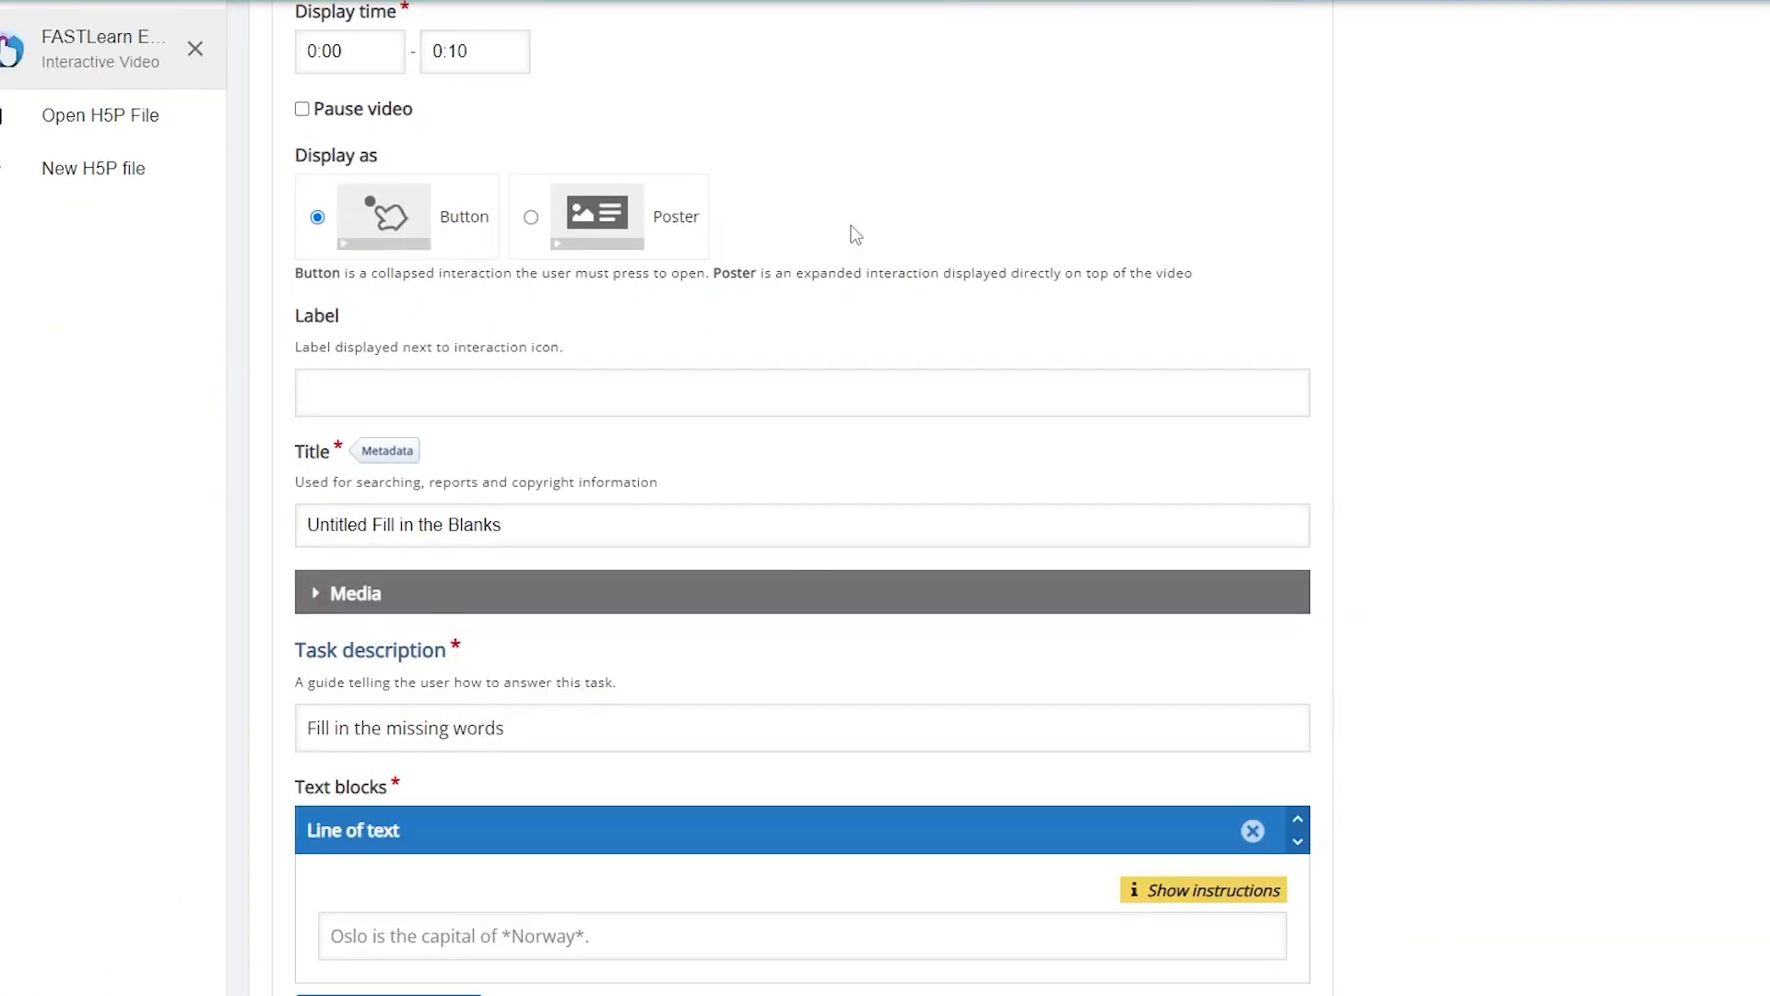
scroll(853, 235, "up", 3)
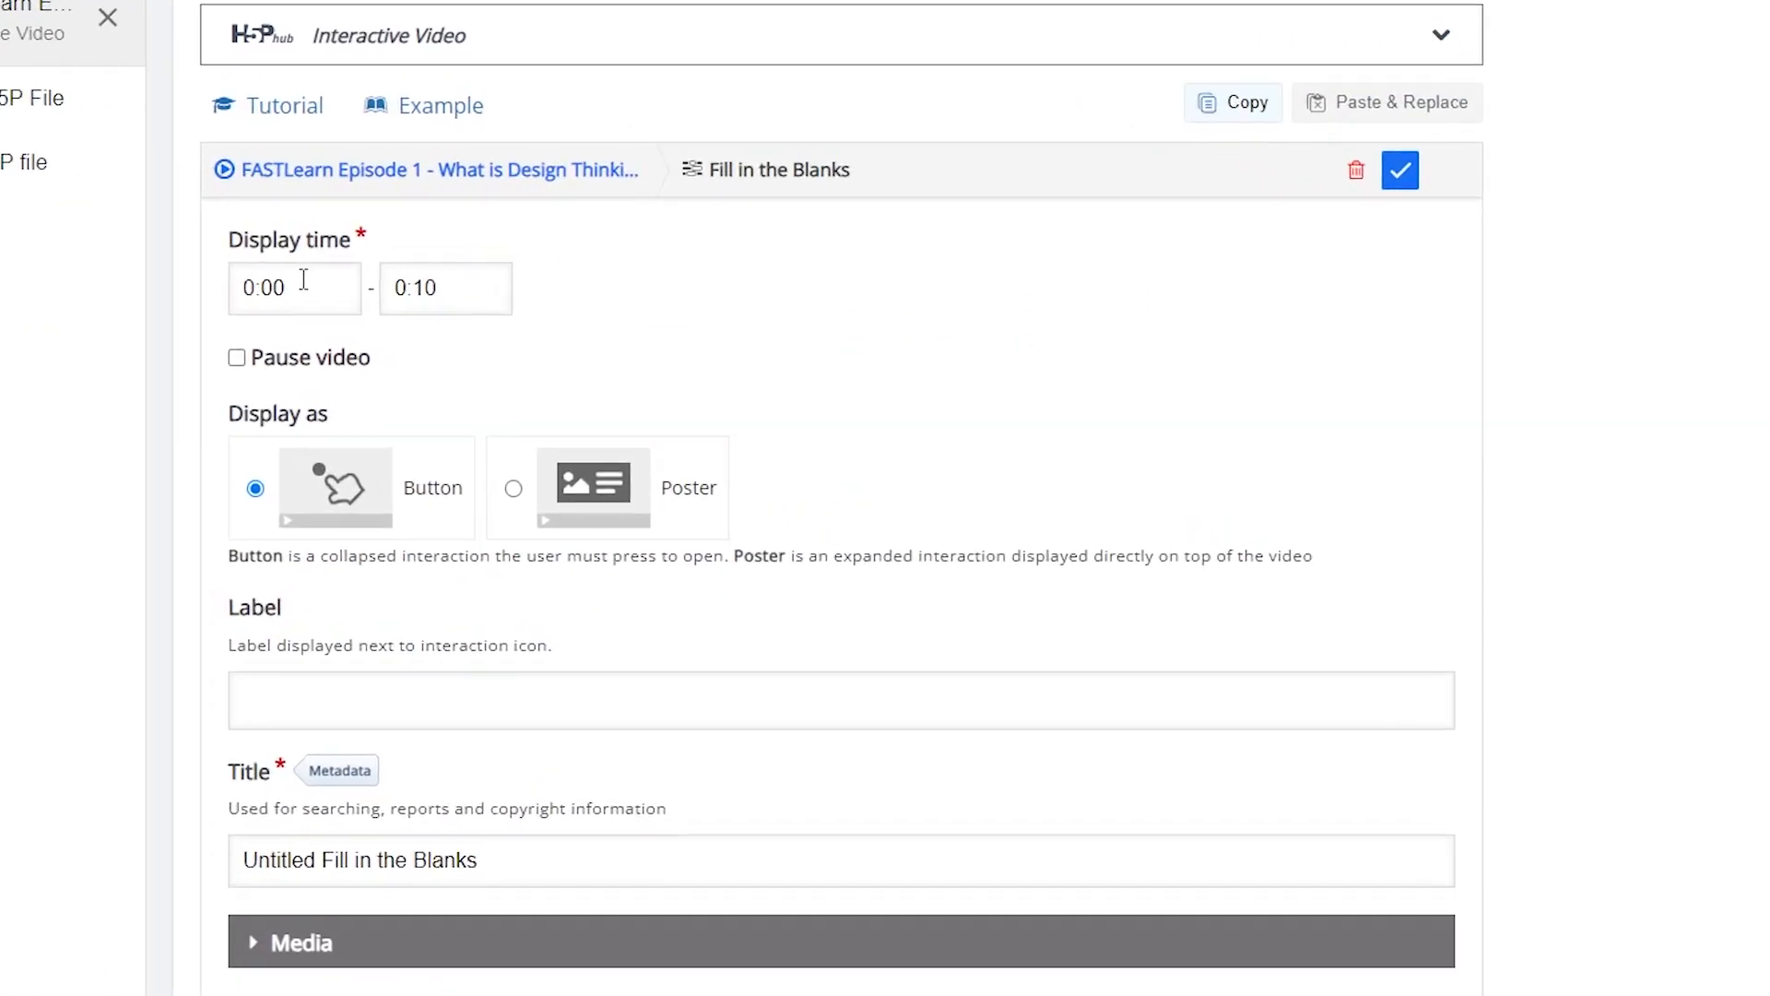
triple_click(303, 280)
key("BackSpace")
type("0:54.2")
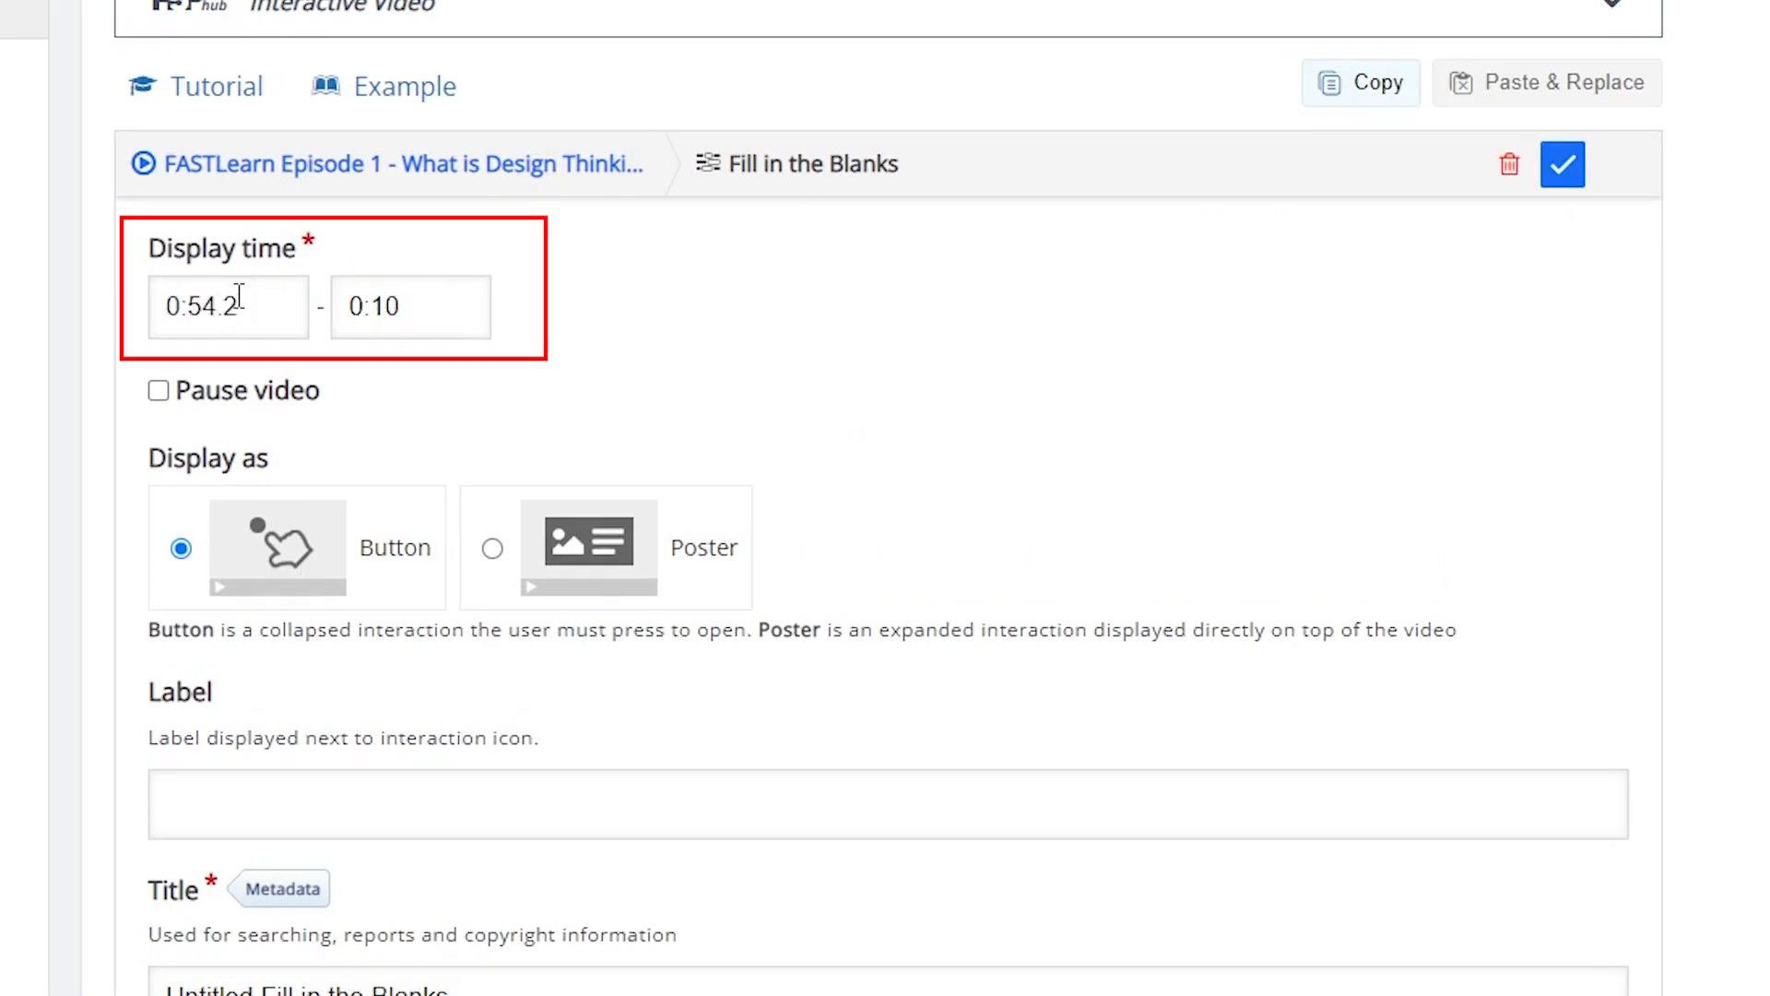
triple_click(426, 290)
type("1:04.2")
Step: Label the Fill in the Blanks interaction "FASTLearn Quiz" and title it "Quiz Time!!"
scroll(411, 347, "down", 4)
left_click(410, 429)
type("FASTLearn Quiz")
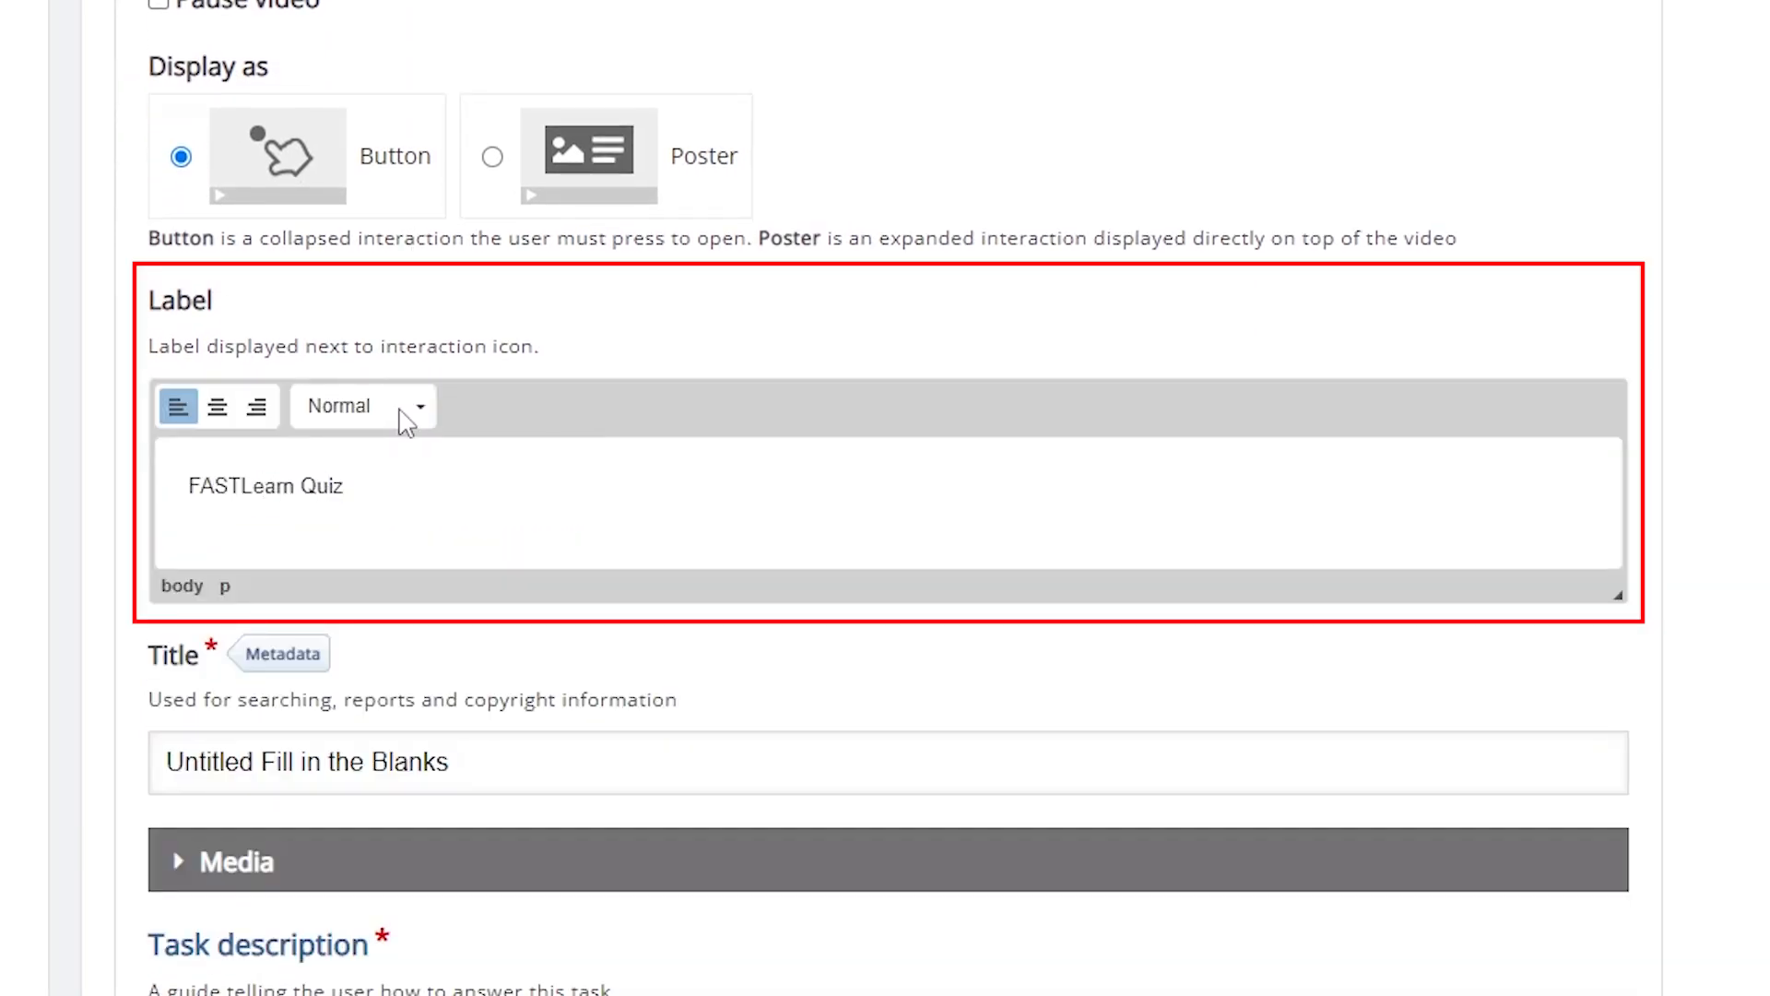
triple_click(464, 771)
type("Quiz Time!!")
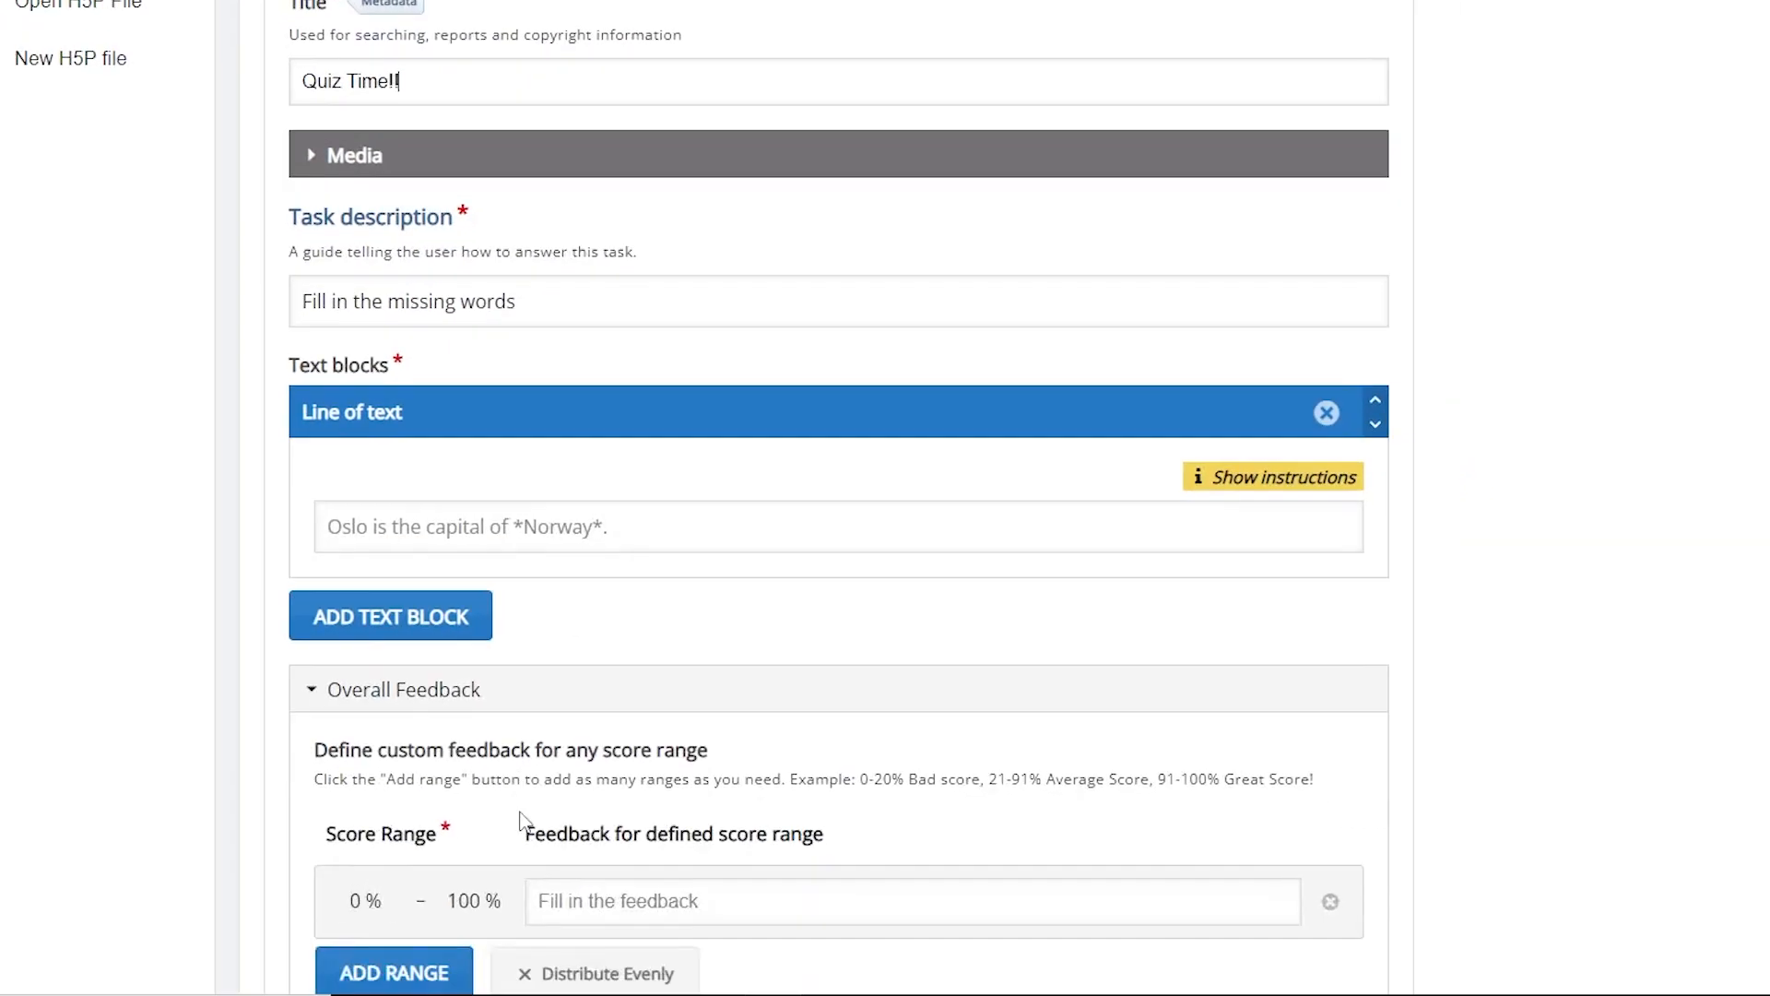
Step: Replace the task description with "Fill in the correct answer"
left_click(568, 305)
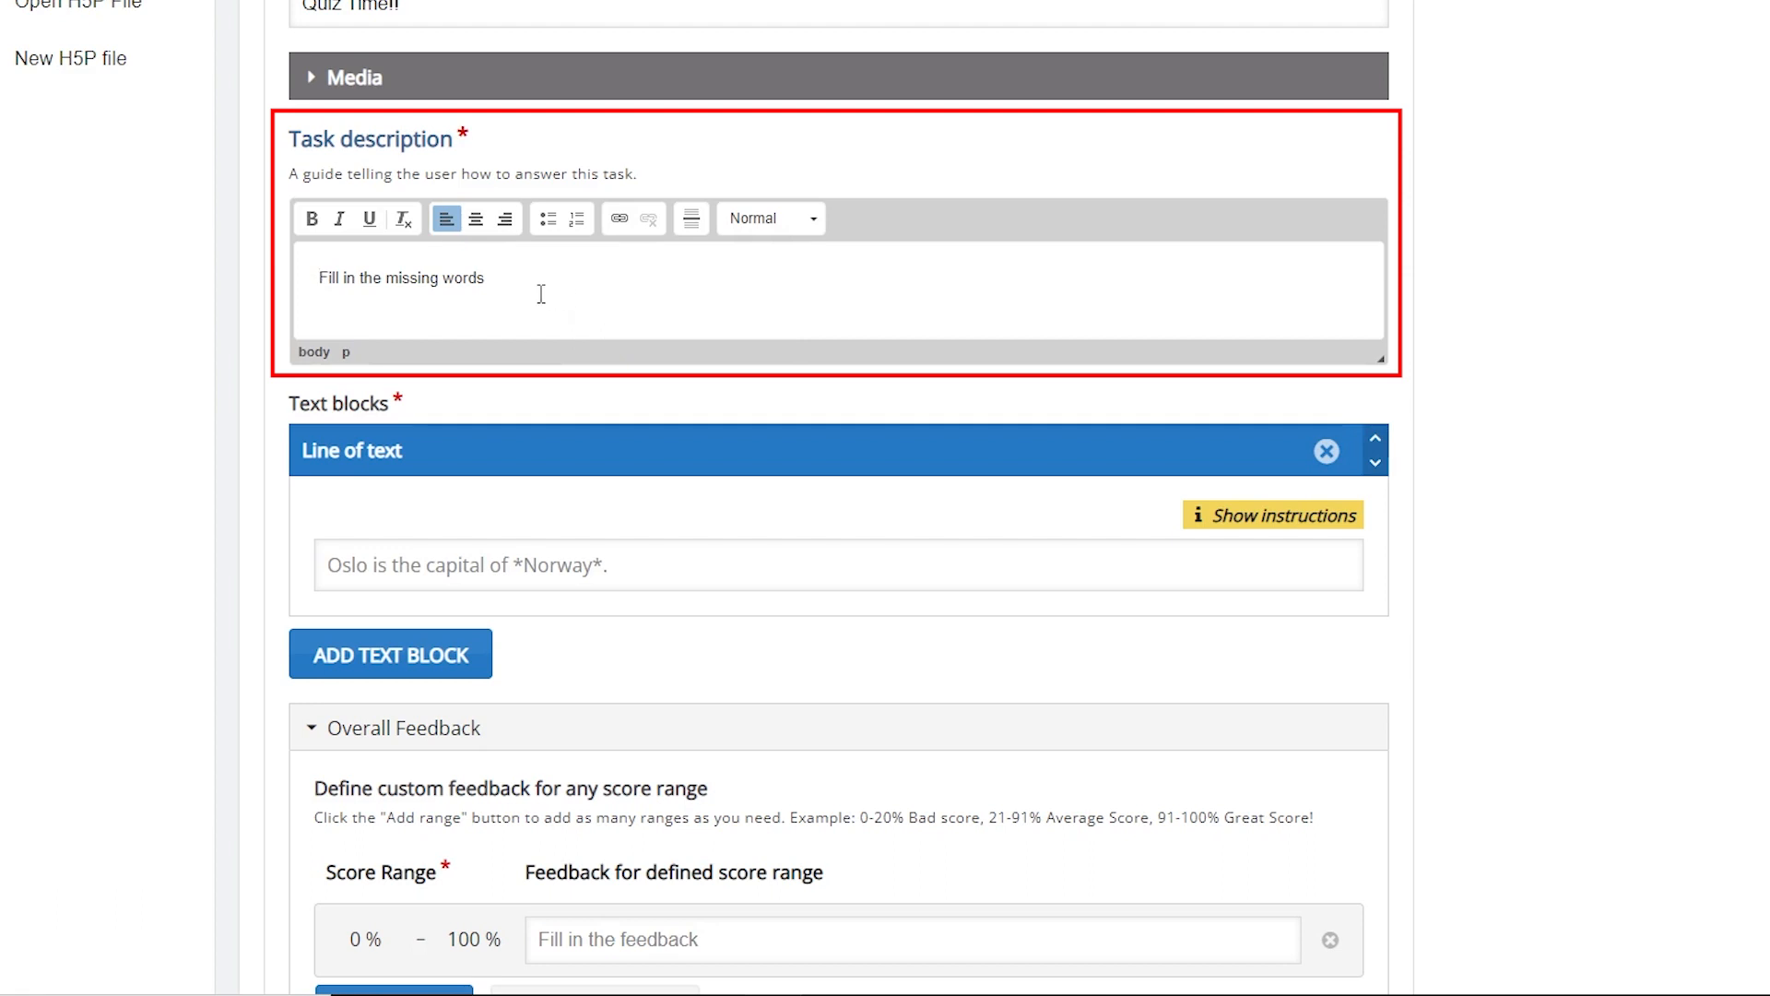
key("BackSpace")
key("BackSpace")
key("BackSpace")
key("BackSpace")
key("BackSpace")
key("BackSpace")
key("BackSpace")
key("BackSpace")
key("BackSpace")
key("BackSpace")
key("BackSpace")
key("BackSpace")
key("BackSpace")
key("BackSpace")
key("BackSpace")
key("BackSpace")
key("BackSpace")
key("BackSpace")
key("BackSpace")
key("BackSpace")
type("Fill in the correct answer")
Step: Enter the line of text "The key characteristics of design thinking are *collaborative, iterative, uncovers assumptions, explores solutions*" and view the blank-formatting instructions
left_click(497, 568)
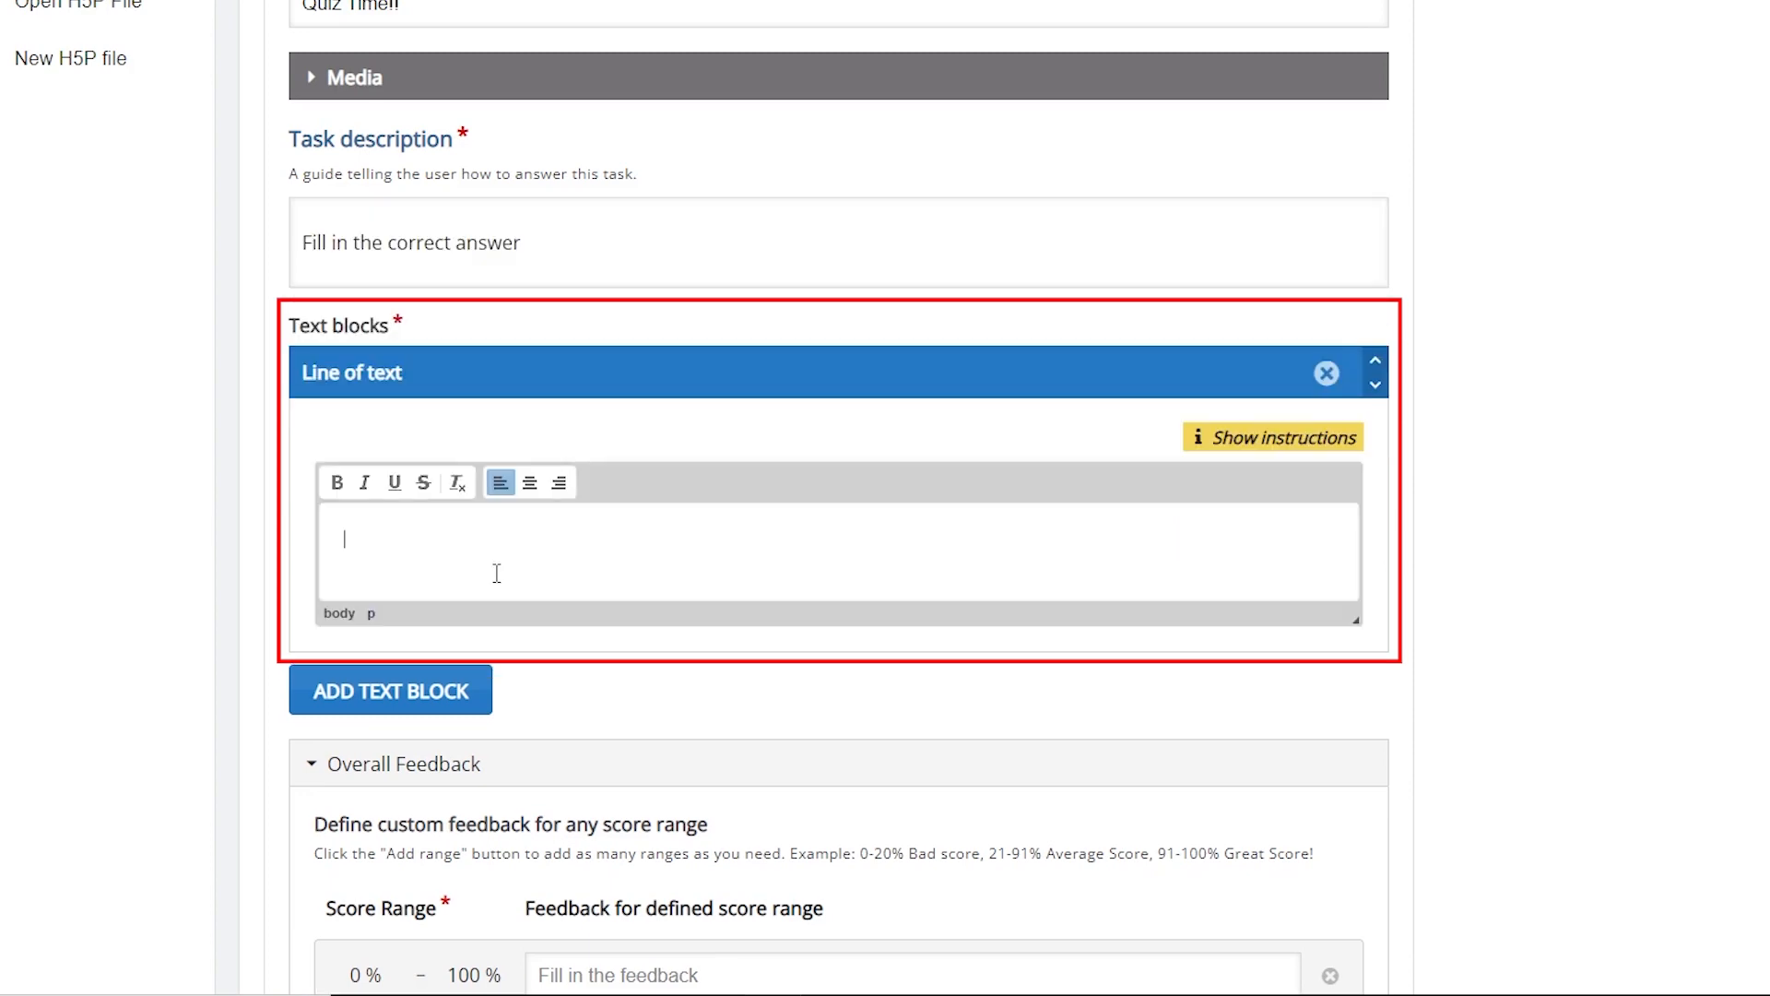
type("The key characteristics of design thinking are *collaborative, i")
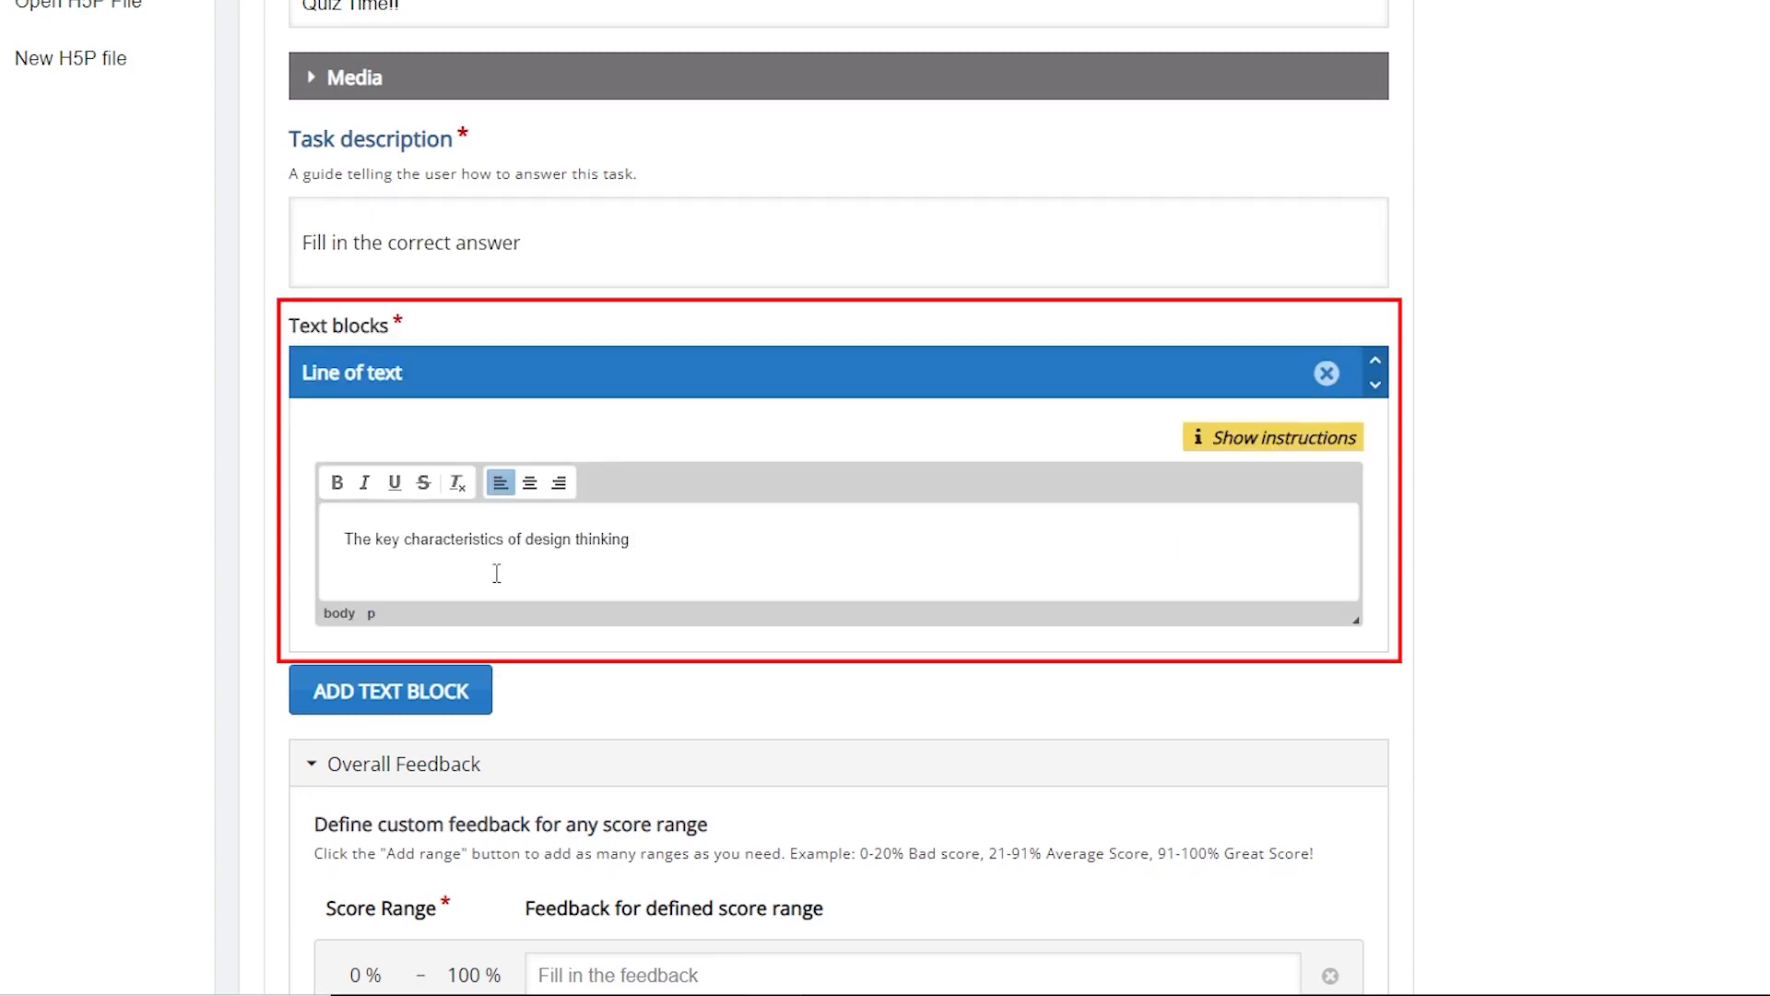
type("terative, uncovers assumptions")
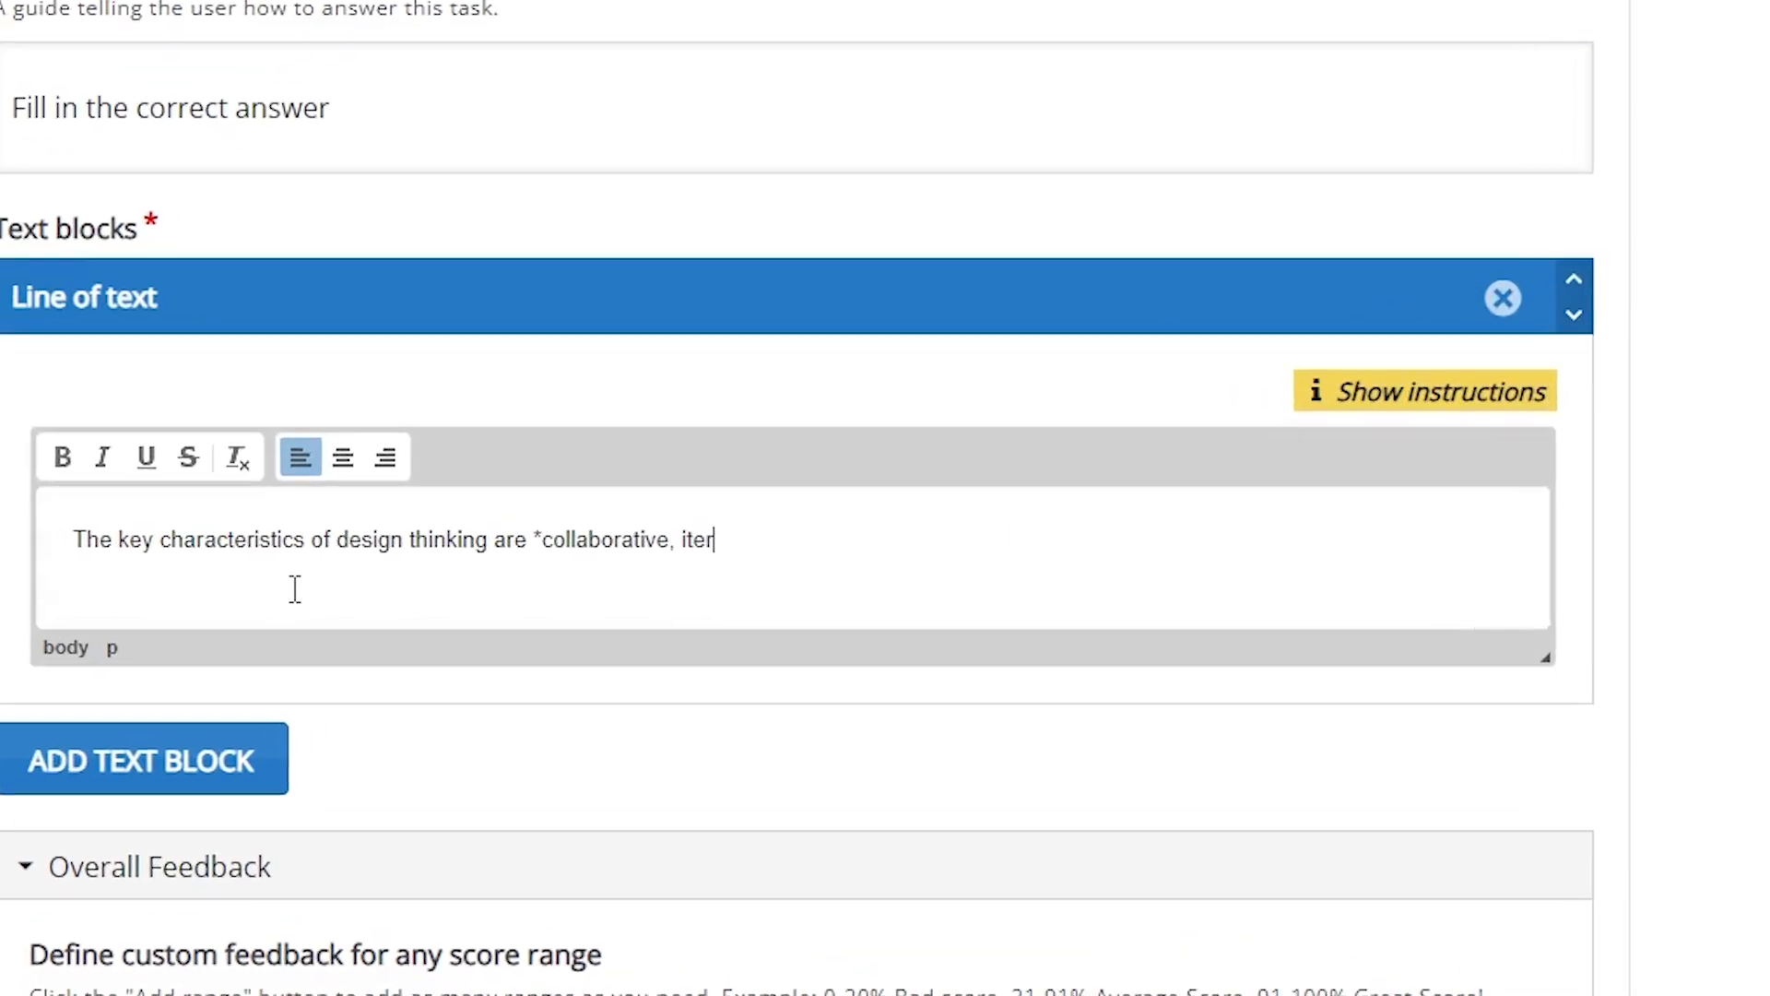
type(", explores solutions*")
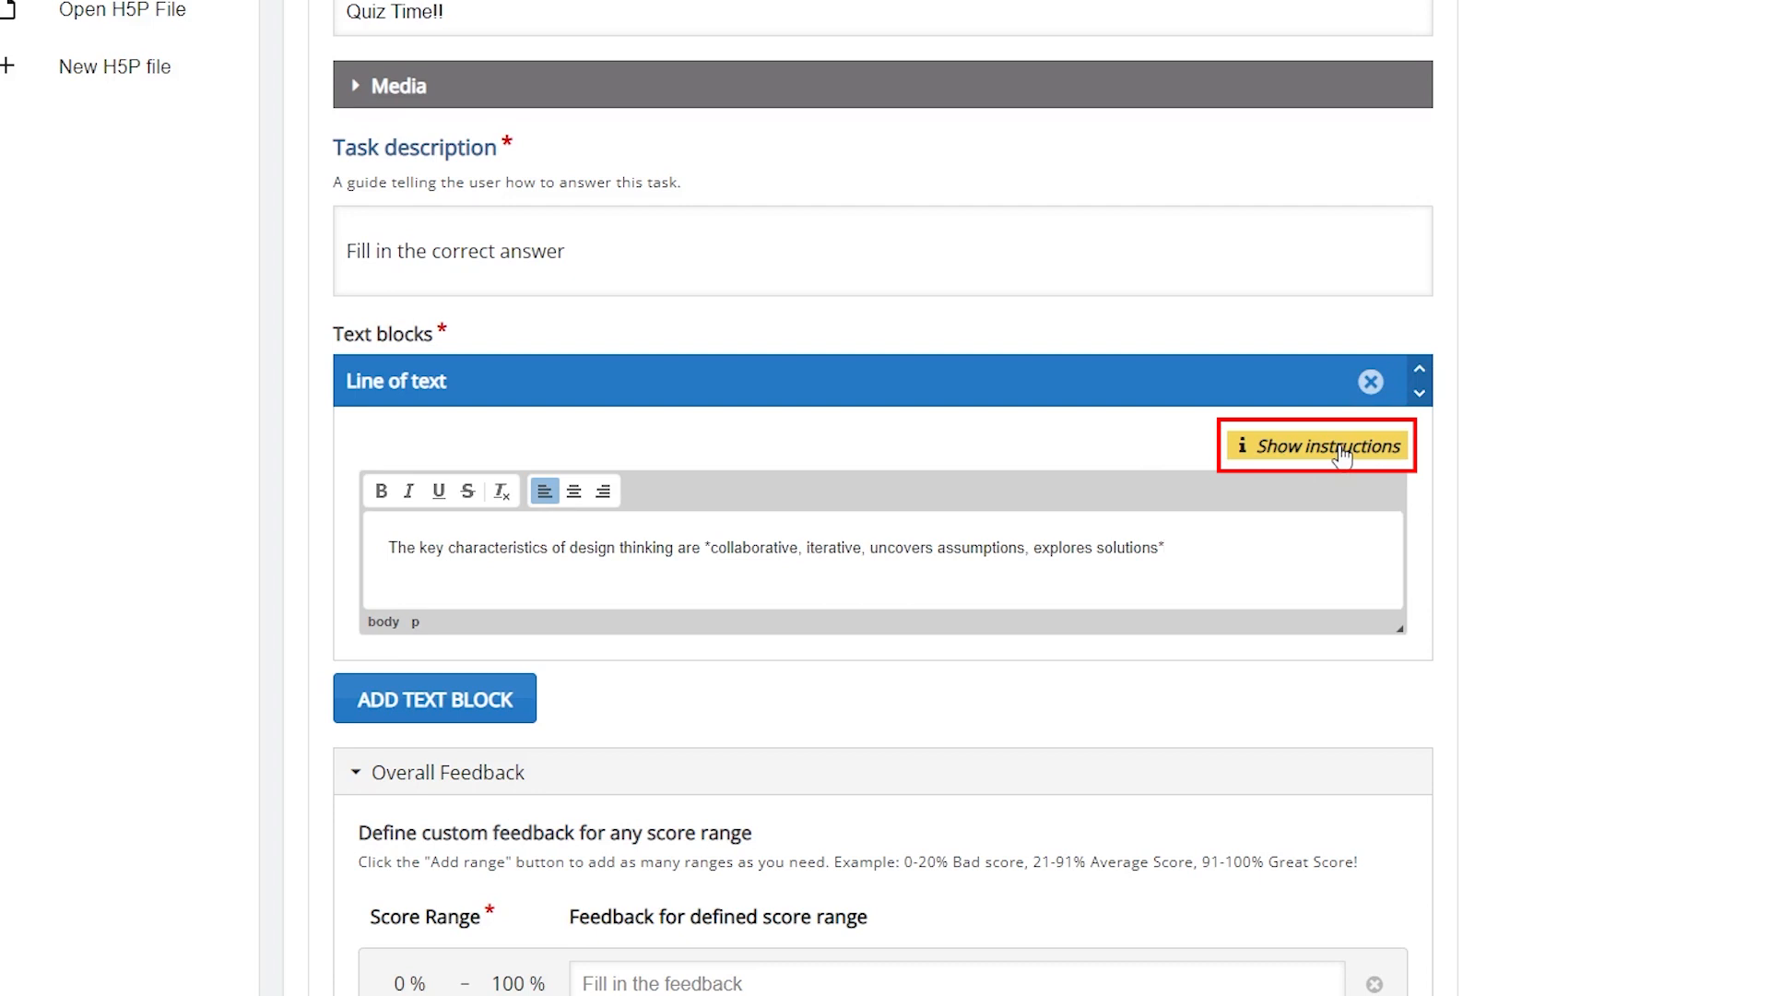
left_click(1343, 452)
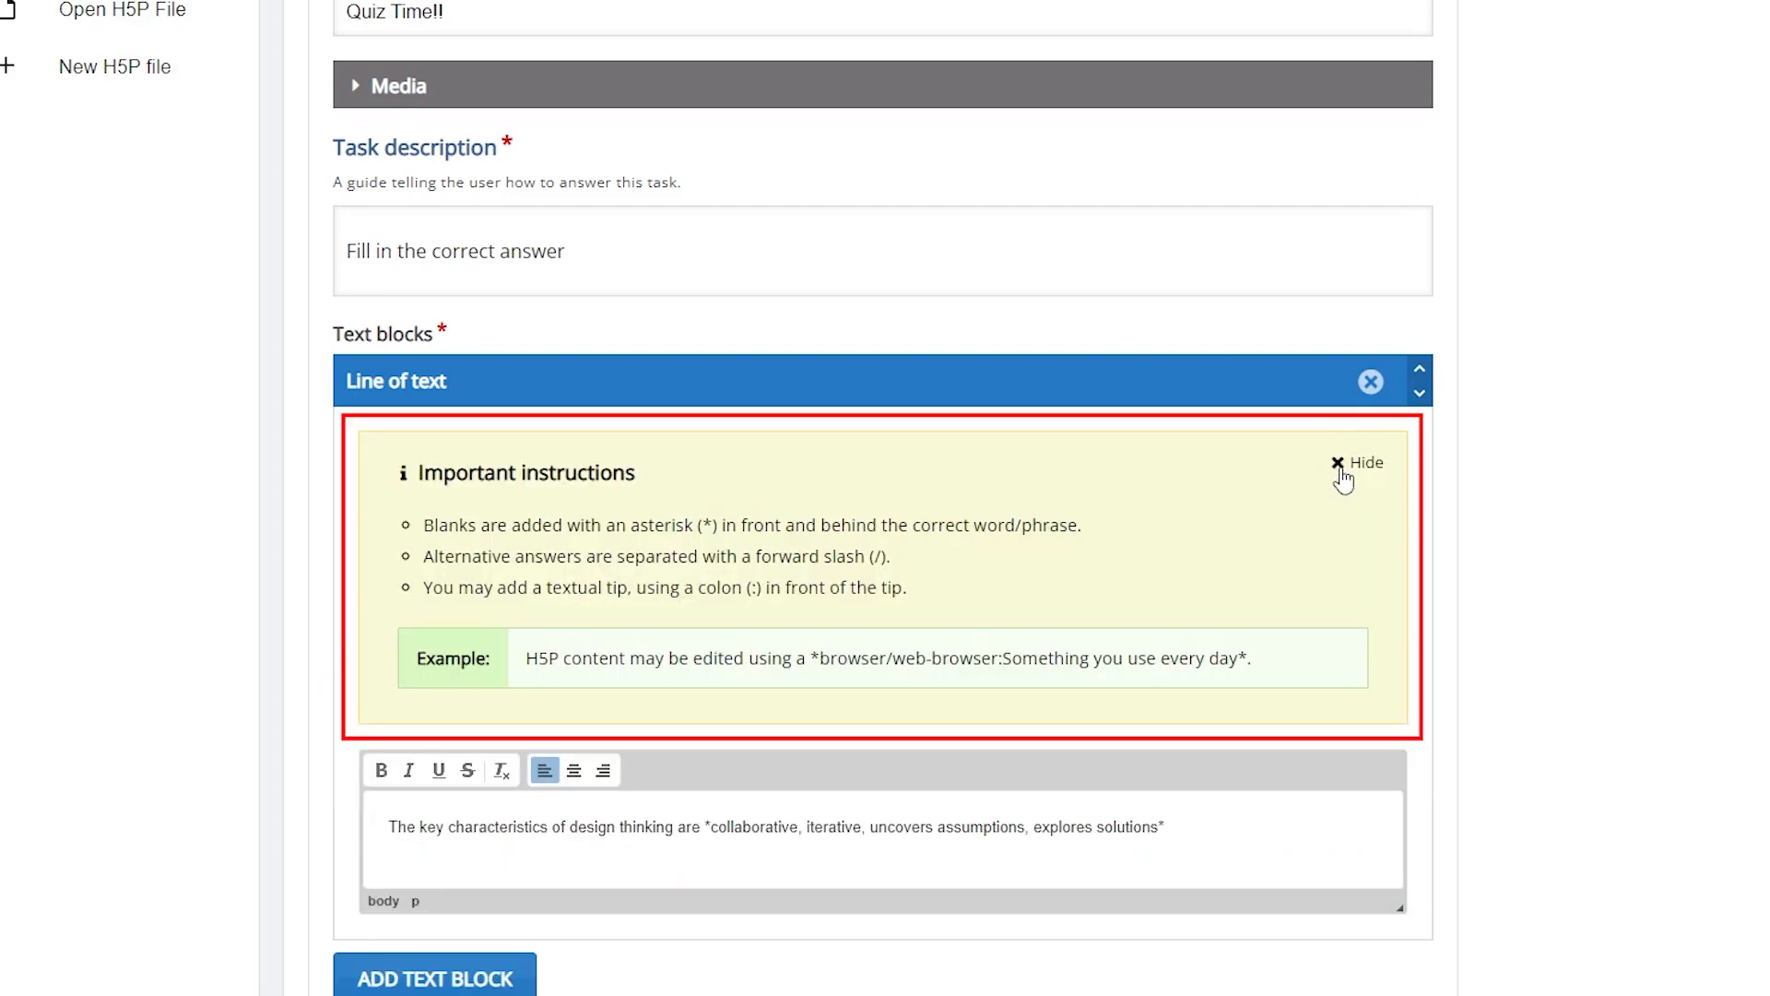
left_click(1343, 470)
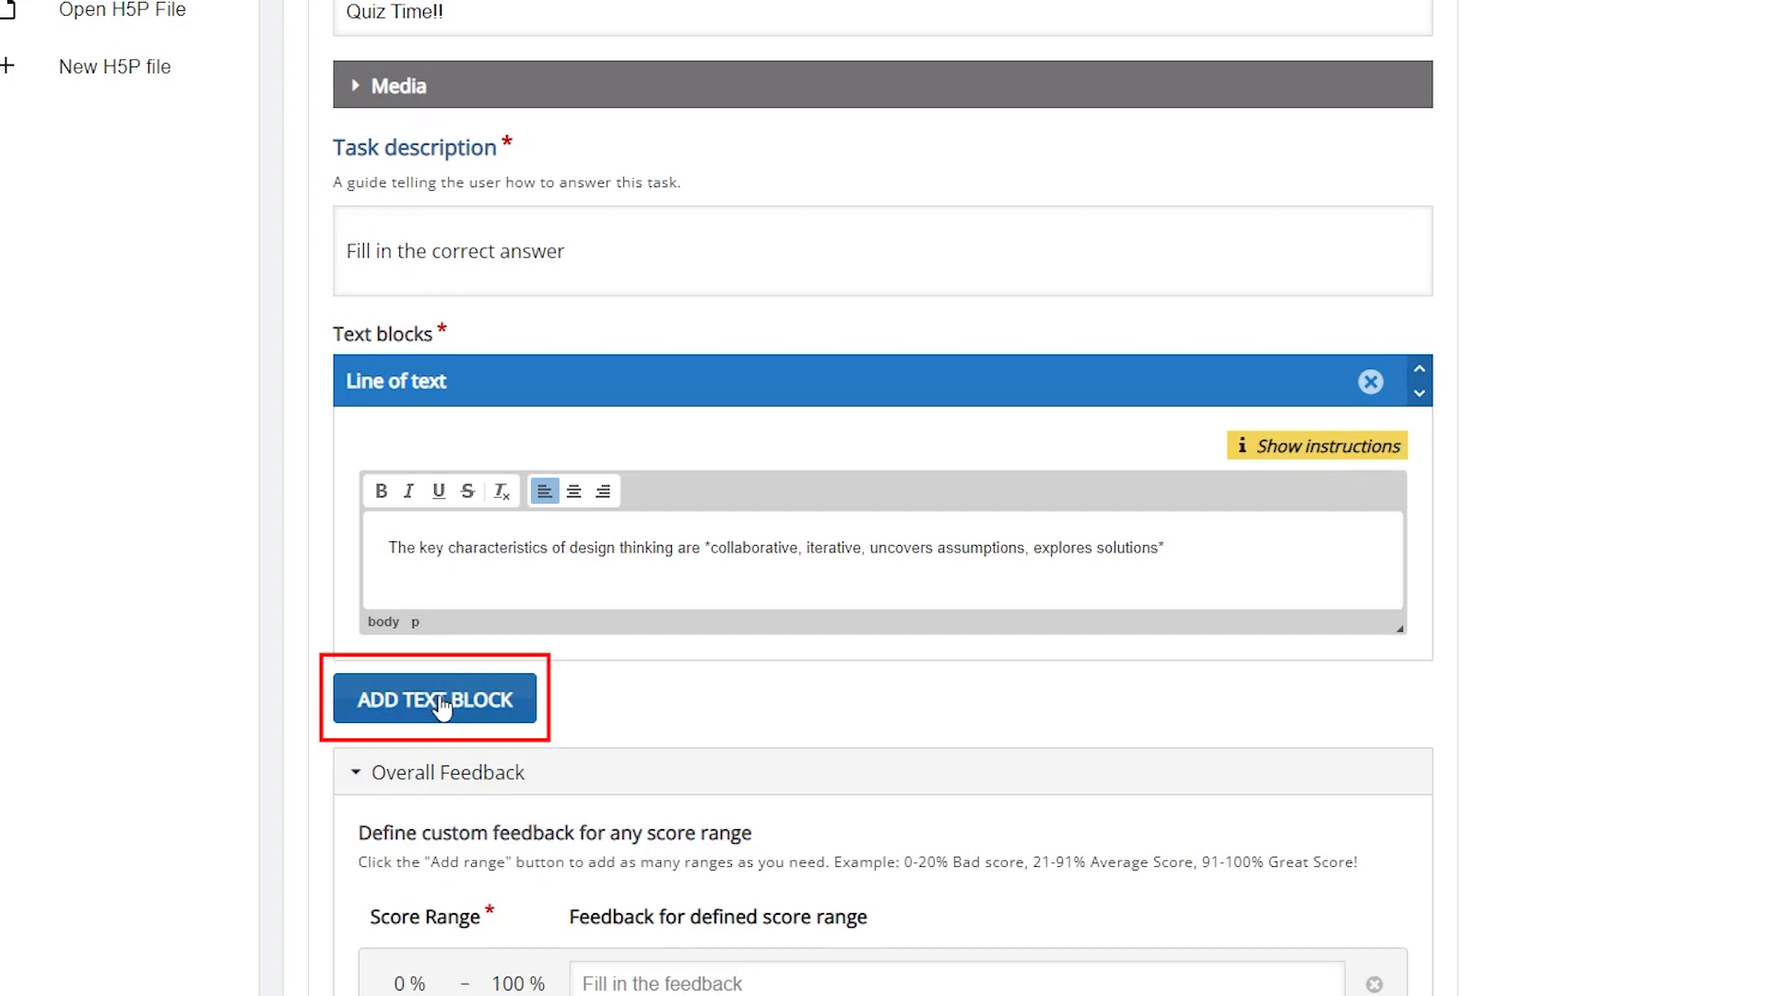
Step: Finish the Fill in the Blanks interaction and move its FASTLearn Quiz button up and left on the video
scroll(442, 705, "down", 4)
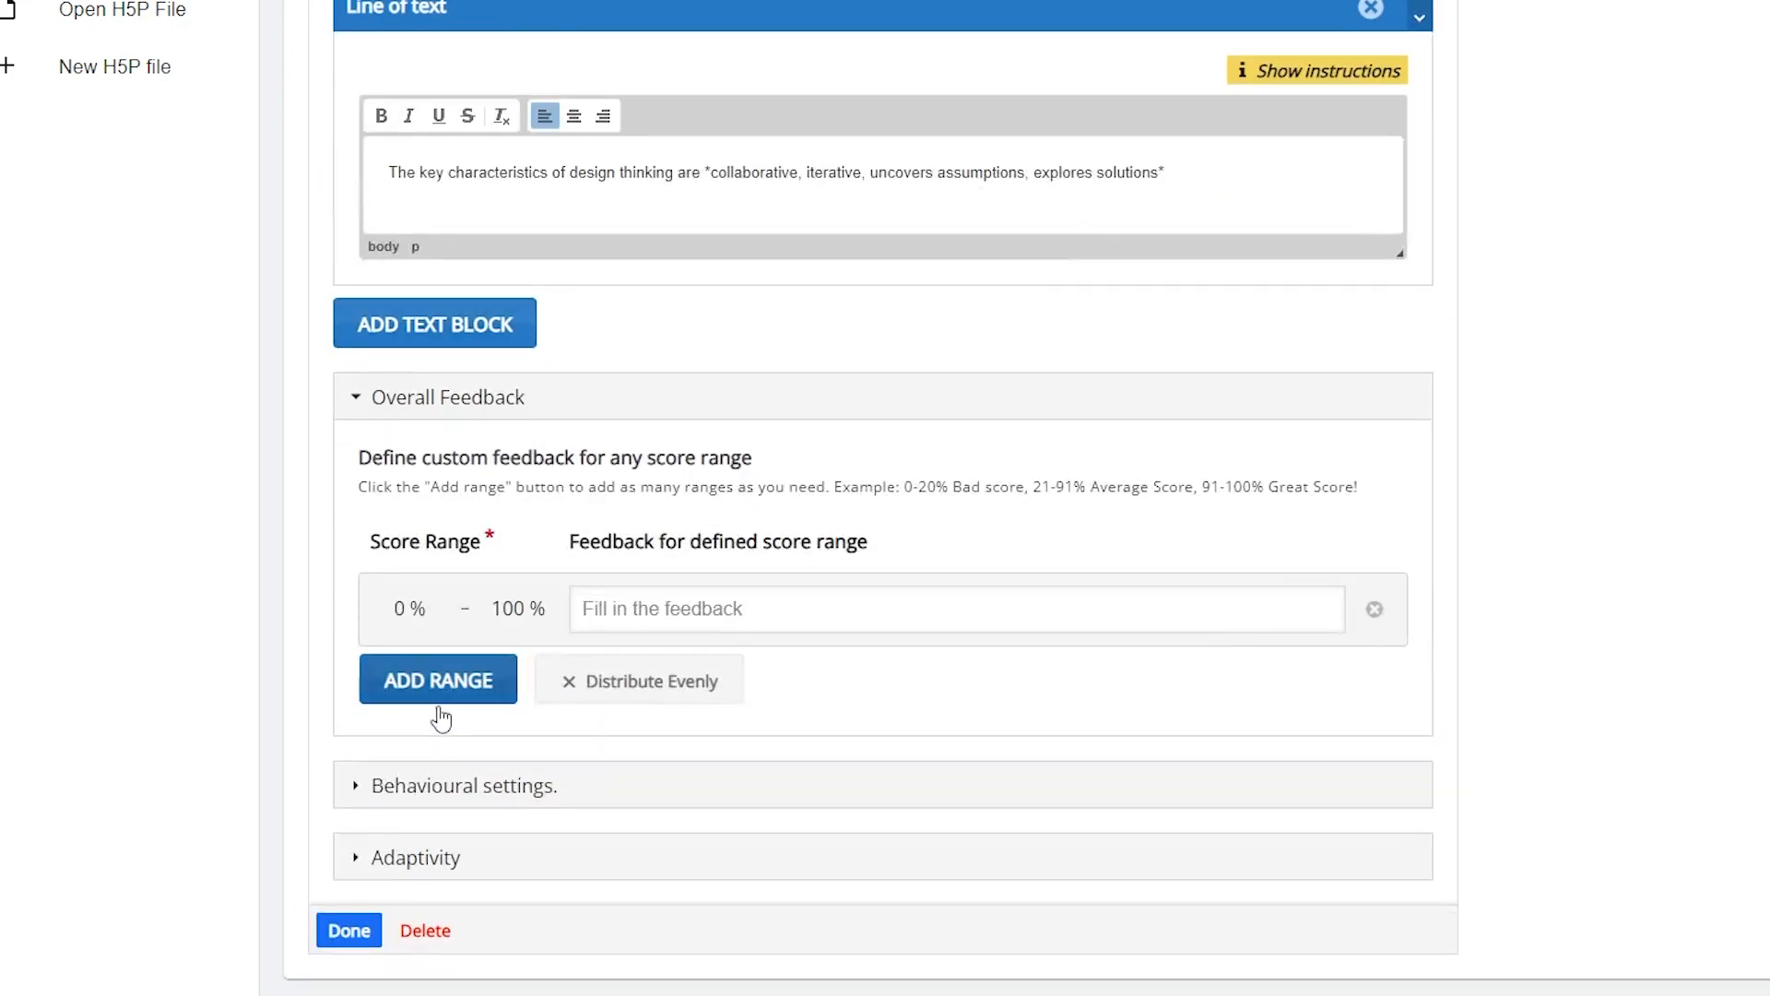
left_click(365, 939)
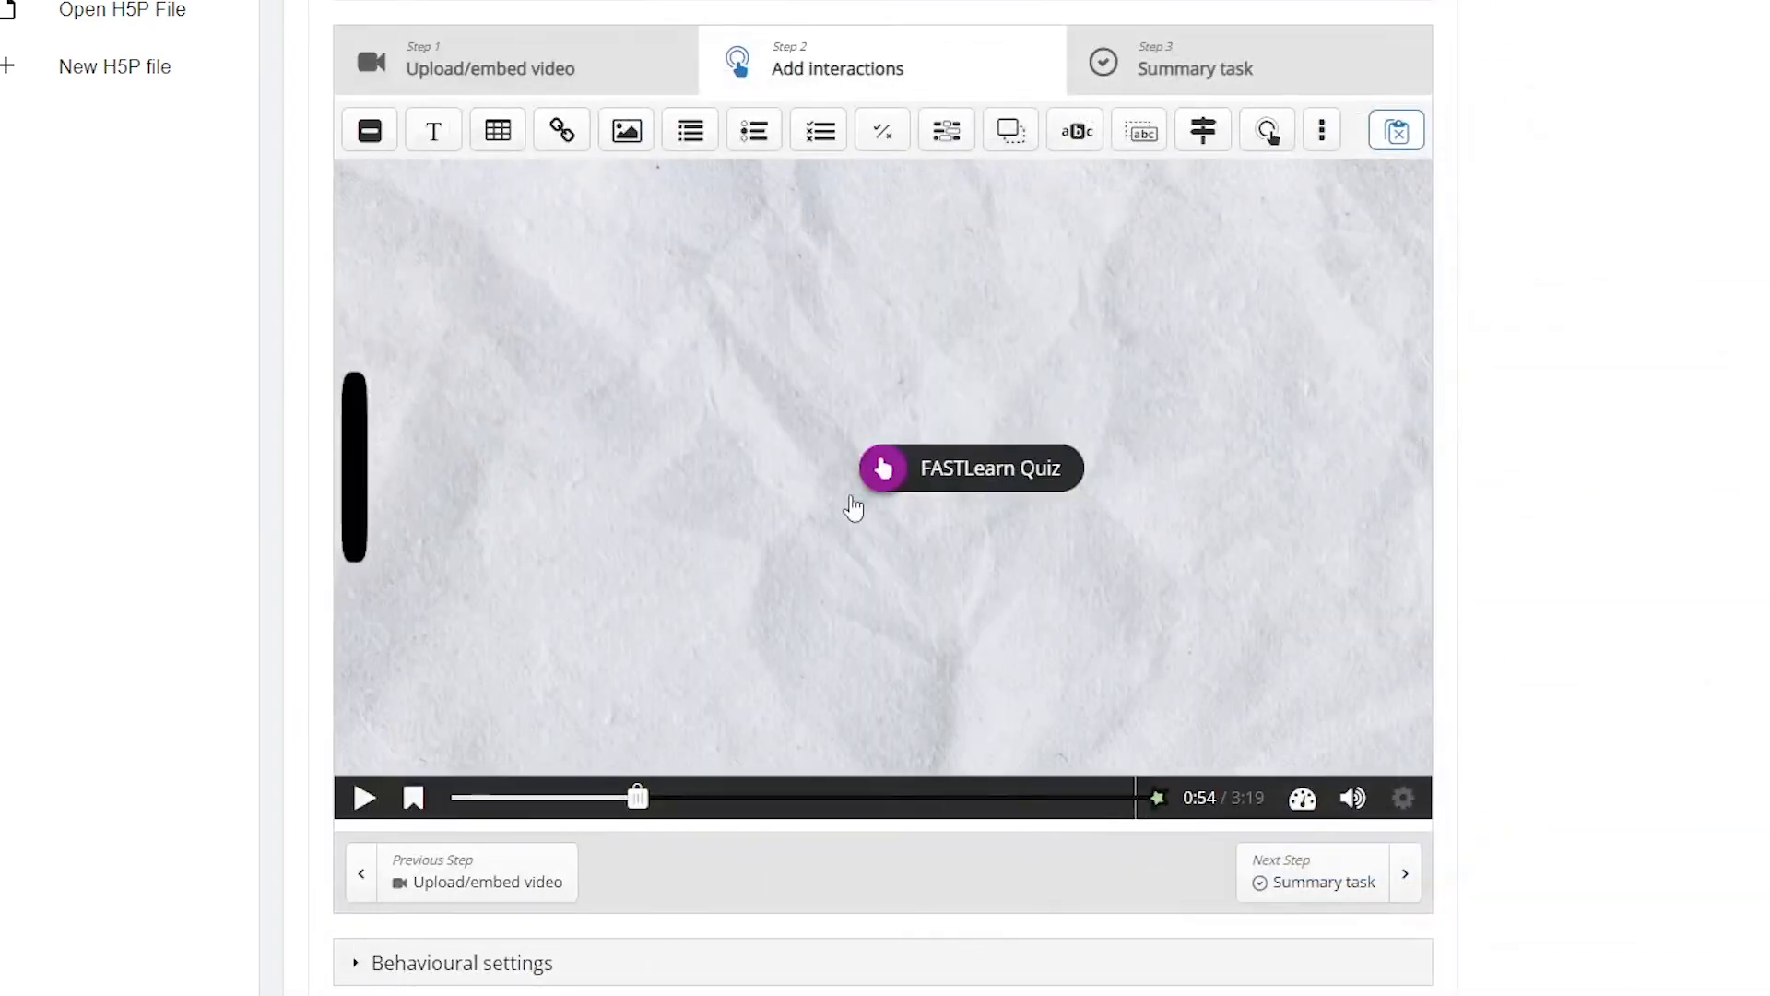
left_click_drag(880, 472, 780, 361)
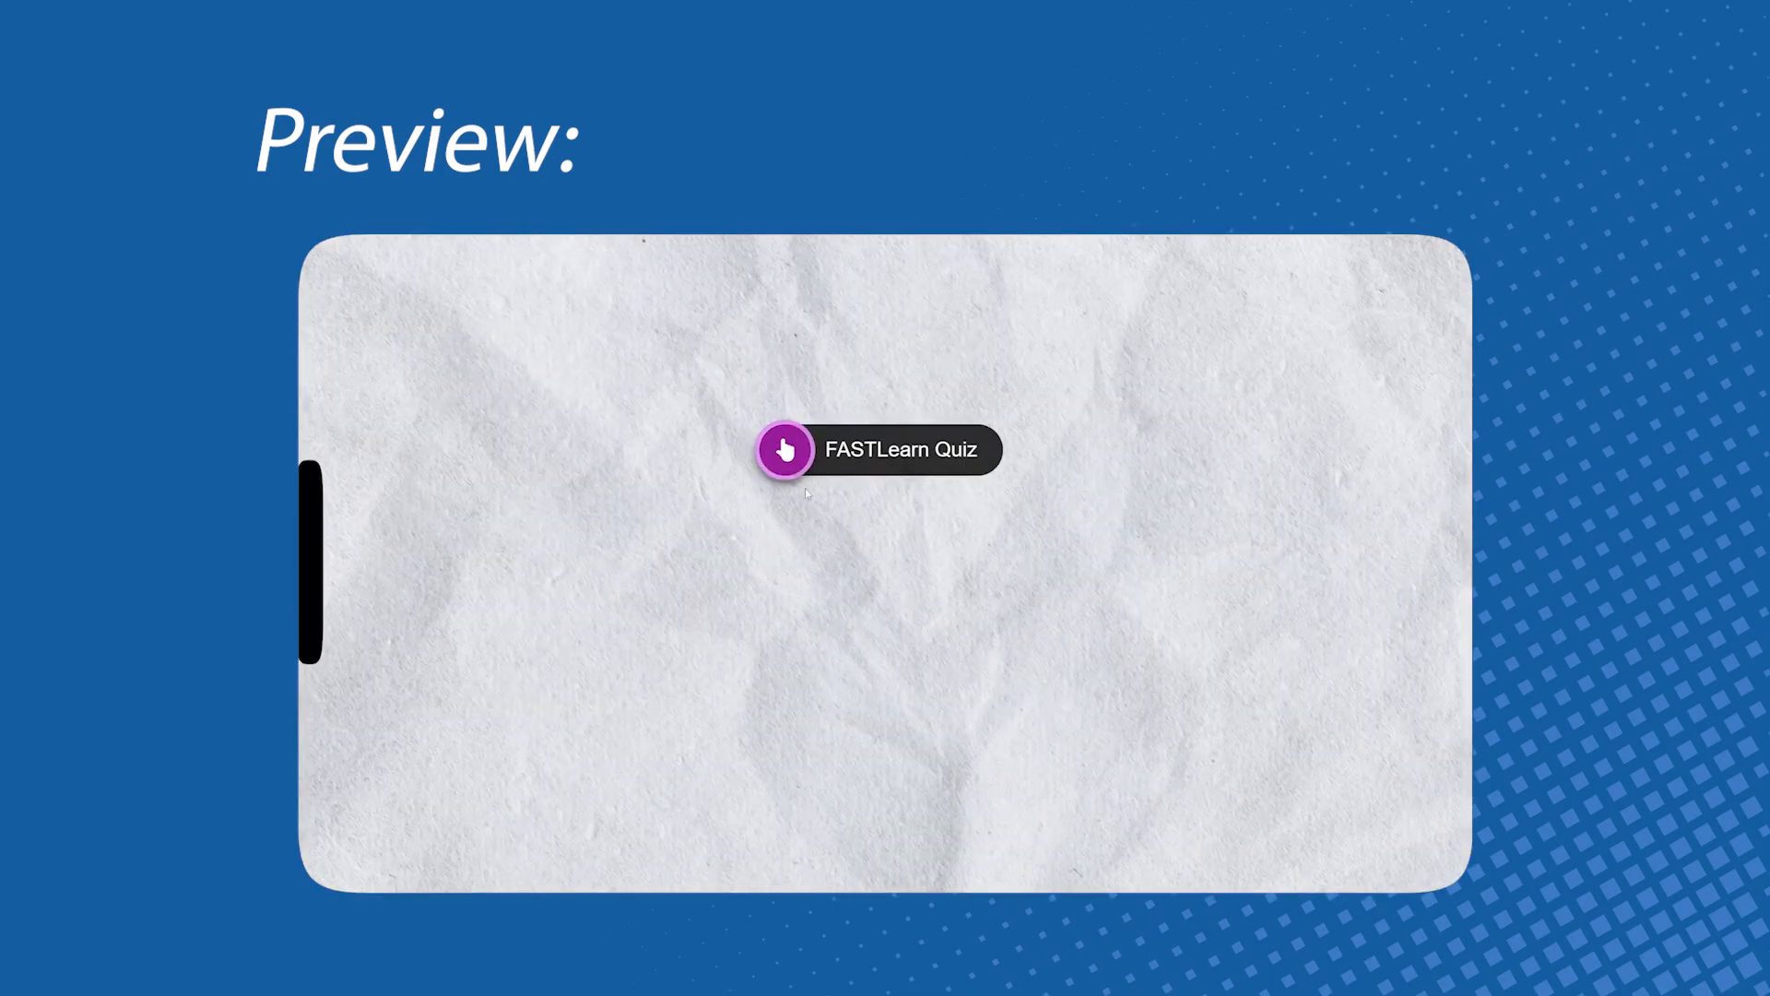
Step: Test the quiz in the preview by answering "collaborative, iterative, uncovers assumptions, explores solutions", checking the answer and continuing
left_click(785, 449)
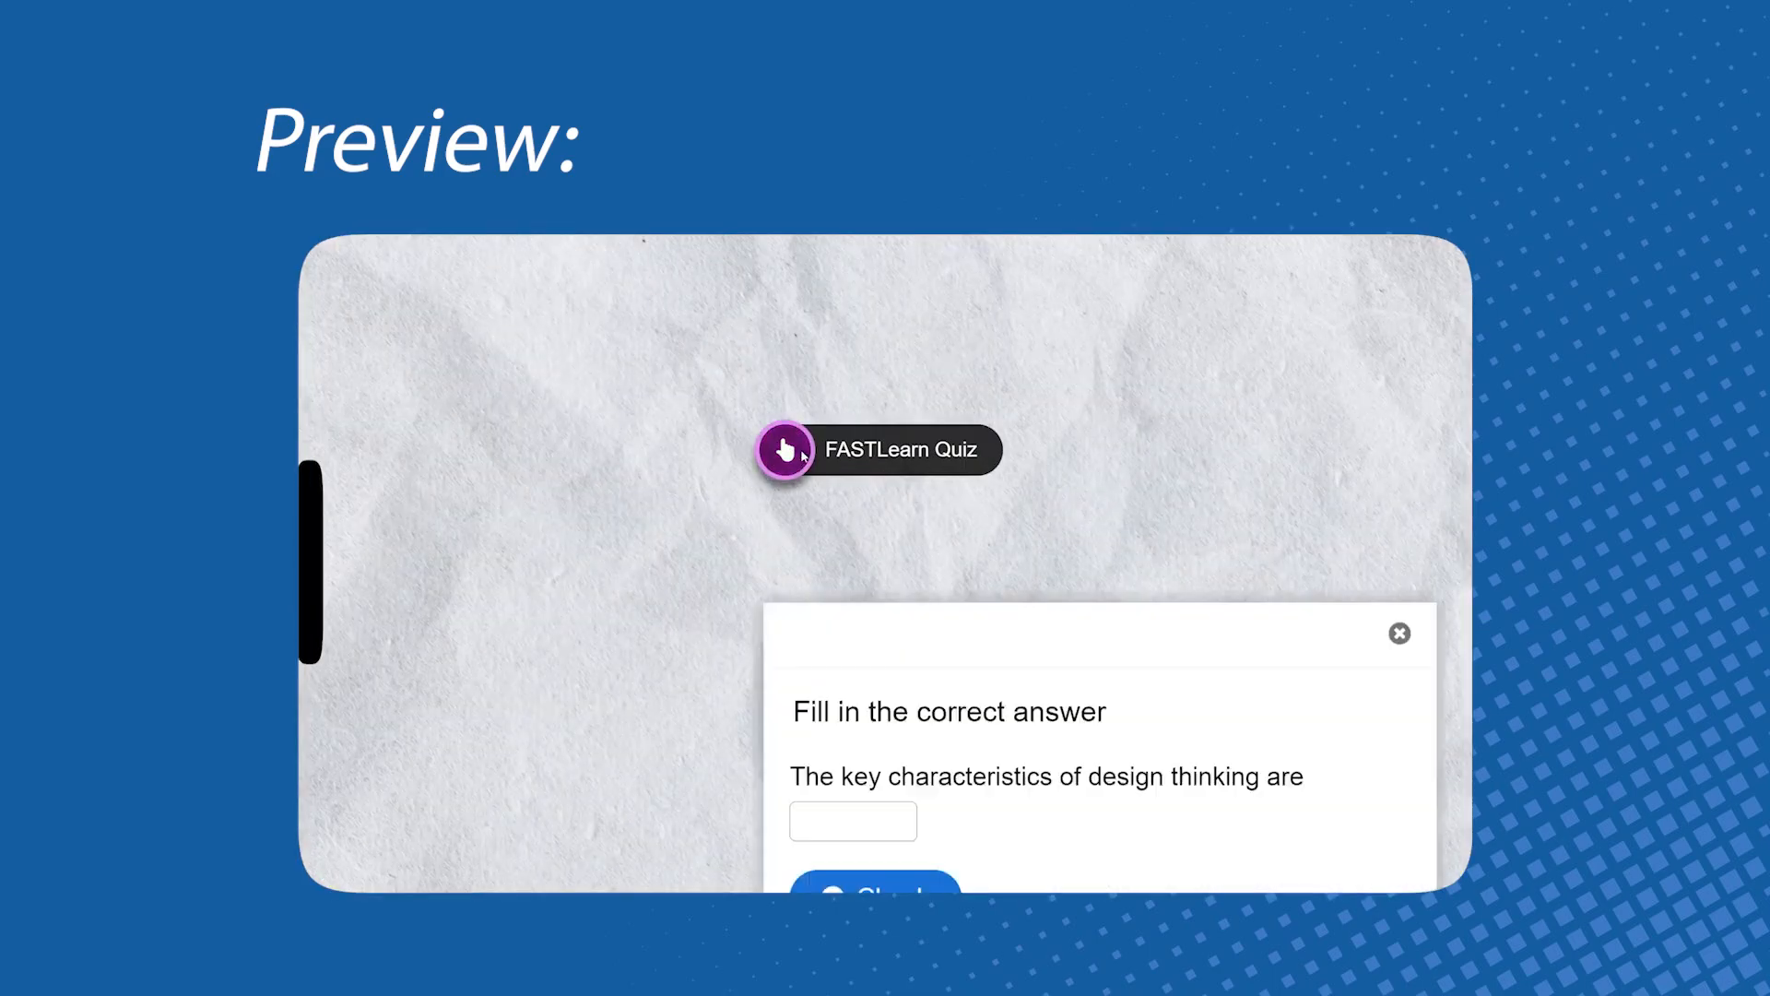
left_click(814, 488)
type("collaborative, iterati")
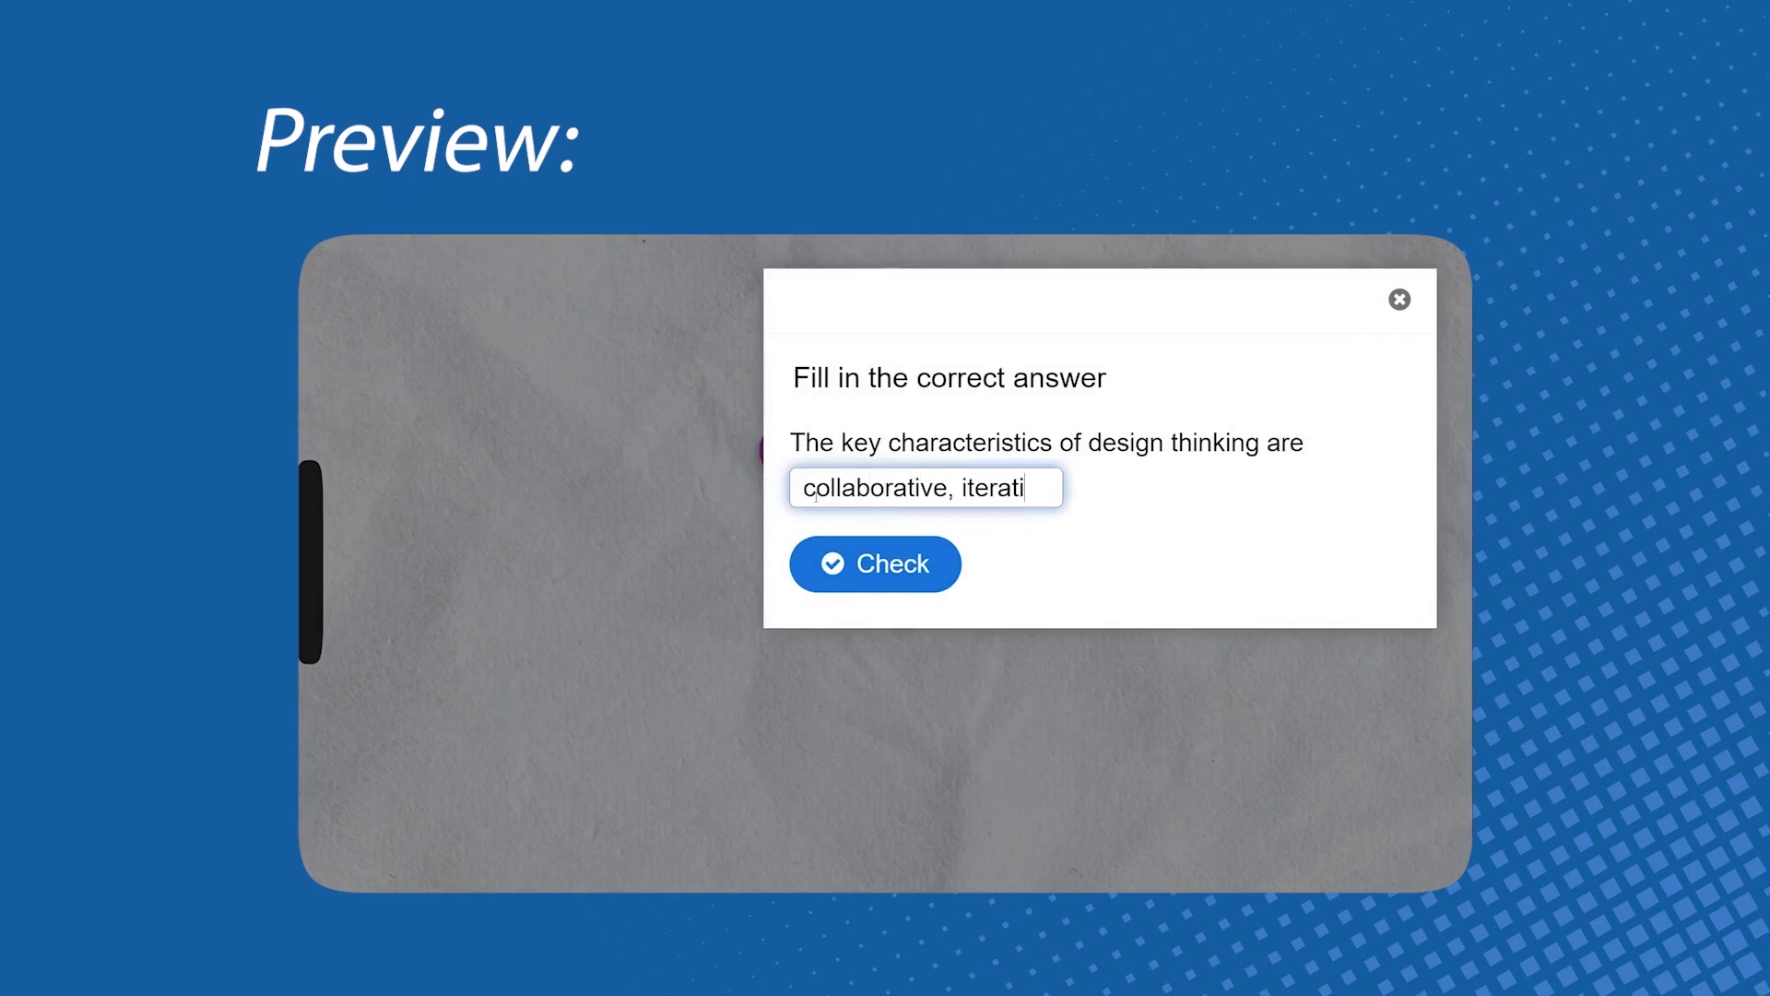
type("ve, uncovers assumptions, explores solutions")
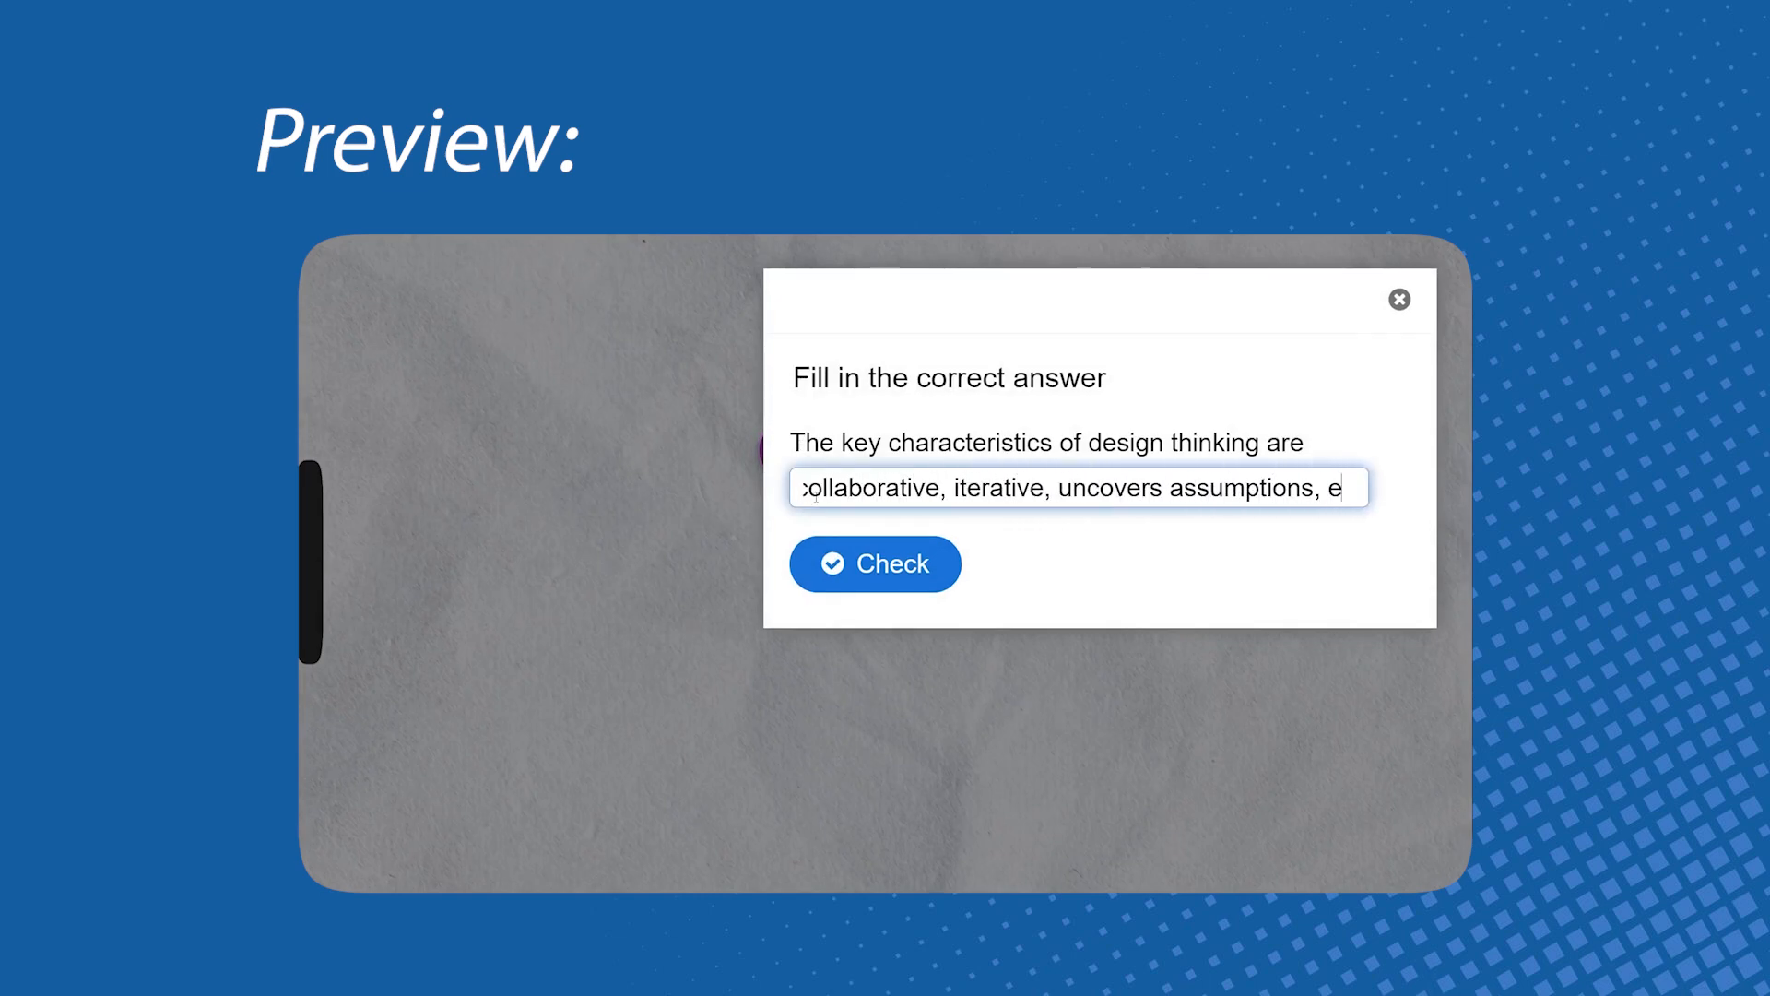
left_click(839, 551)
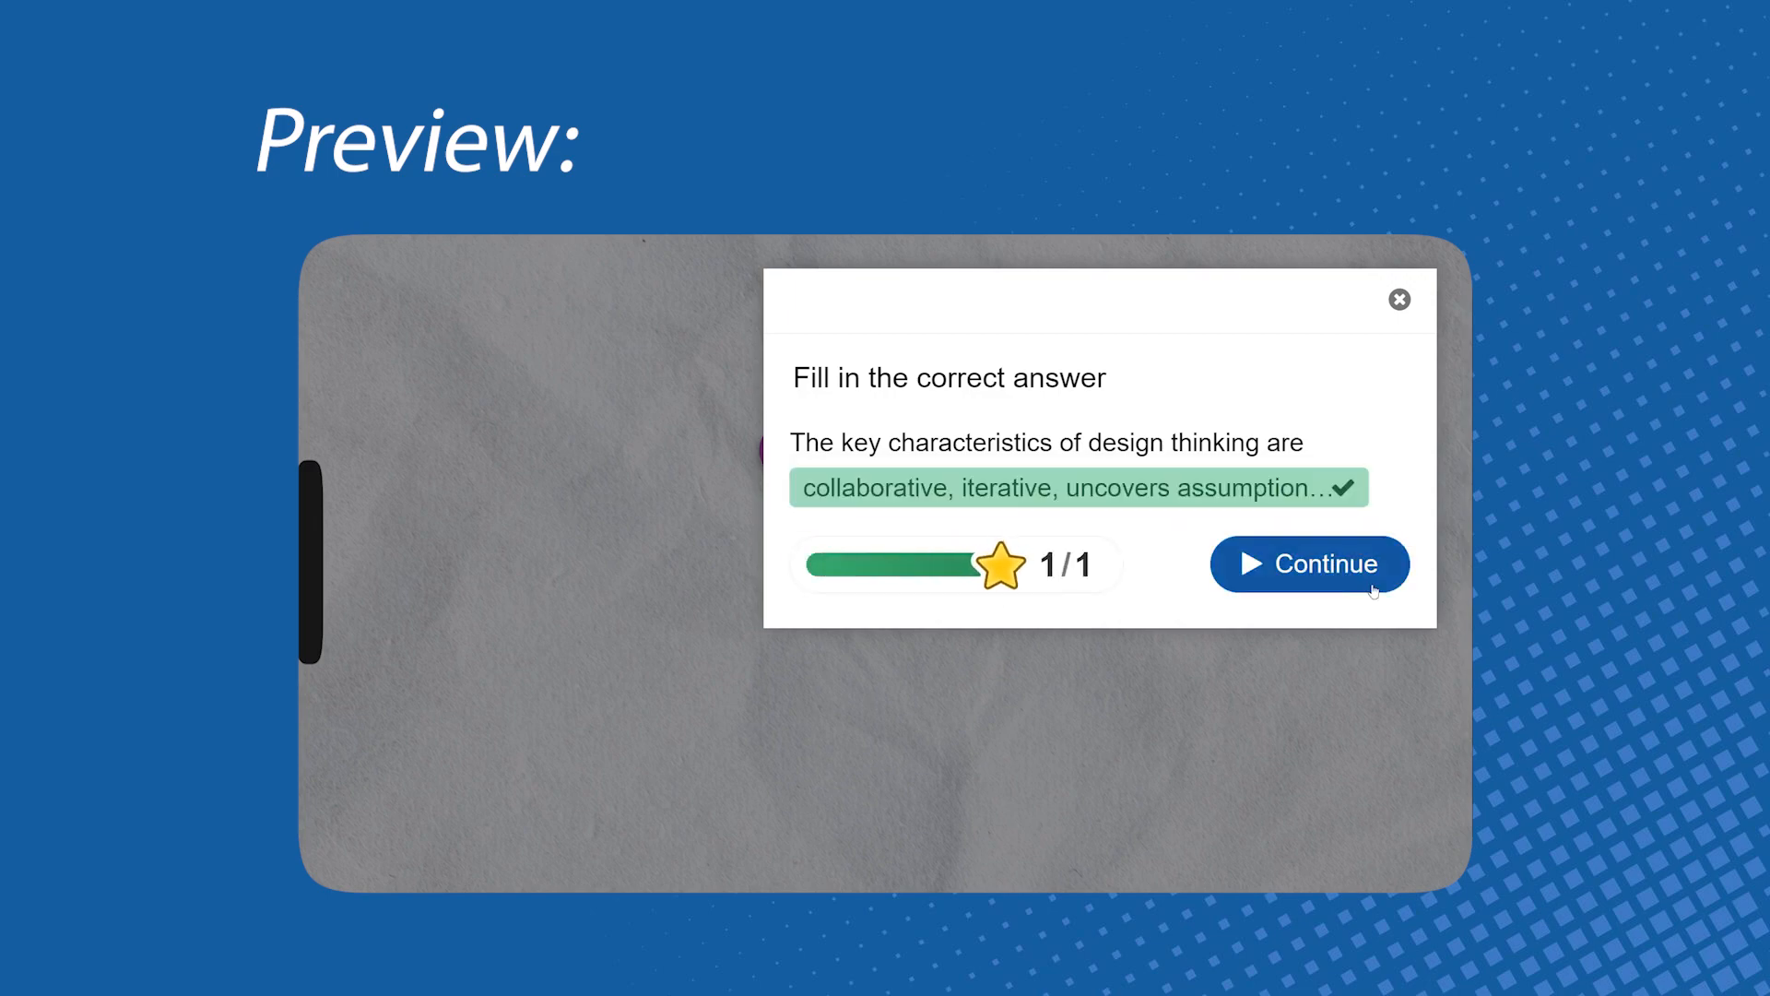
left_click(1371, 584)
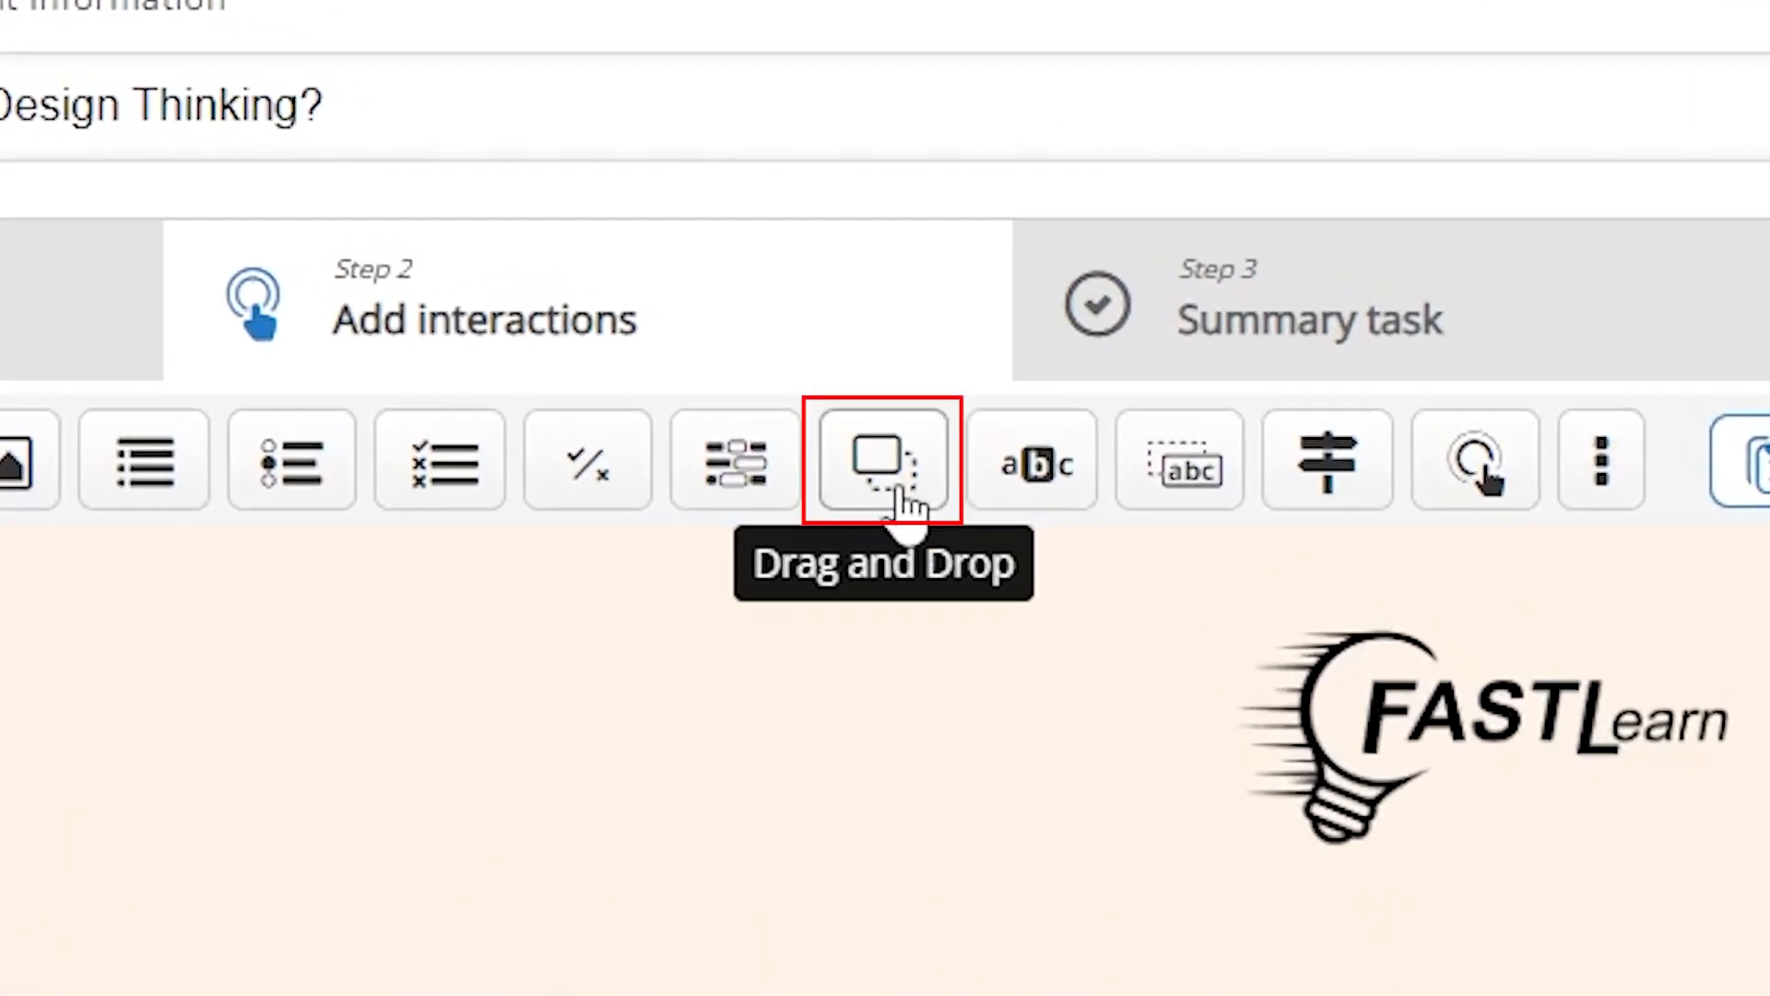
Step: Add a Drag and Drop interaction displayed from 0:54.2 to 1:04.2 that pauses the video
left_click(883, 461)
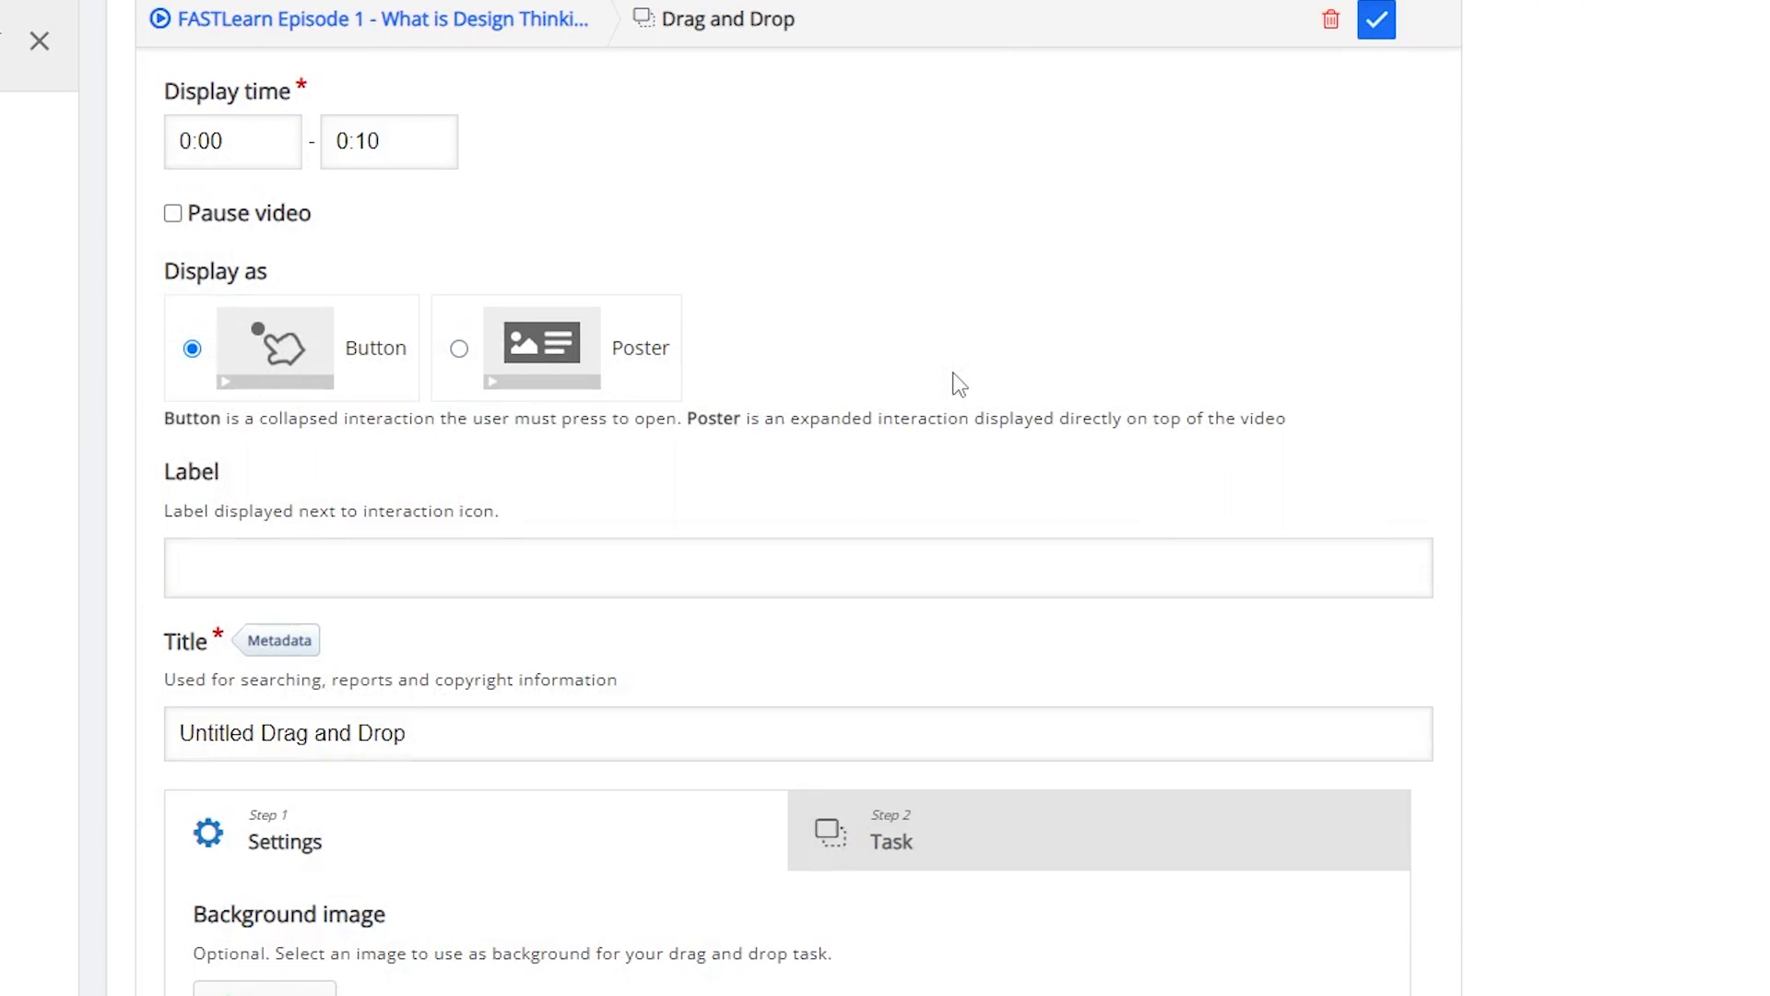
left_click(261, 141)
key("BackSpace")
key("BackSpace")
key("BackSpace")
key("BackSpace")
type("0:54.2")
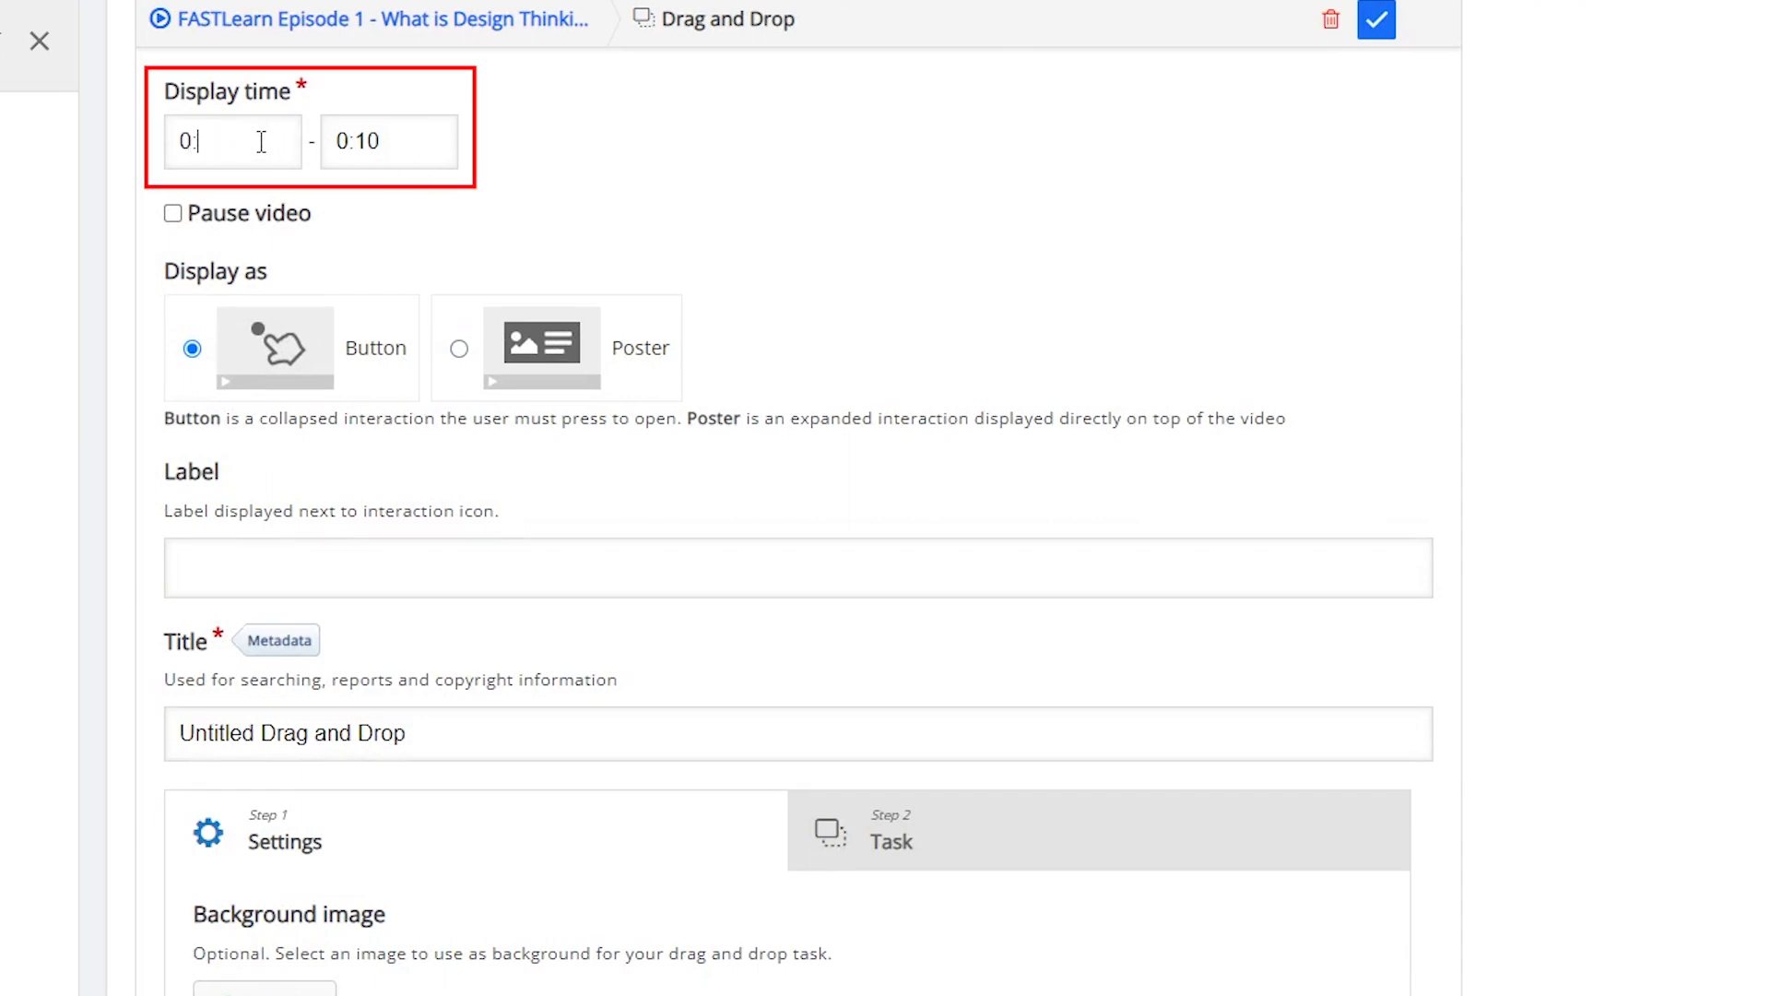
left_click(383, 140)
key("BackSpace")
key("BackSpace")
key("BackSpace")
key("BackSpace")
type("1:04.2")
left_click(174, 217)
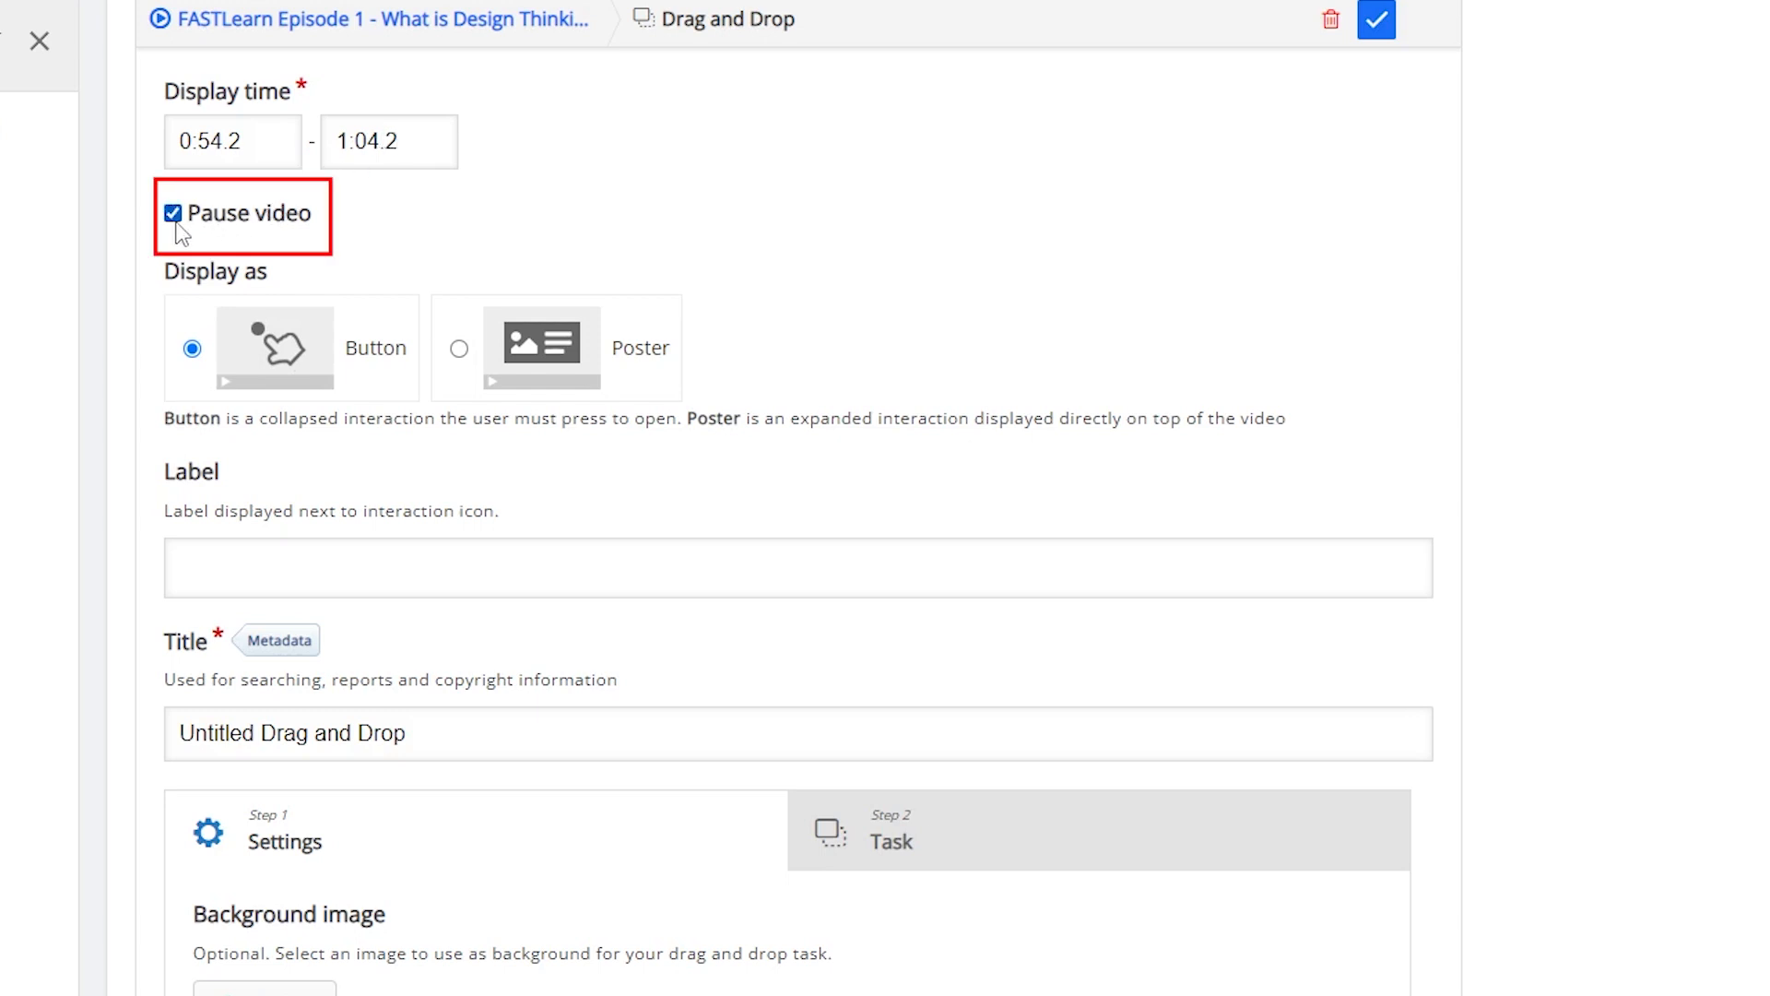
Step: Label the Drag and Drop interaction "FASTLearn Quiz" and title it "Quiz Time!!"
left_click(457, 568)
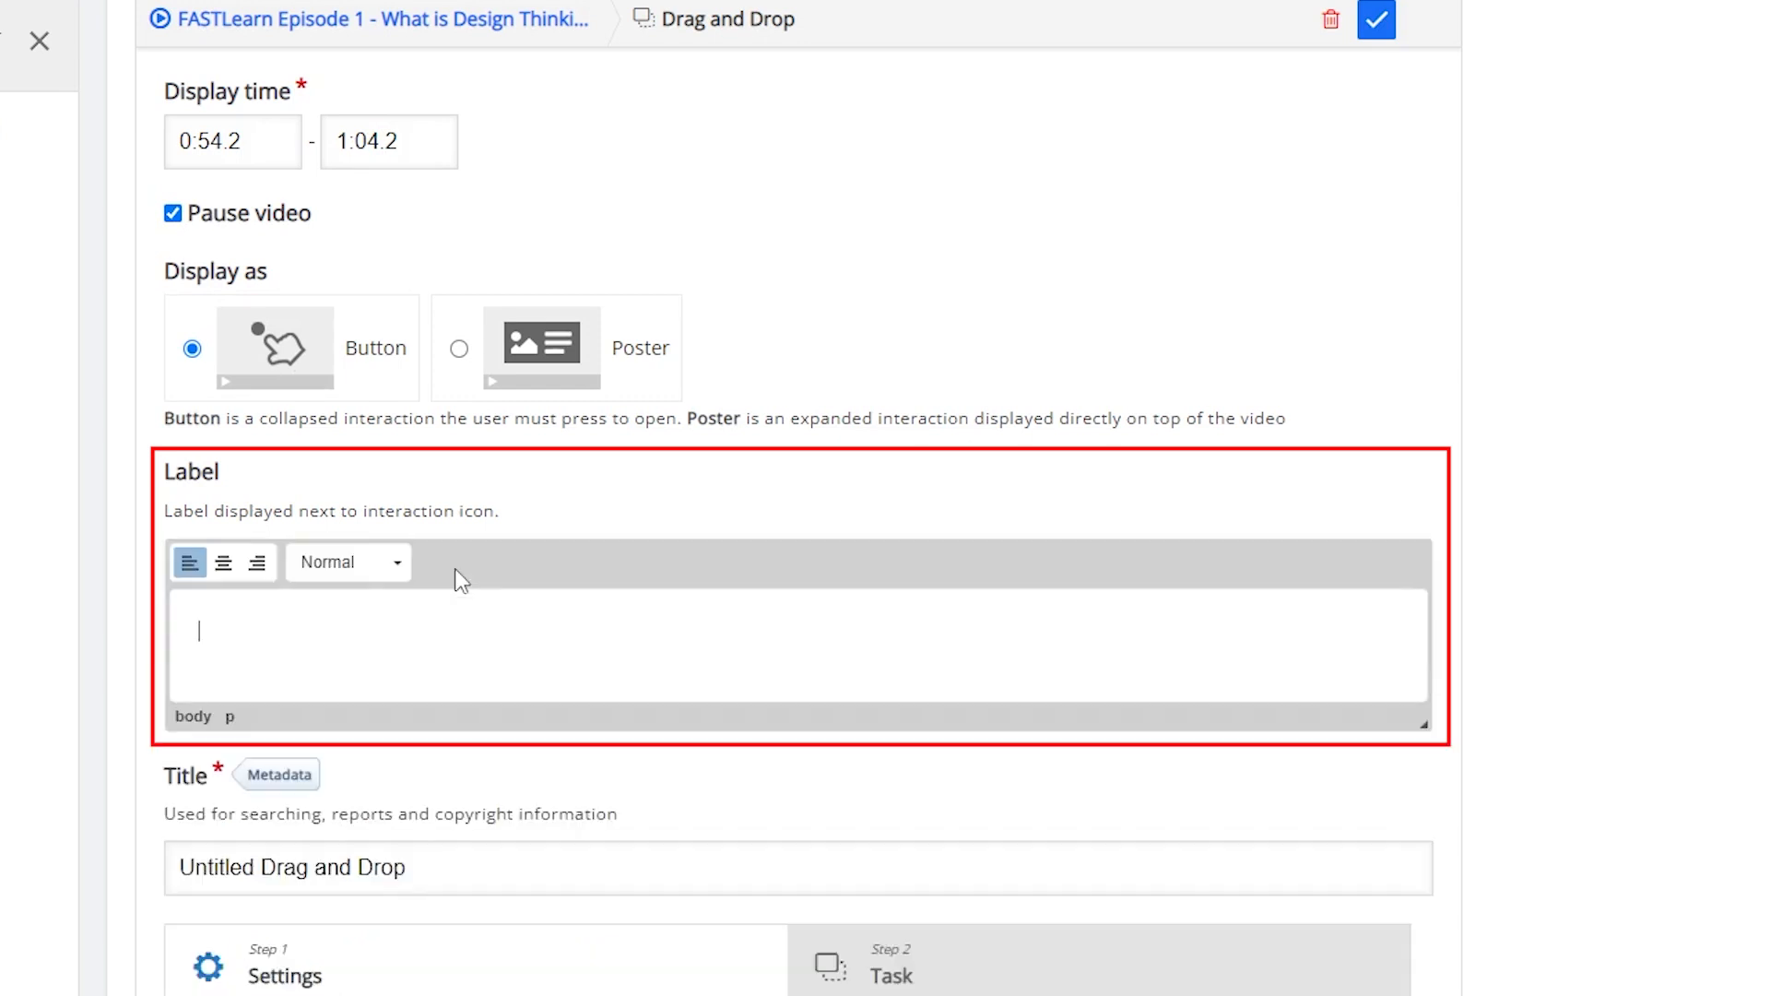
type("FASTLearn Quiz")
left_click(486, 866)
key("BackSpace")
key("BackSpace")
key("BackSpace")
key("BackSpace")
key("BackSpace")
key("BackSpace")
key("BackSpace")
key("BackSpace")
key("BackSpace")
key("BackSpace")
key("BackSpace")
key("BackSpace")
key("BackSpace")
key("BackSpace")
key("BackSpace")
key("BackSpace")
key("BackSpace")
key("BackSpace")
key("BackSpace")
key("BackSpace")
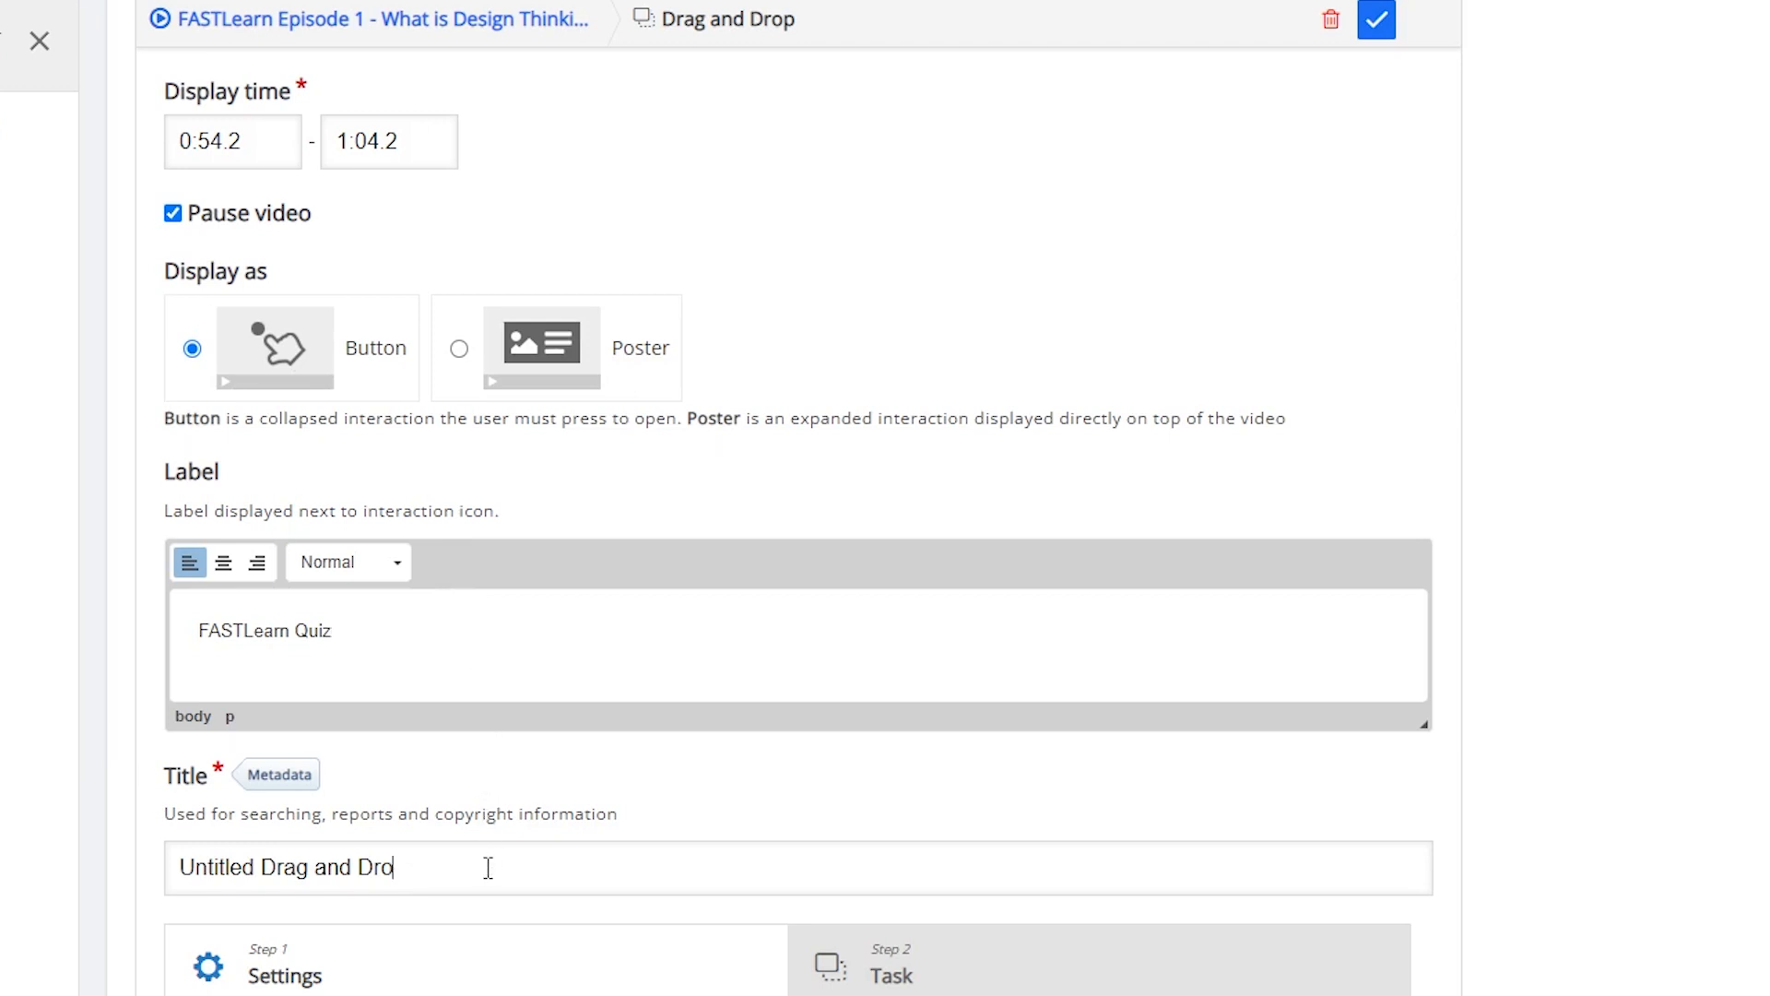
type("Quiz Time!!")
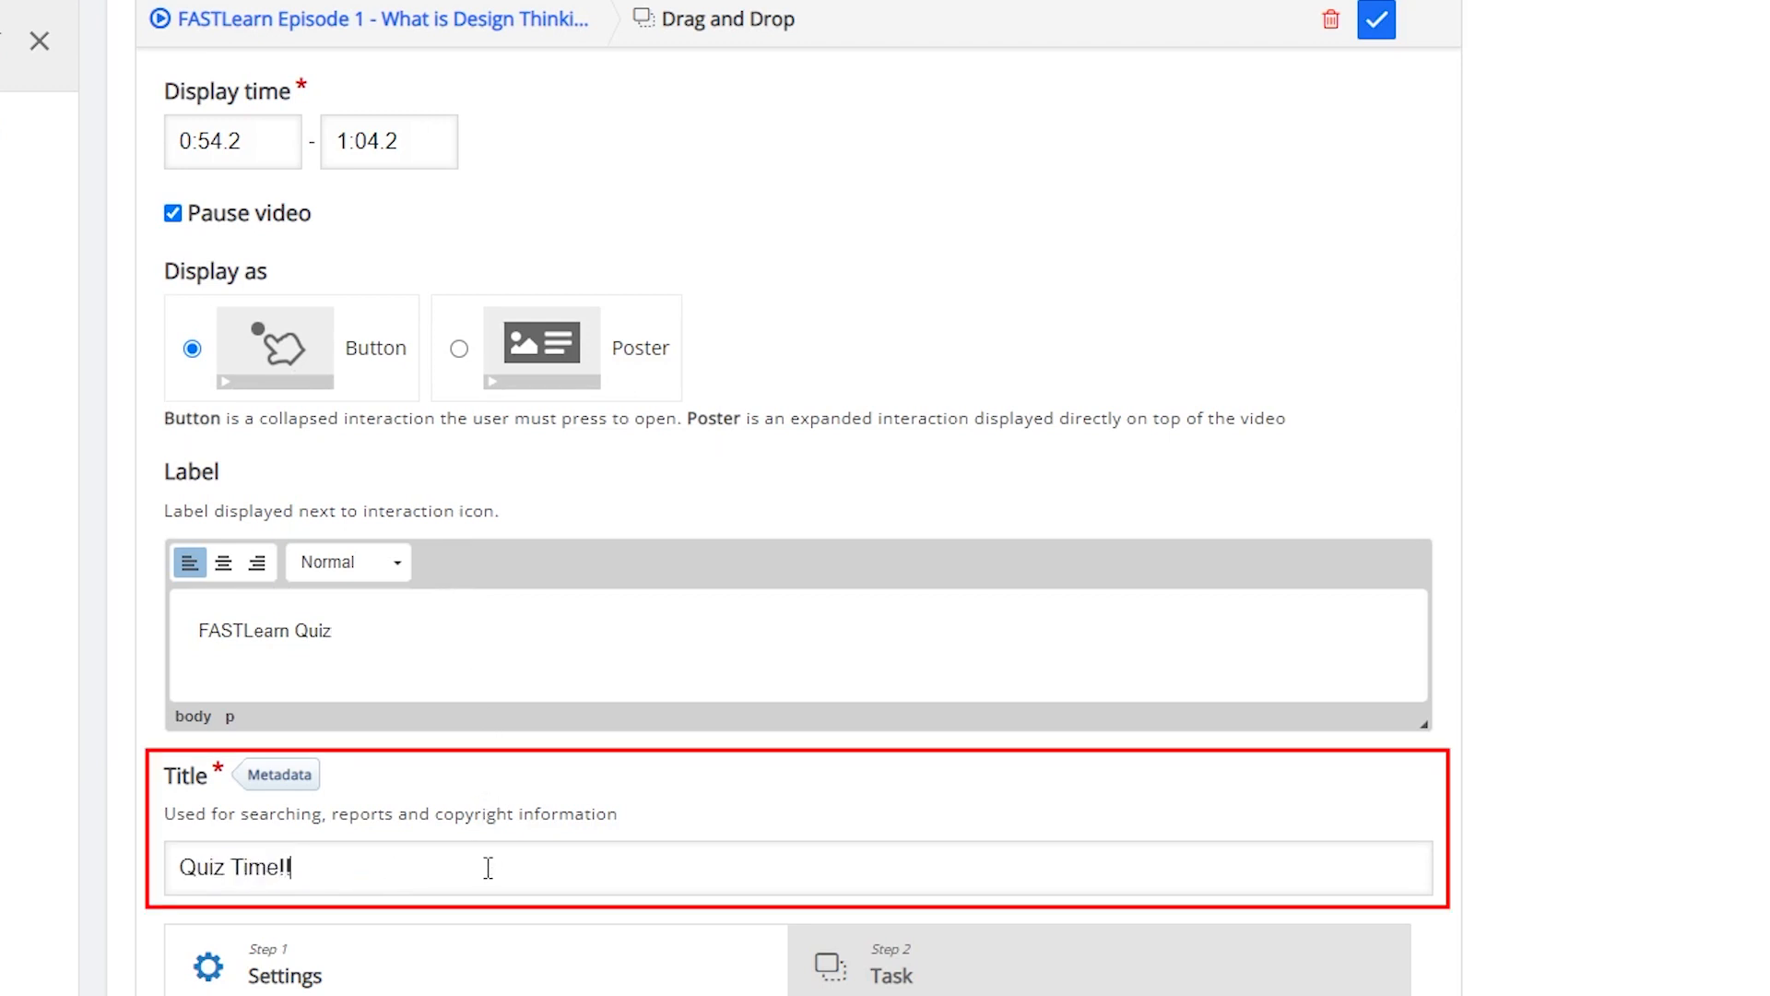
Step: Add the image TECHTIPS 14 as the background of the drag and drop task
scroll(488, 867, "down", 8)
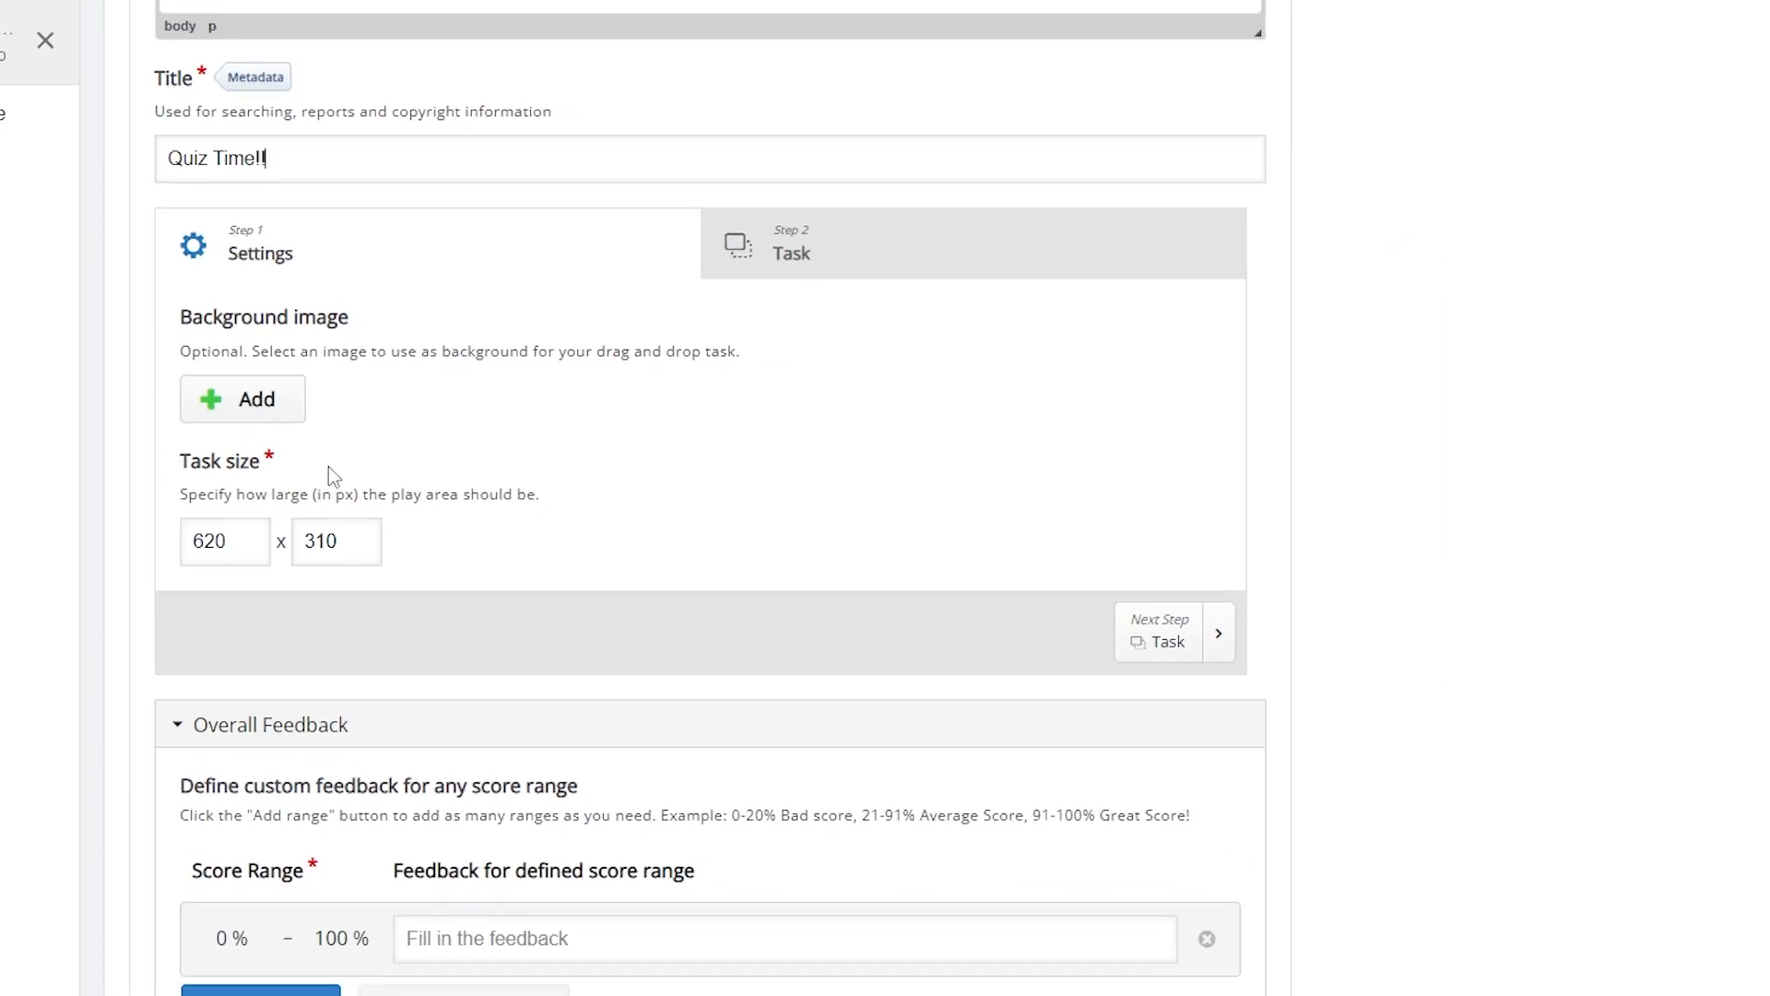
left_click(238, 376)
left_click(881, 348)
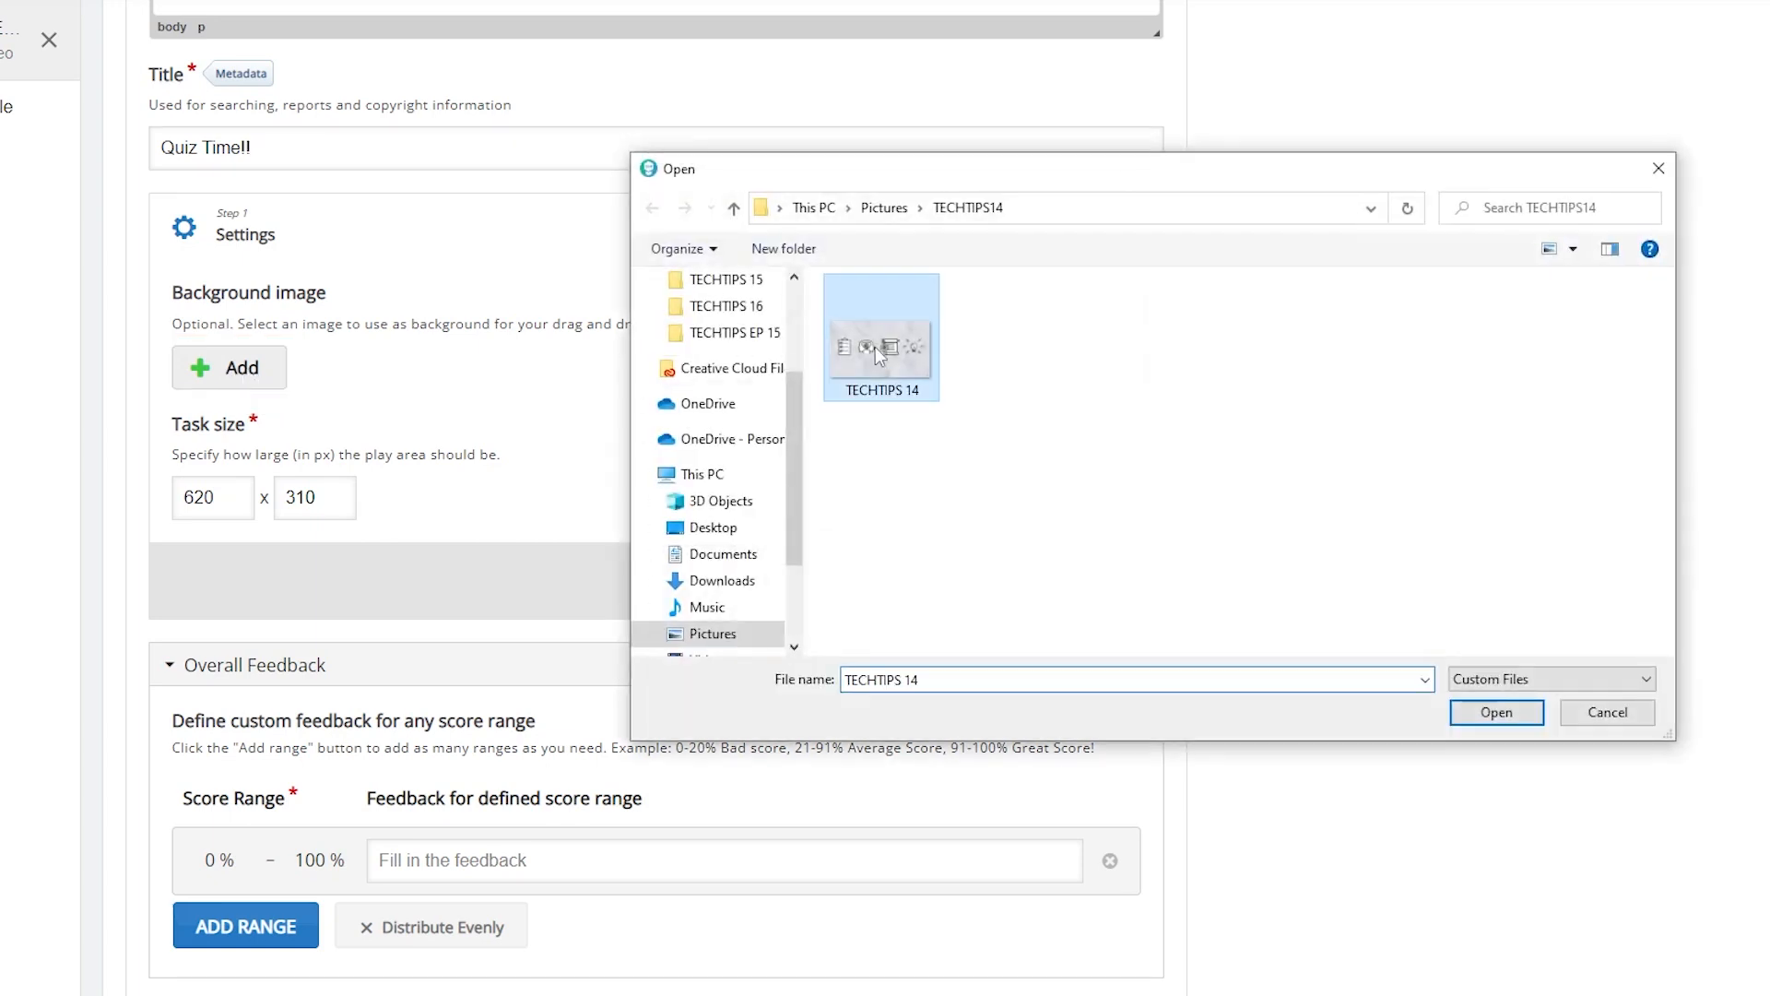
left_click(1496, 712)
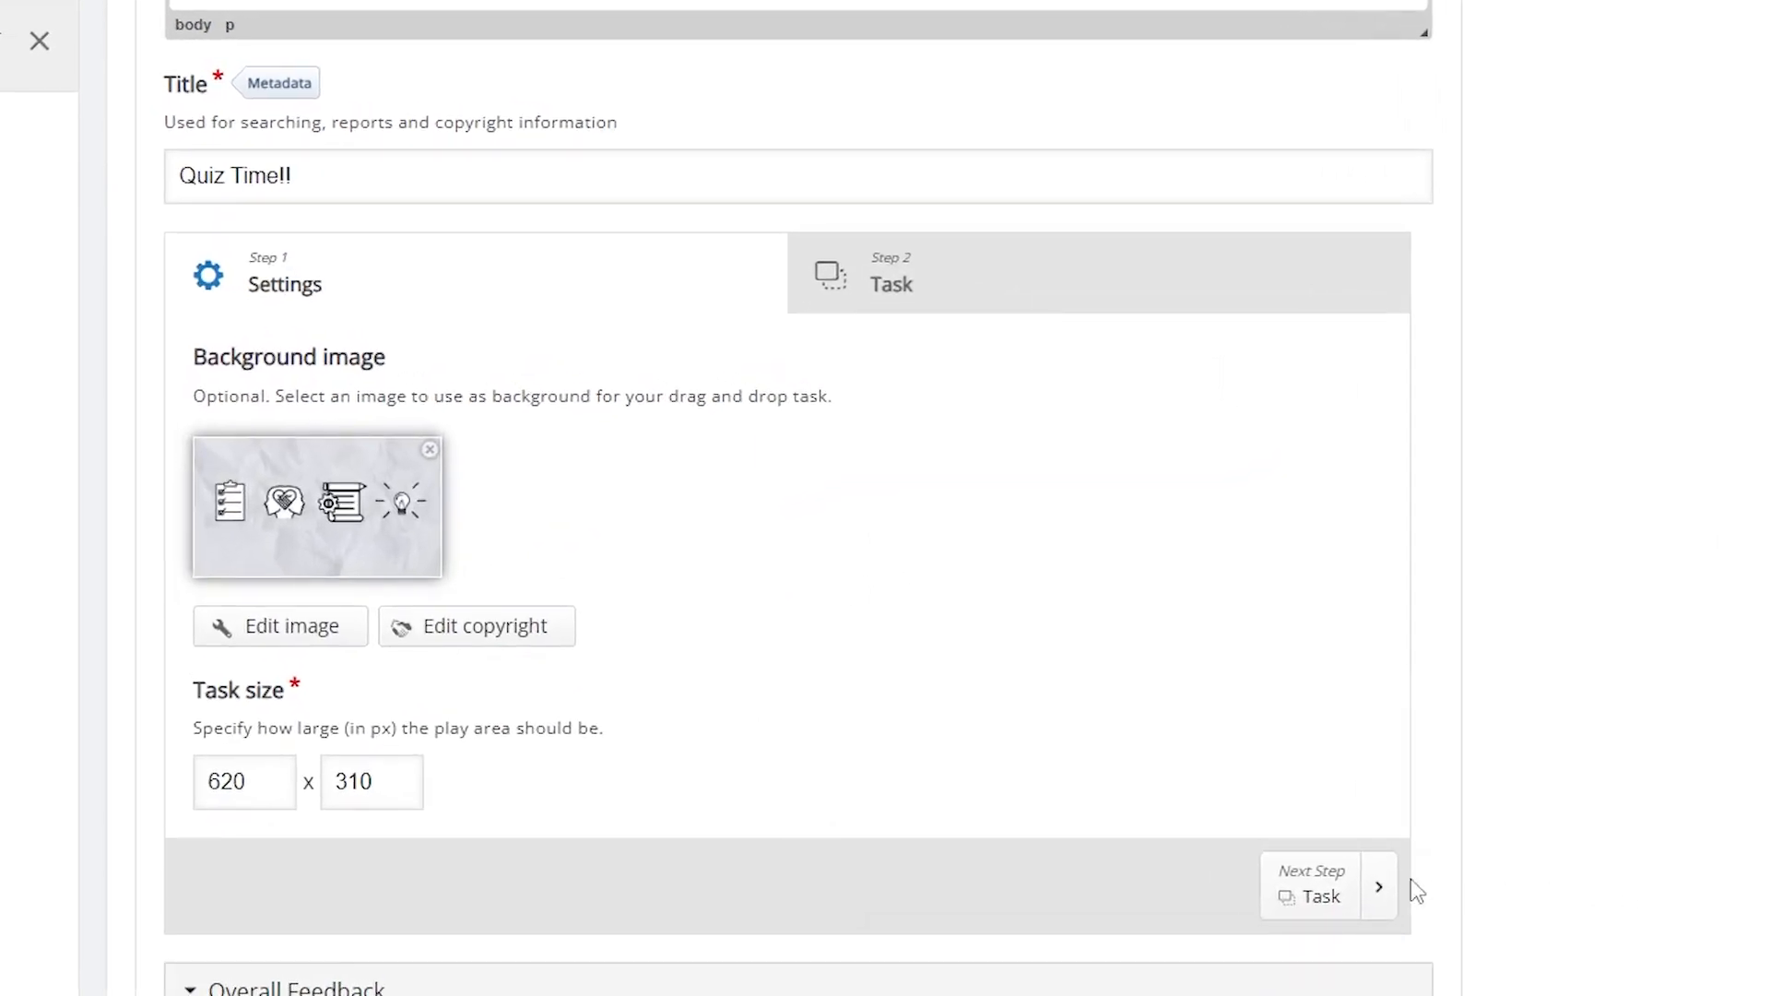
Step: Go to the Task step and add a drop zone labelled "Testing"
left_click(1321, 896)
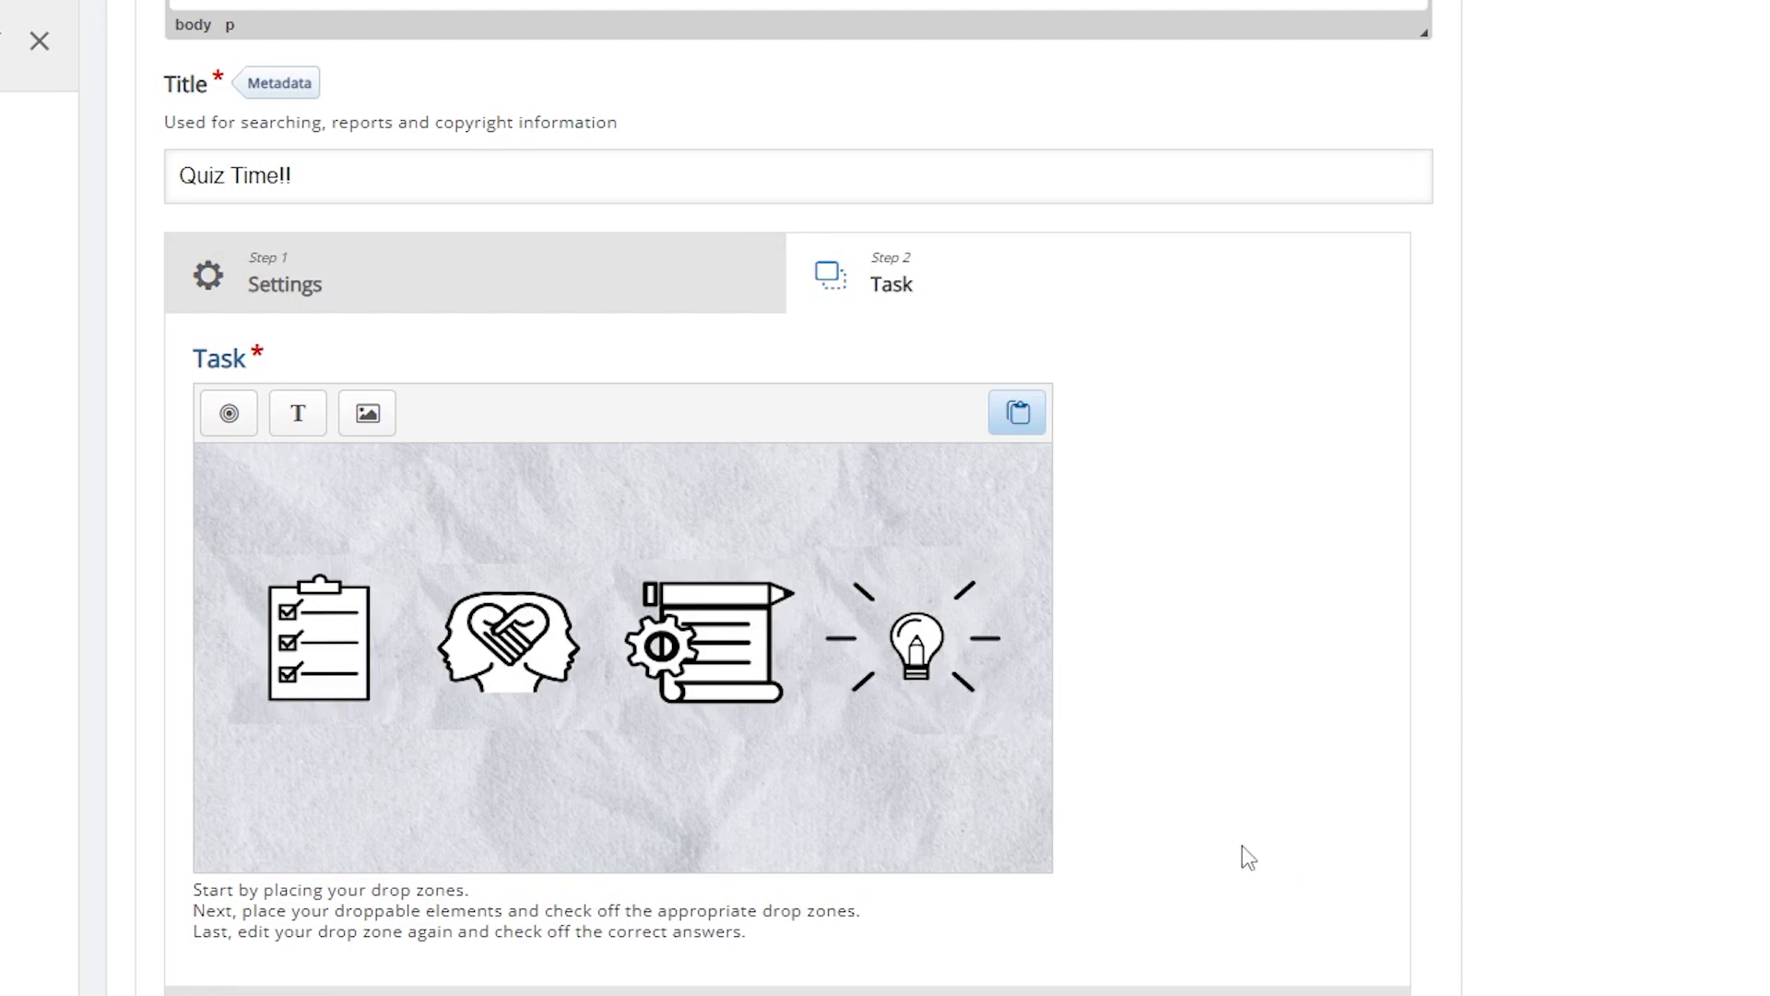
left_click(243, 431)
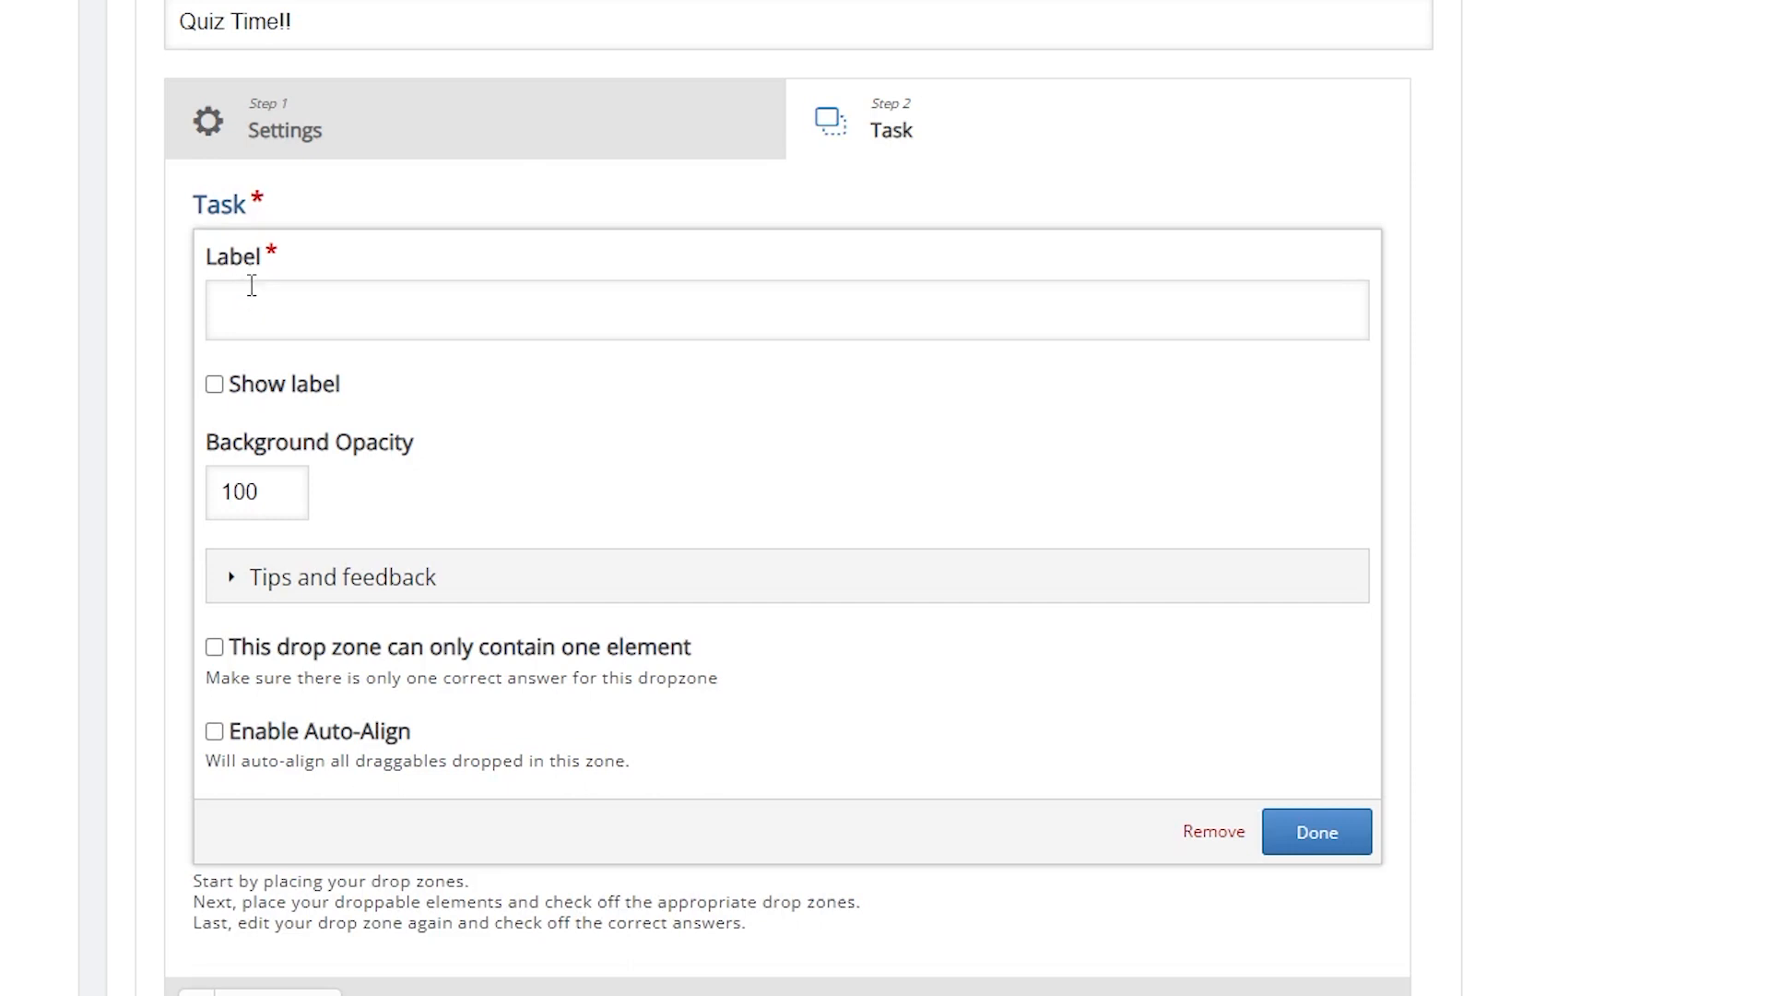
left_click(264, 307)
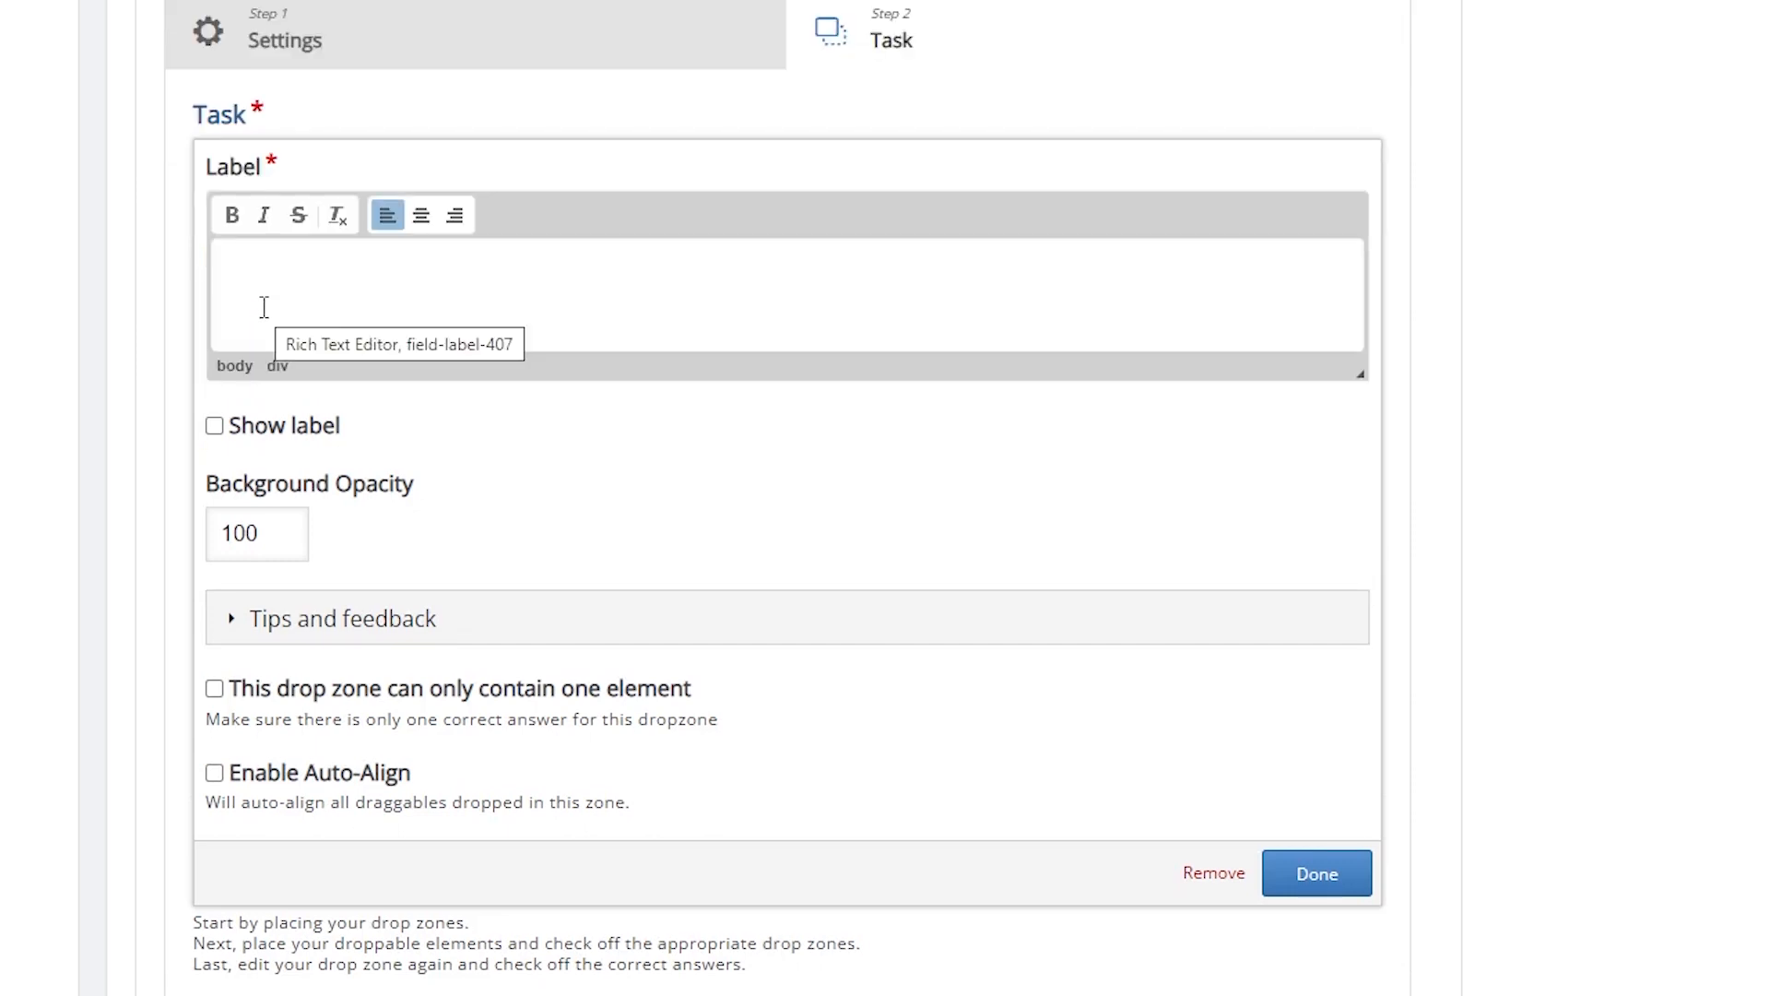
type("Testing")
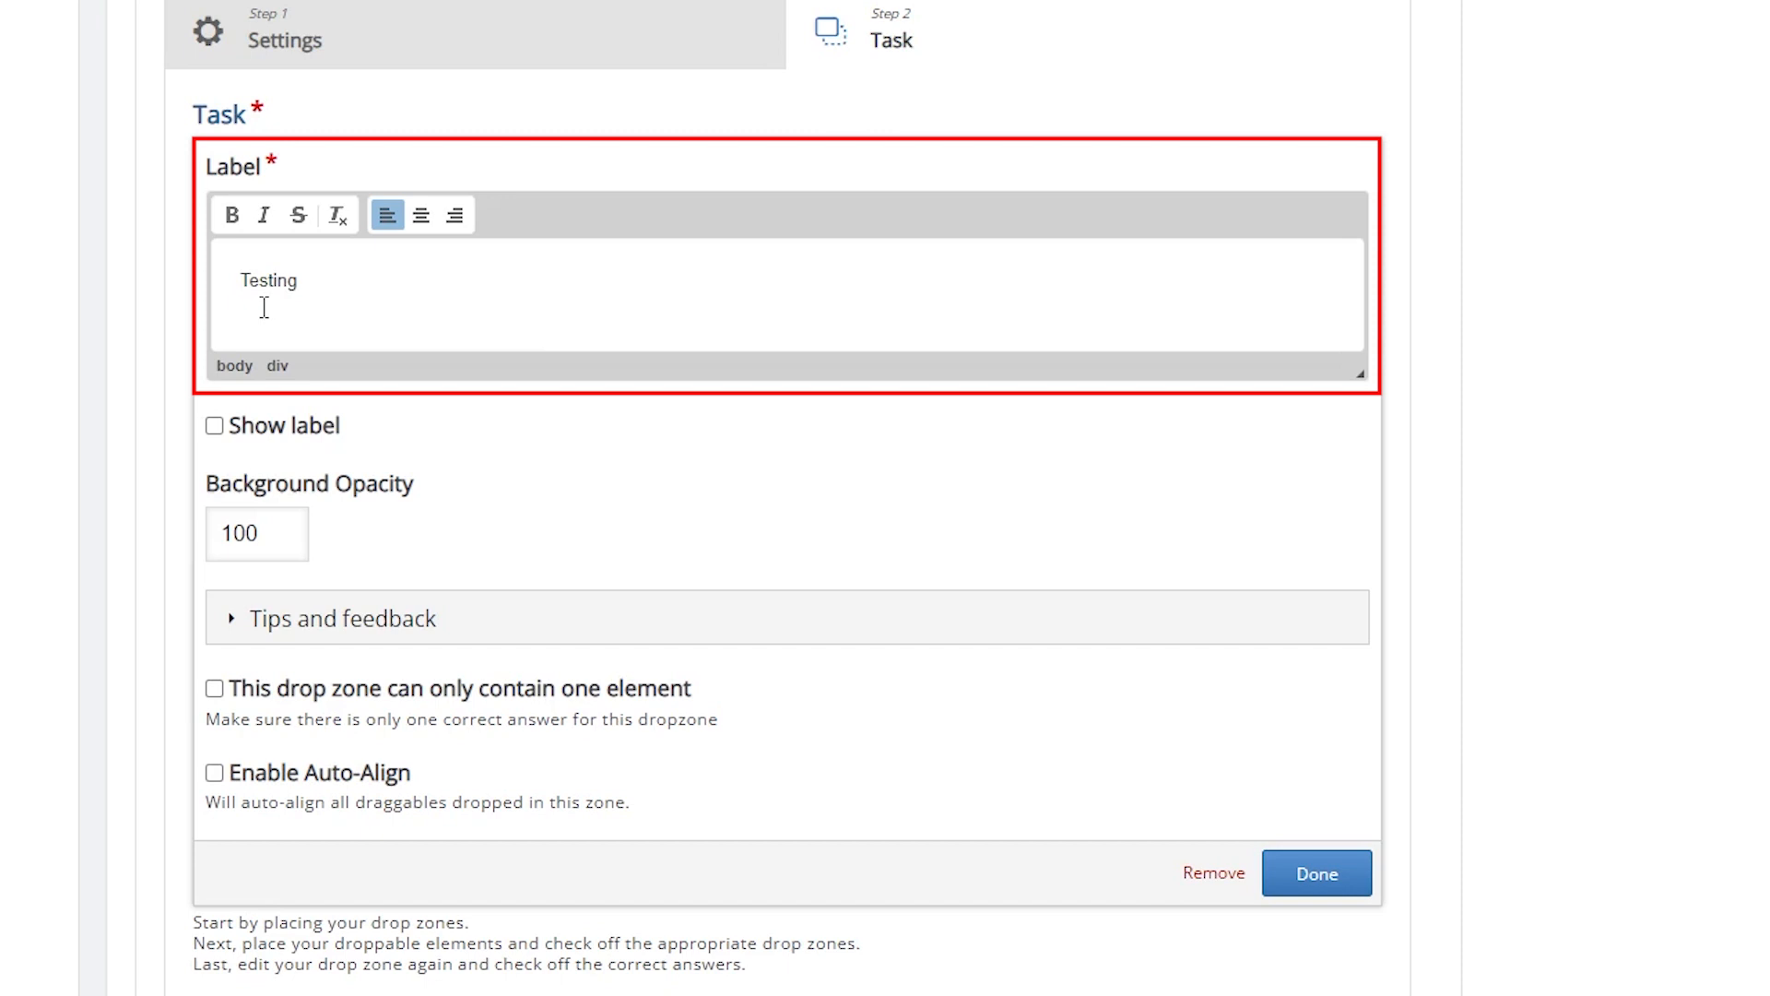
Step: Set the Testing drop zone's background opacity to 0 and restrict the zone to one element
left_click(284, 530)
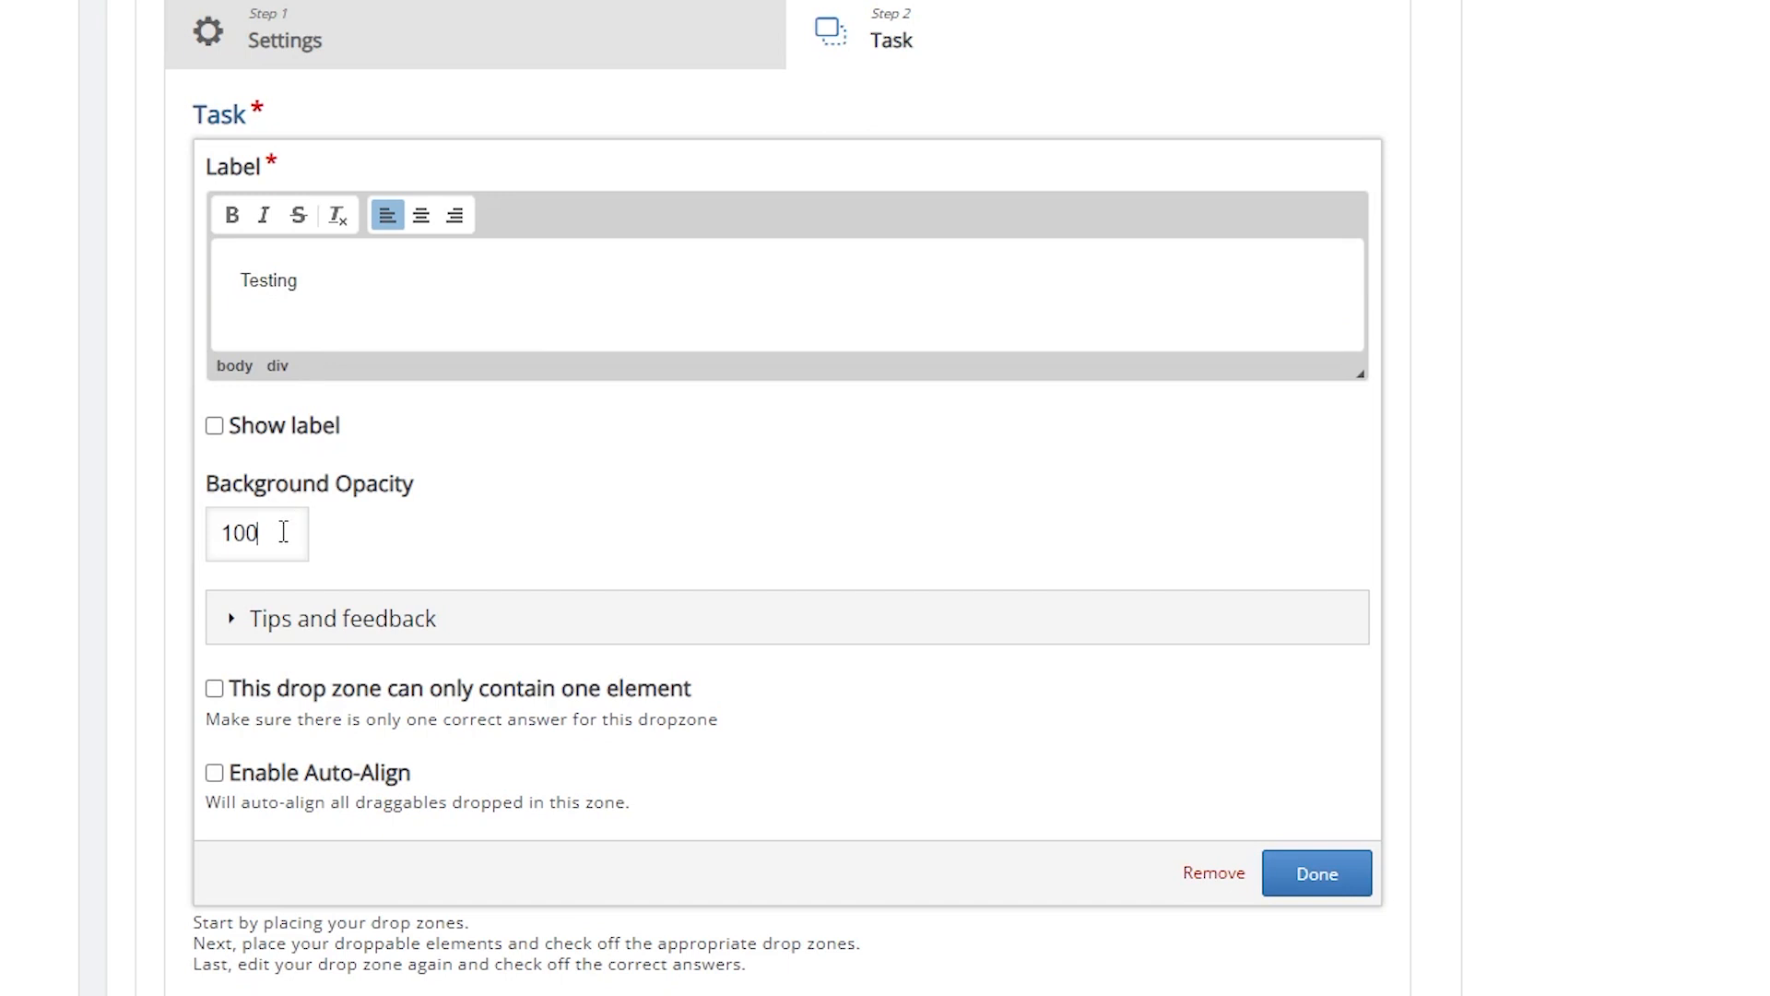
key("BackSpace")
key("BackSpace")
key("BackSpace")
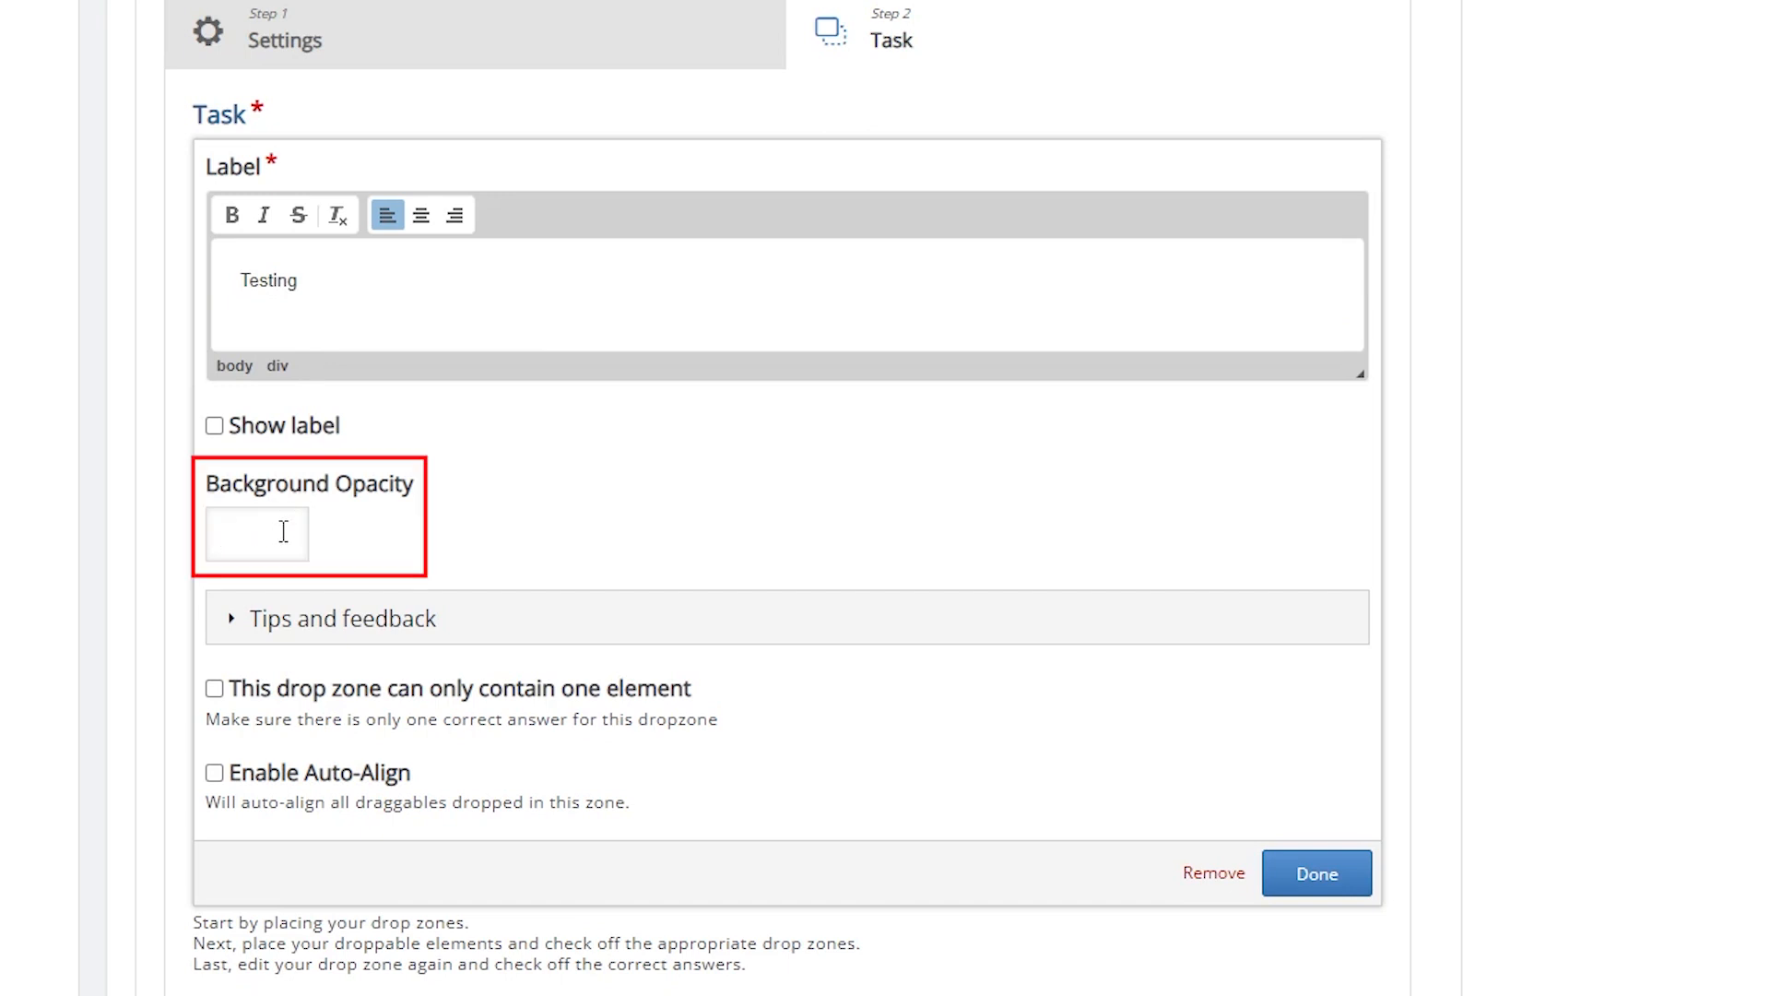
type("0")
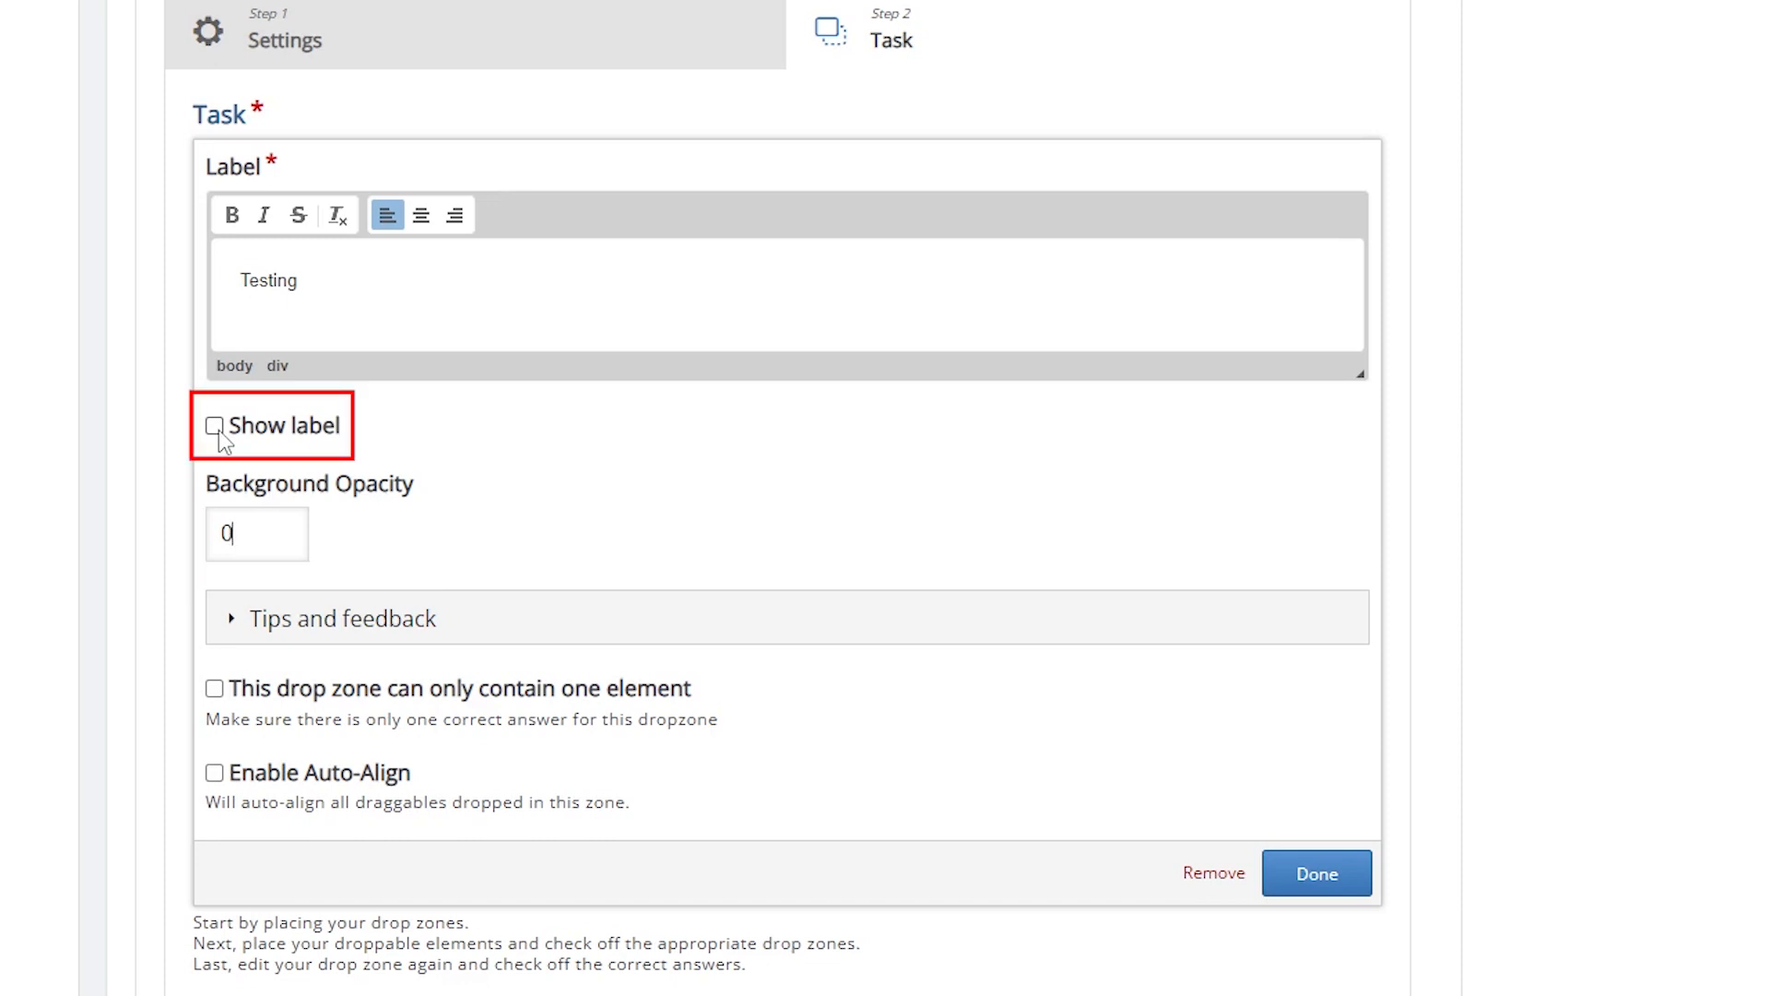
left_click(215, 689)
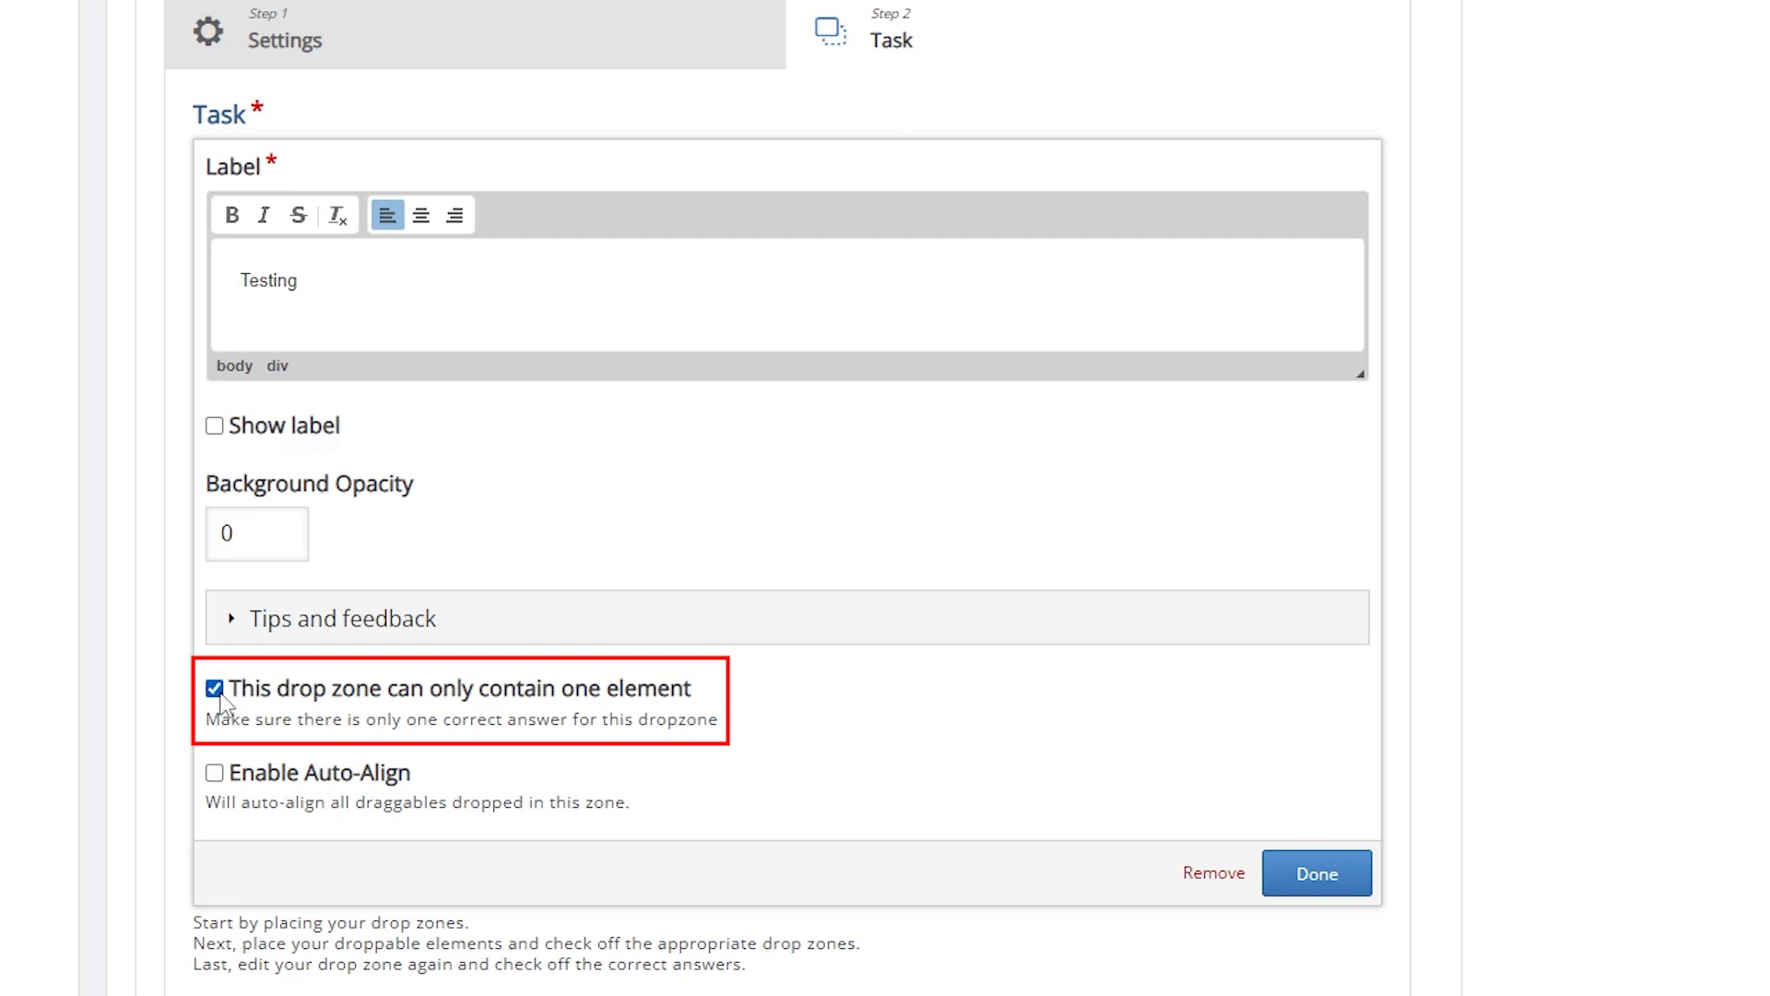
left_click(1344, 880)
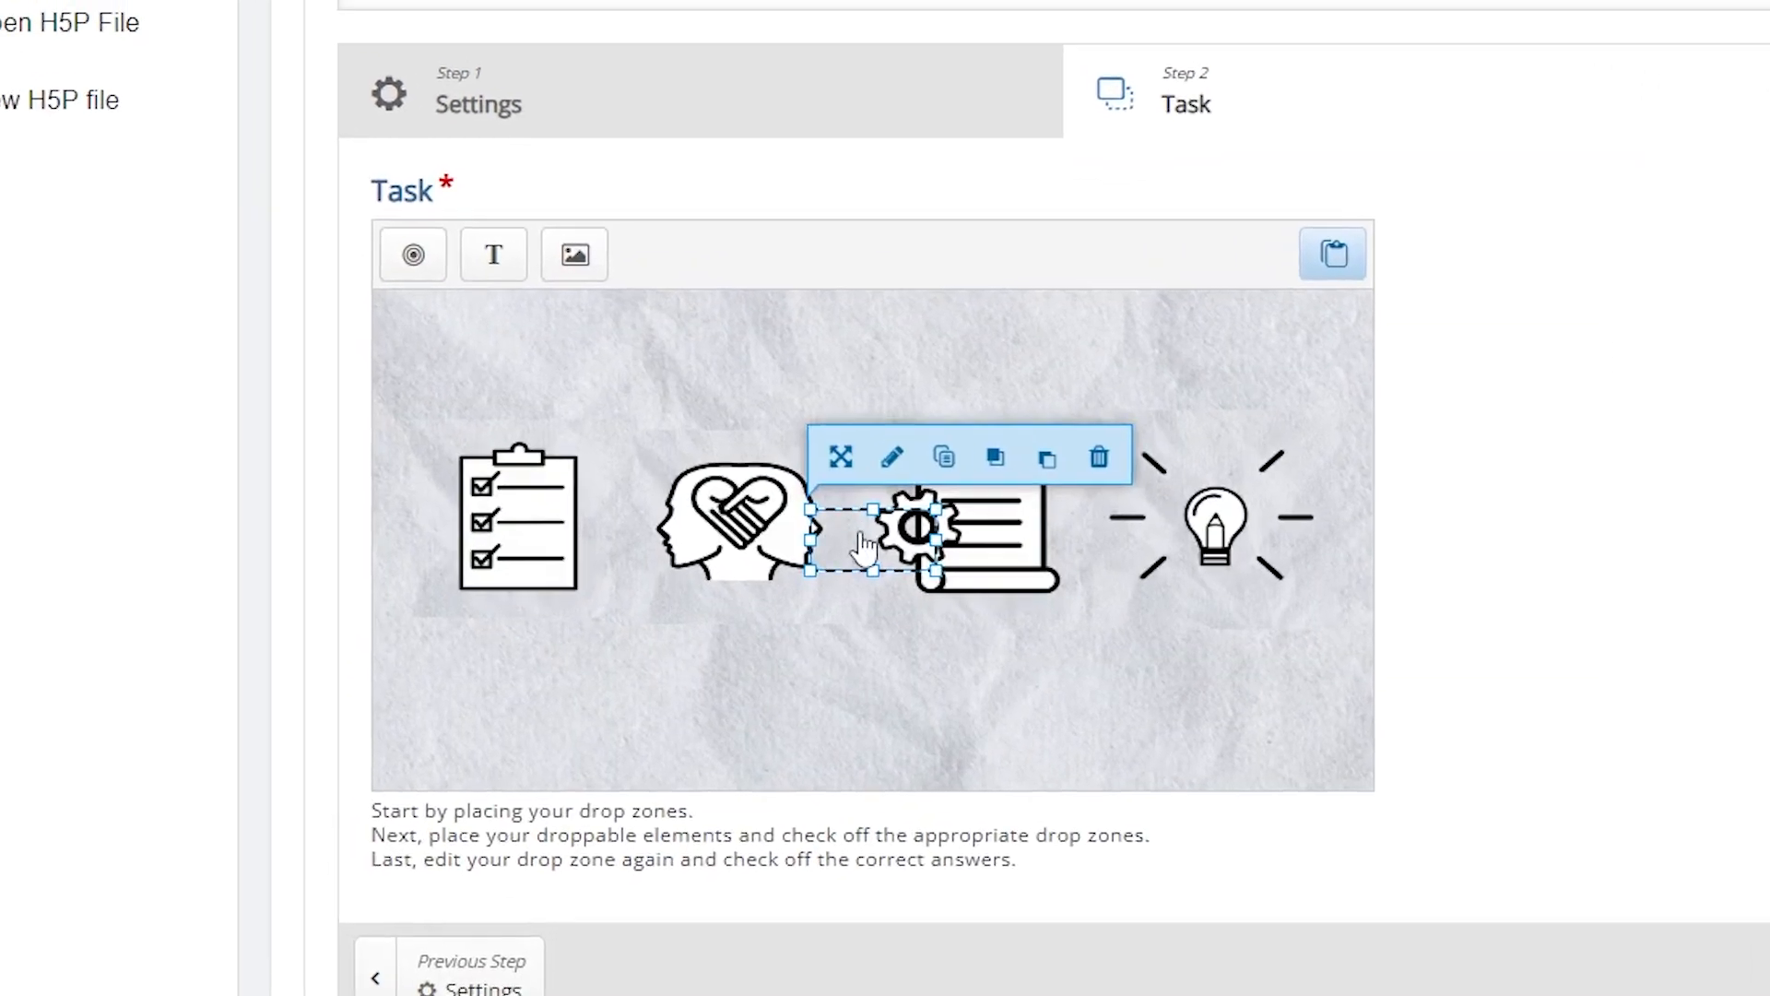
Step: Fit the Testing drop zone around the checklist icon and place a copy of it over the two-heads icon
left_click_drag(869, 539, 426, 466)
left_click_drag(534, 481, 521, 427)
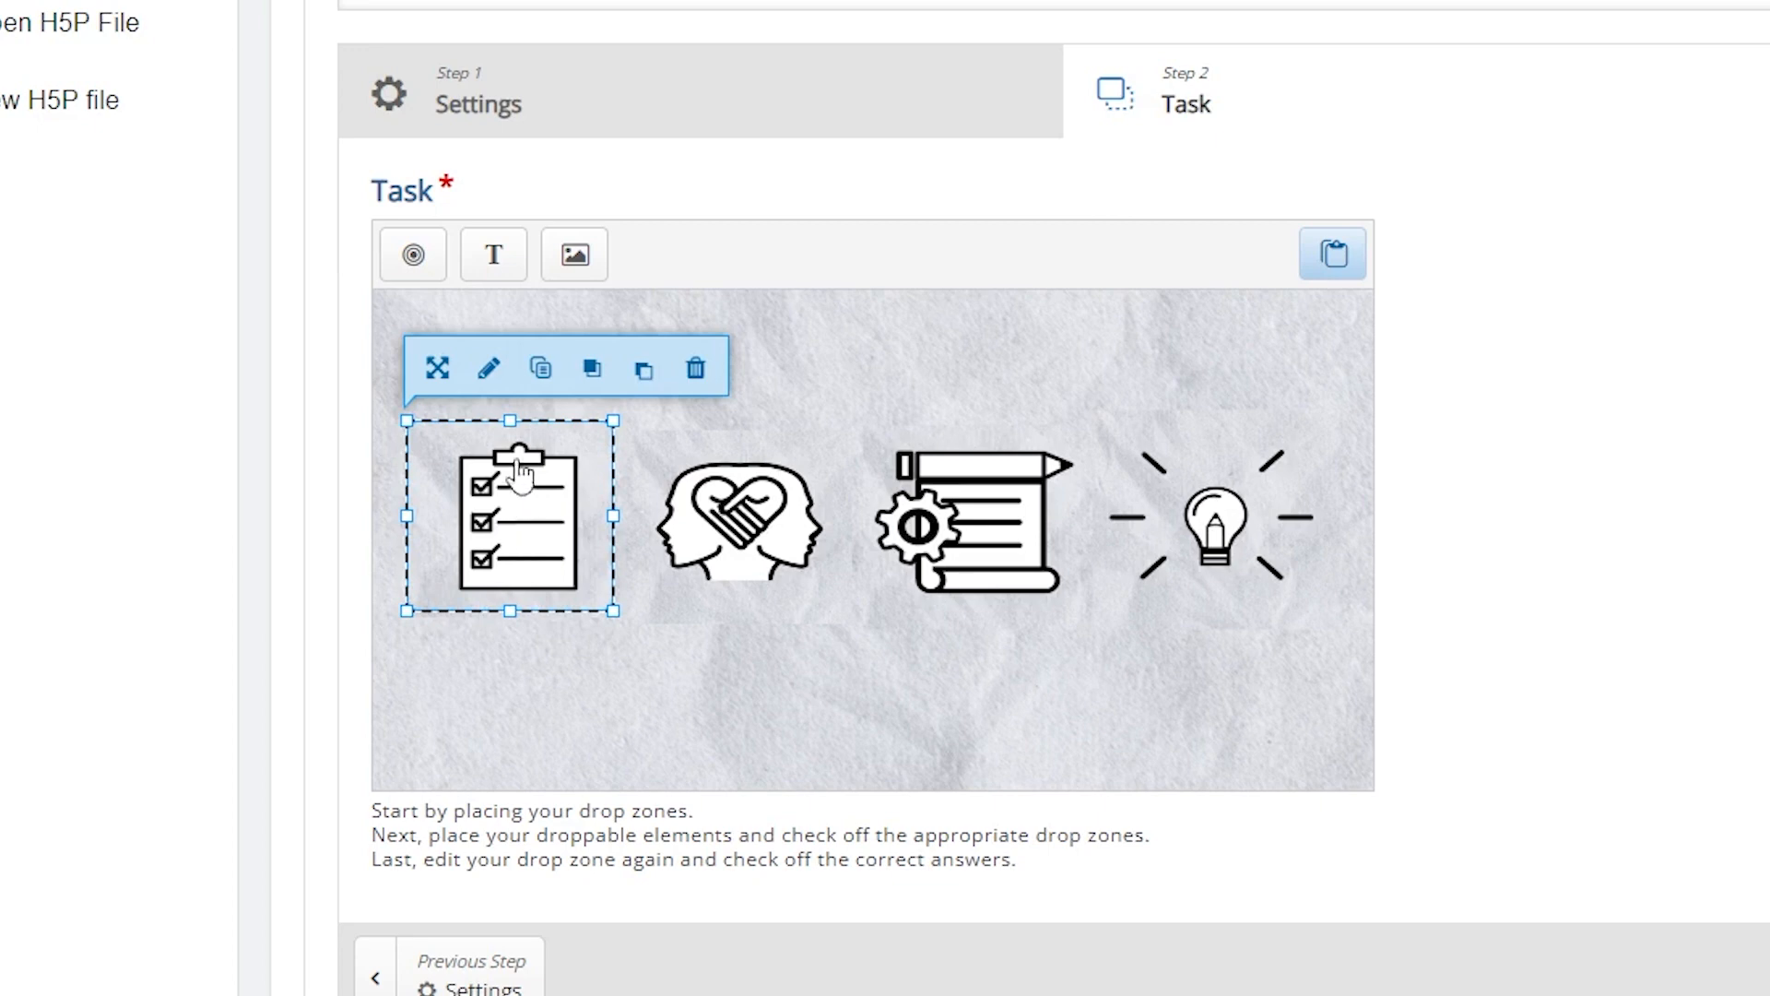
left_click(540, 371)
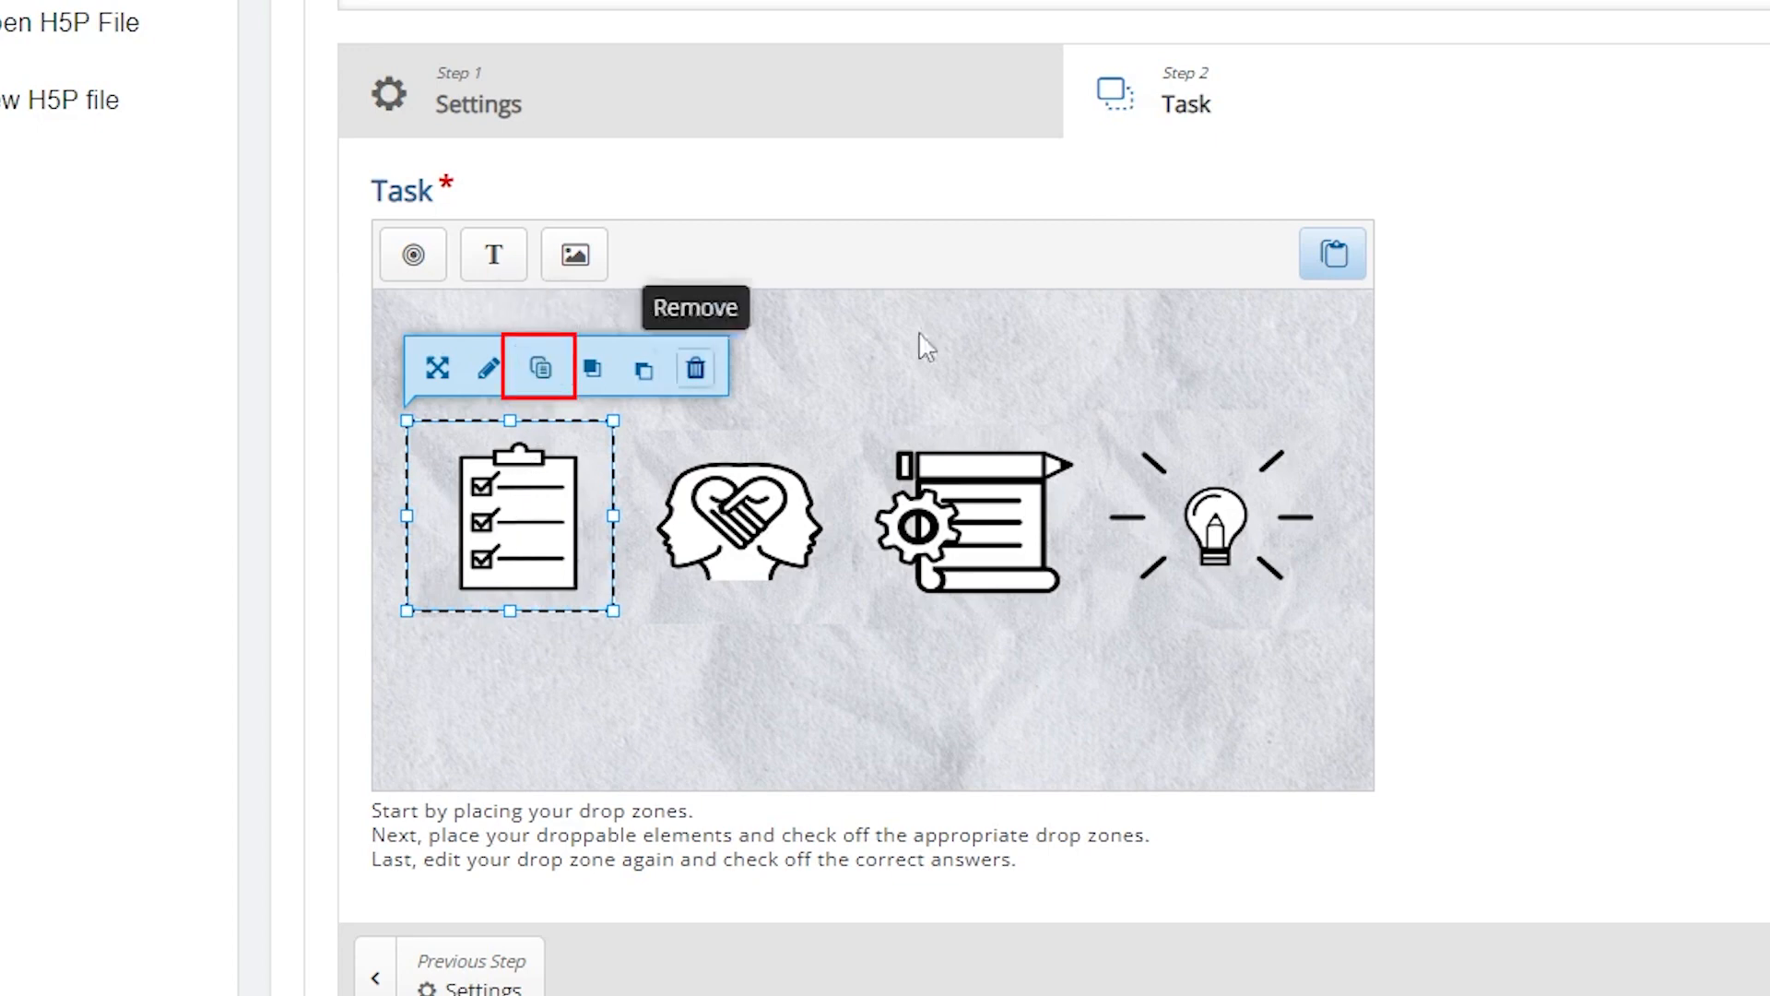
left_click(1333, 256)
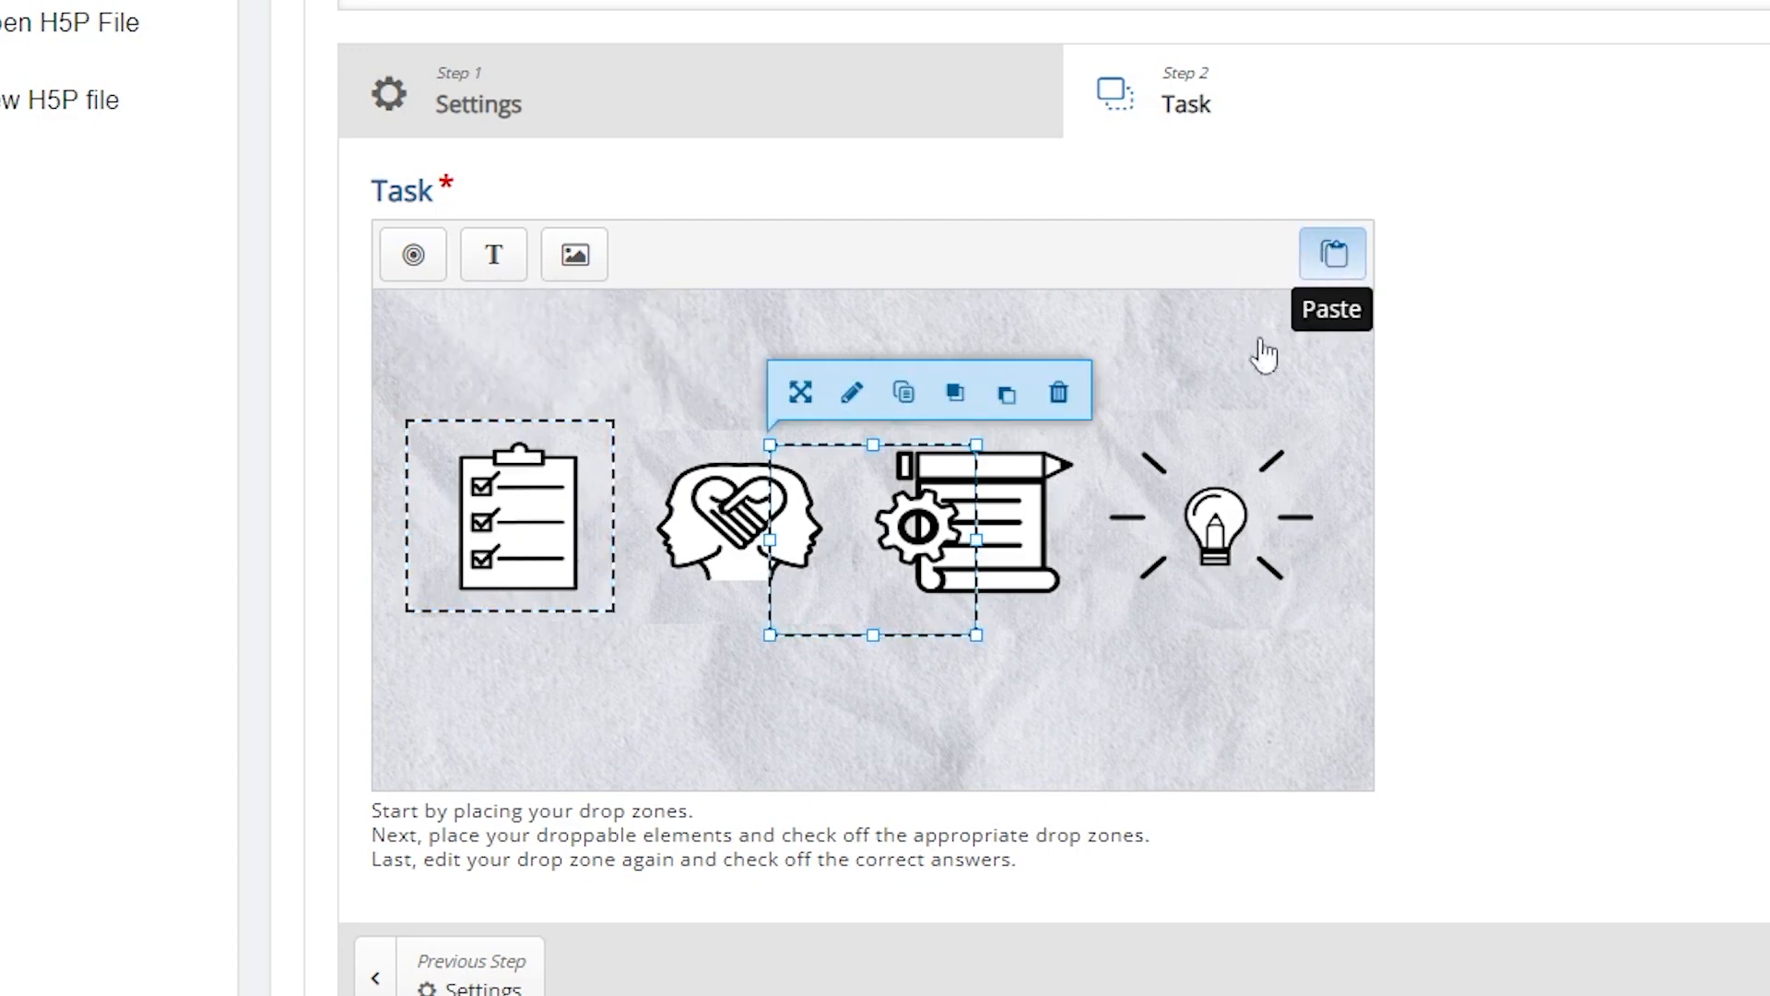
left_click_drag(821, 592, 691, 573)
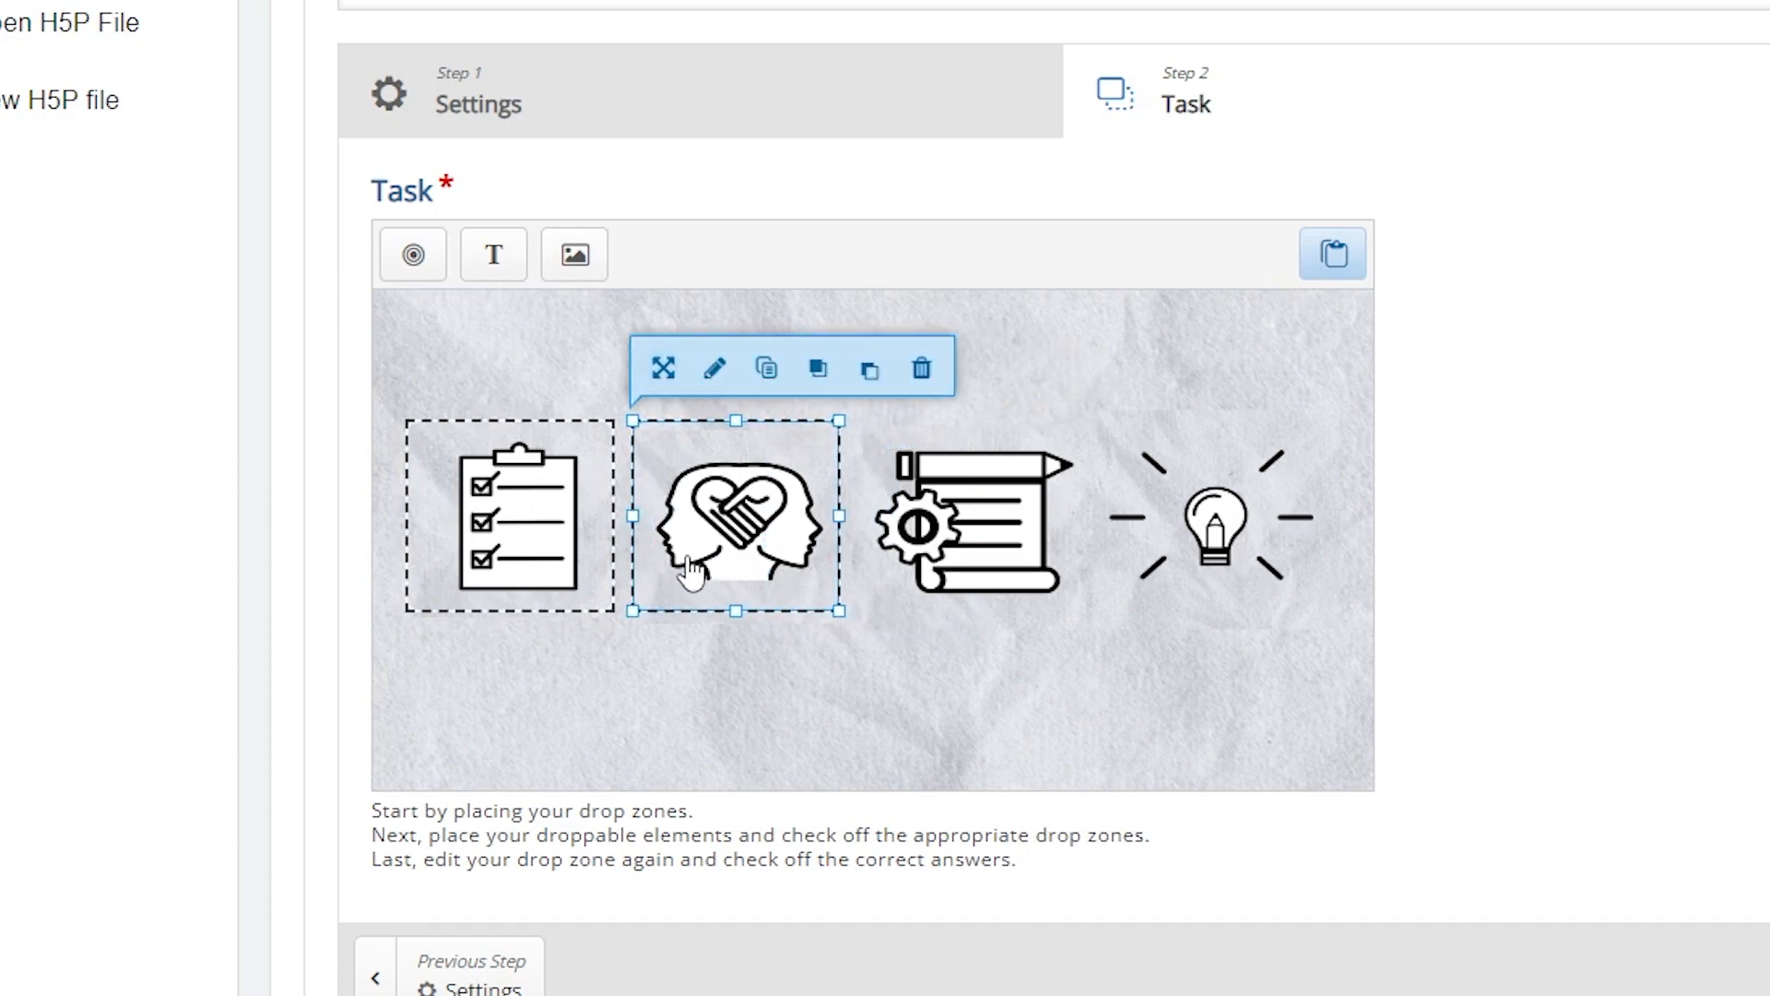
Step: Paste two more copies of the drop zone and fit them around the pencil-and-scroll icon and the light bulb icon
left_click(1333, 256)
left_click_drag(879, 581, 968, 557)
left_click_drag(1066, 516, 1083, 515)
left_click(1333, 256)
left_click_drag(877, 586, 1213, 563)
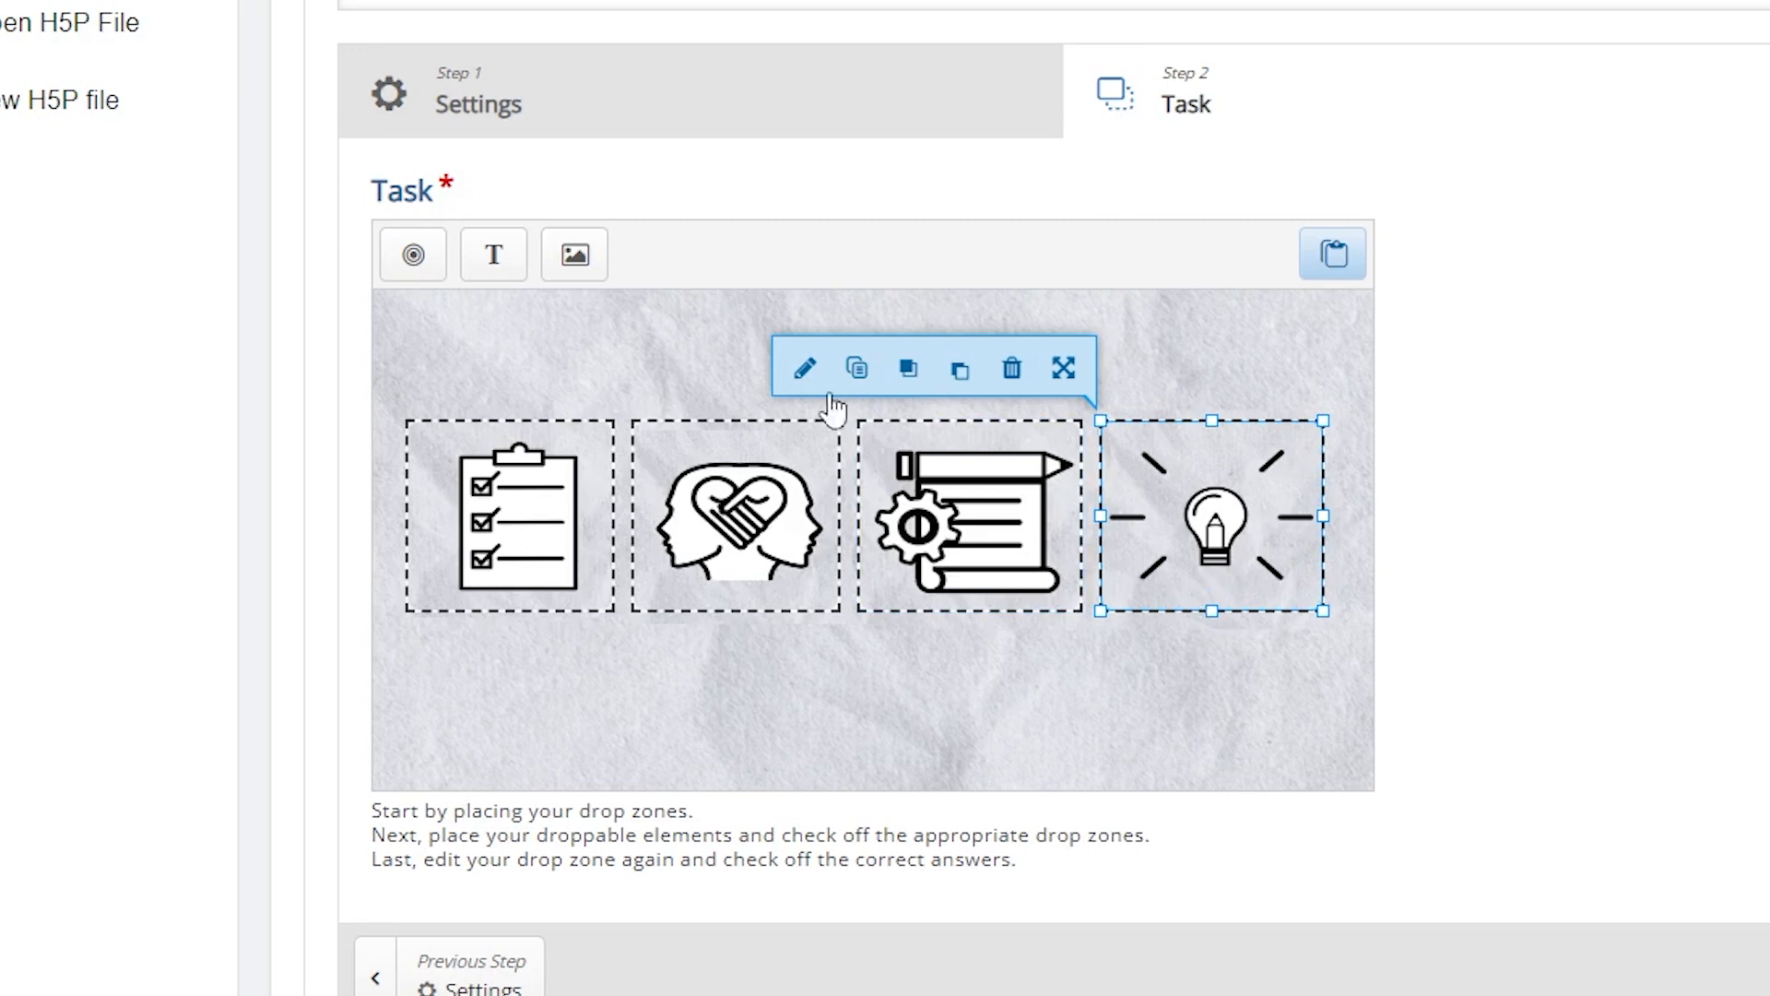
Step: Change the label of the light bulb drop zone to "Ideate"
left_click(800, 373)
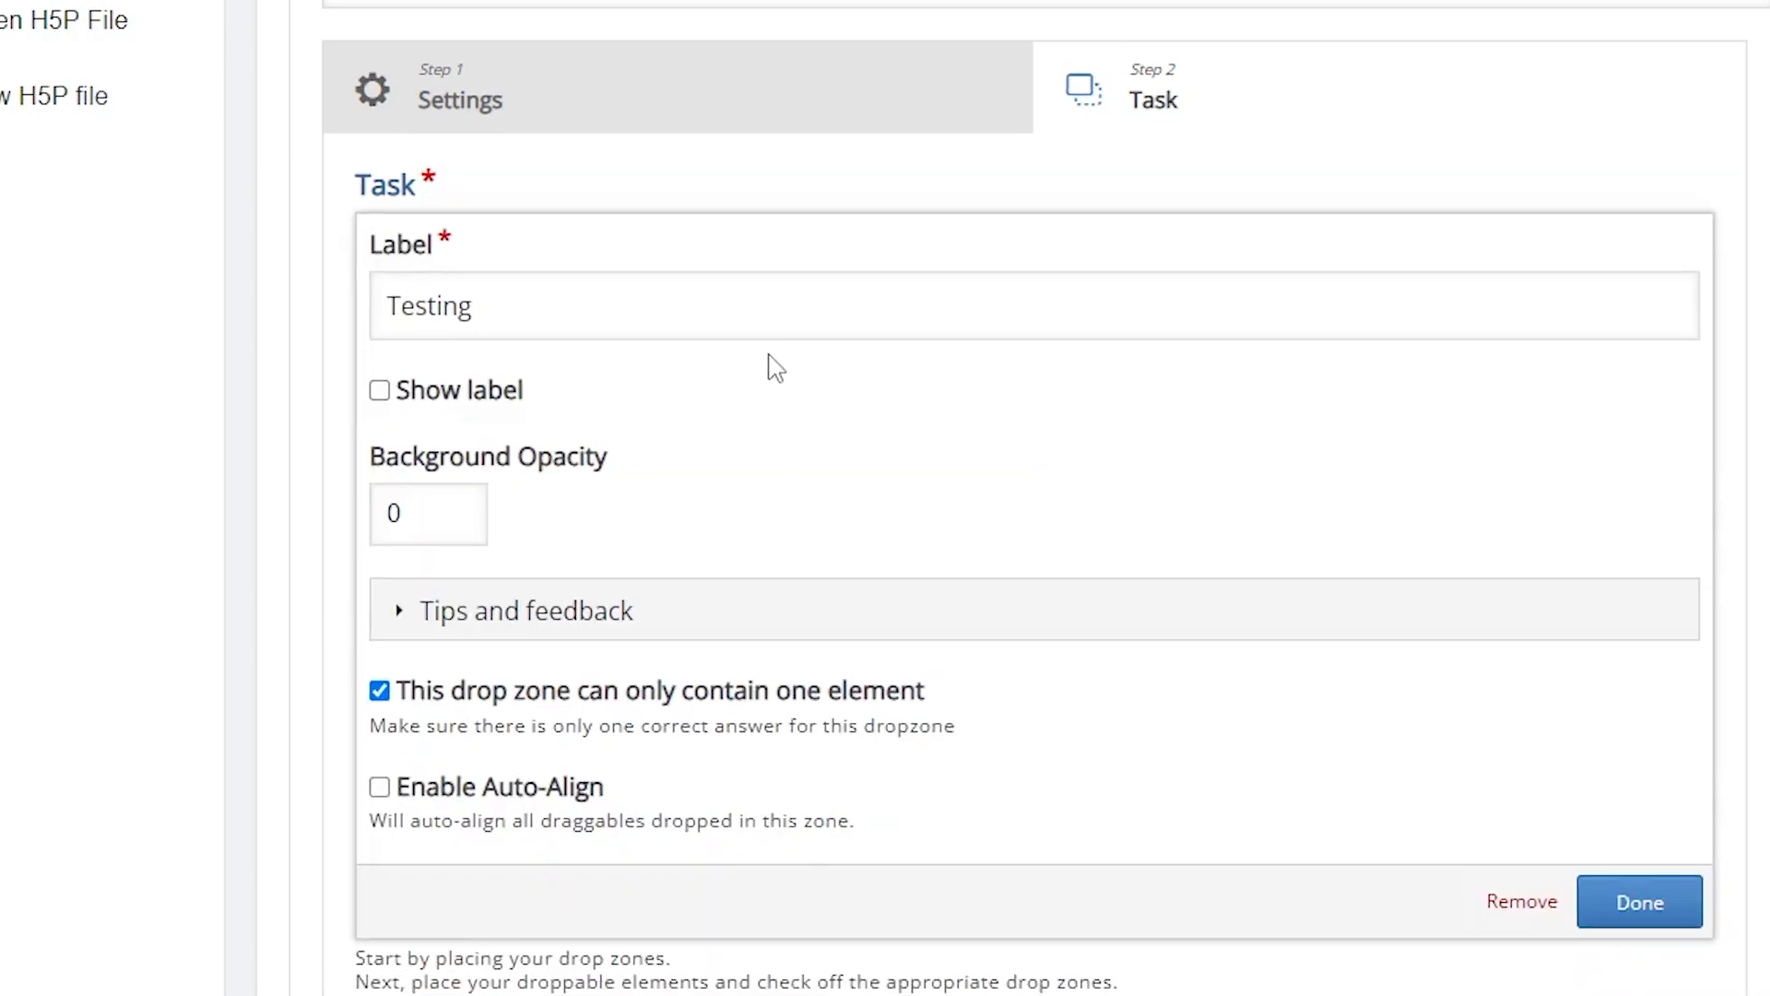
left_click(600, 265)
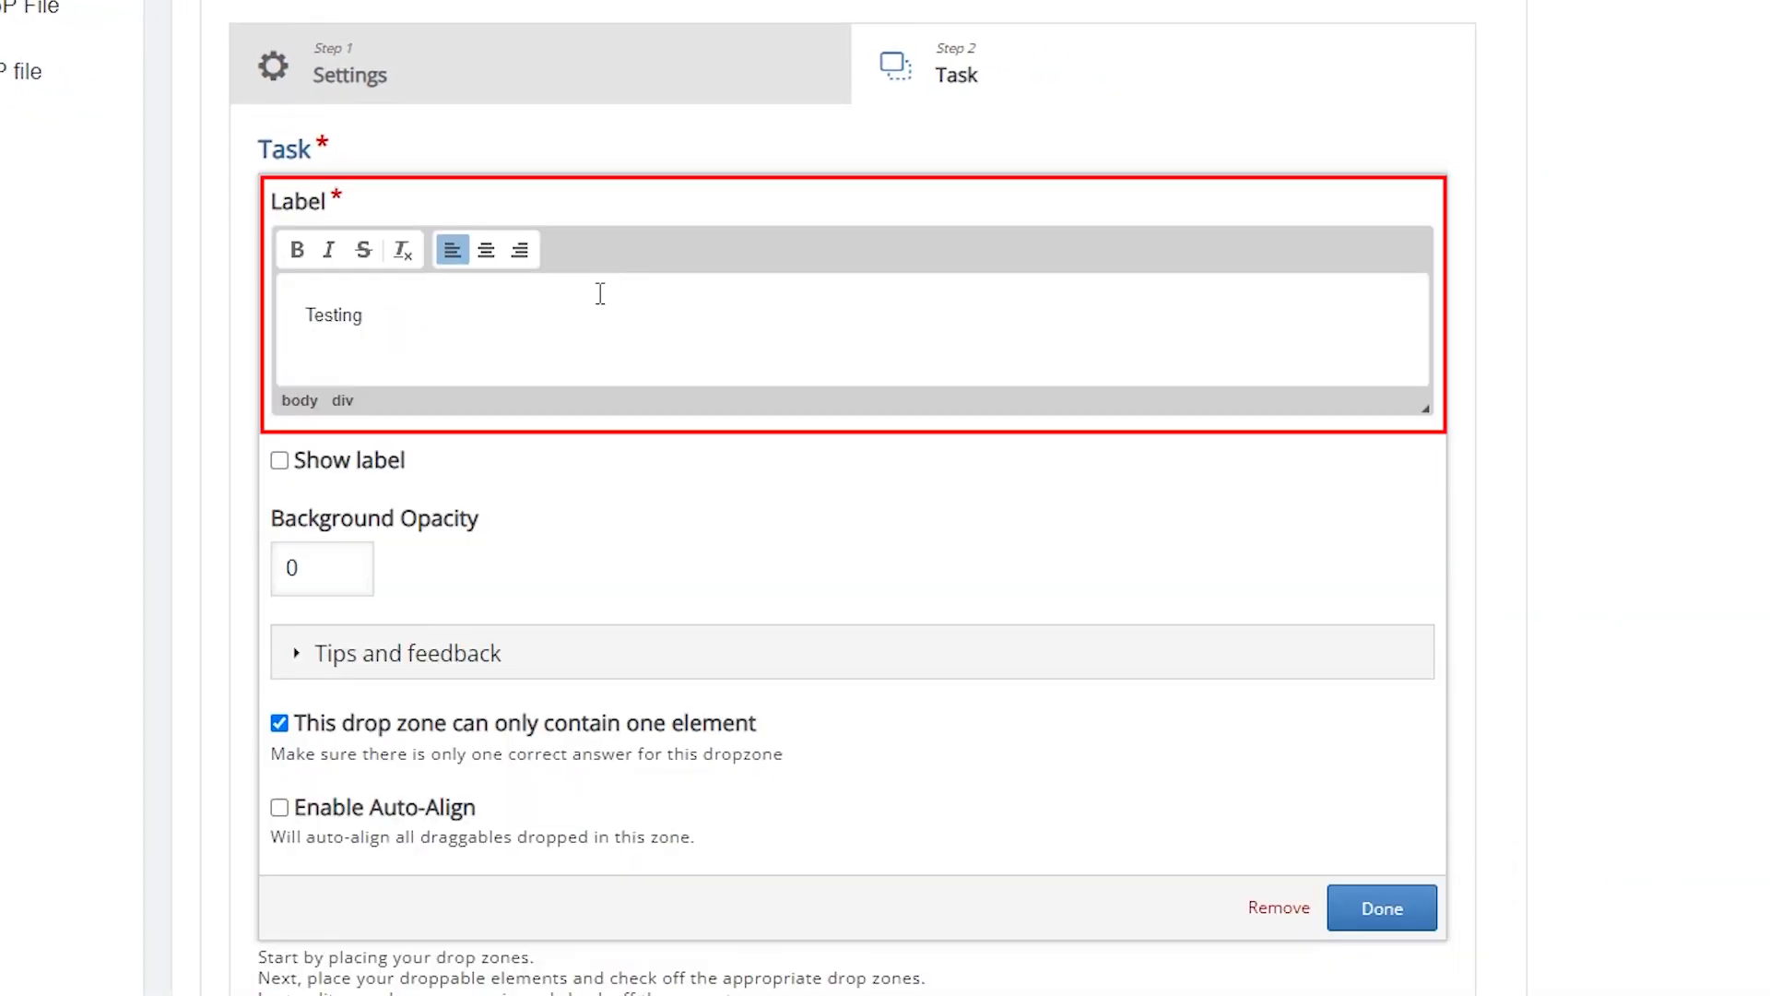
key("BackSpace")
key("BackSpace")
key("BackSpace")
key("BackSpace")
key("BackSpace")
key("BackSpace")
key("BackSpace")
type("Ideate")
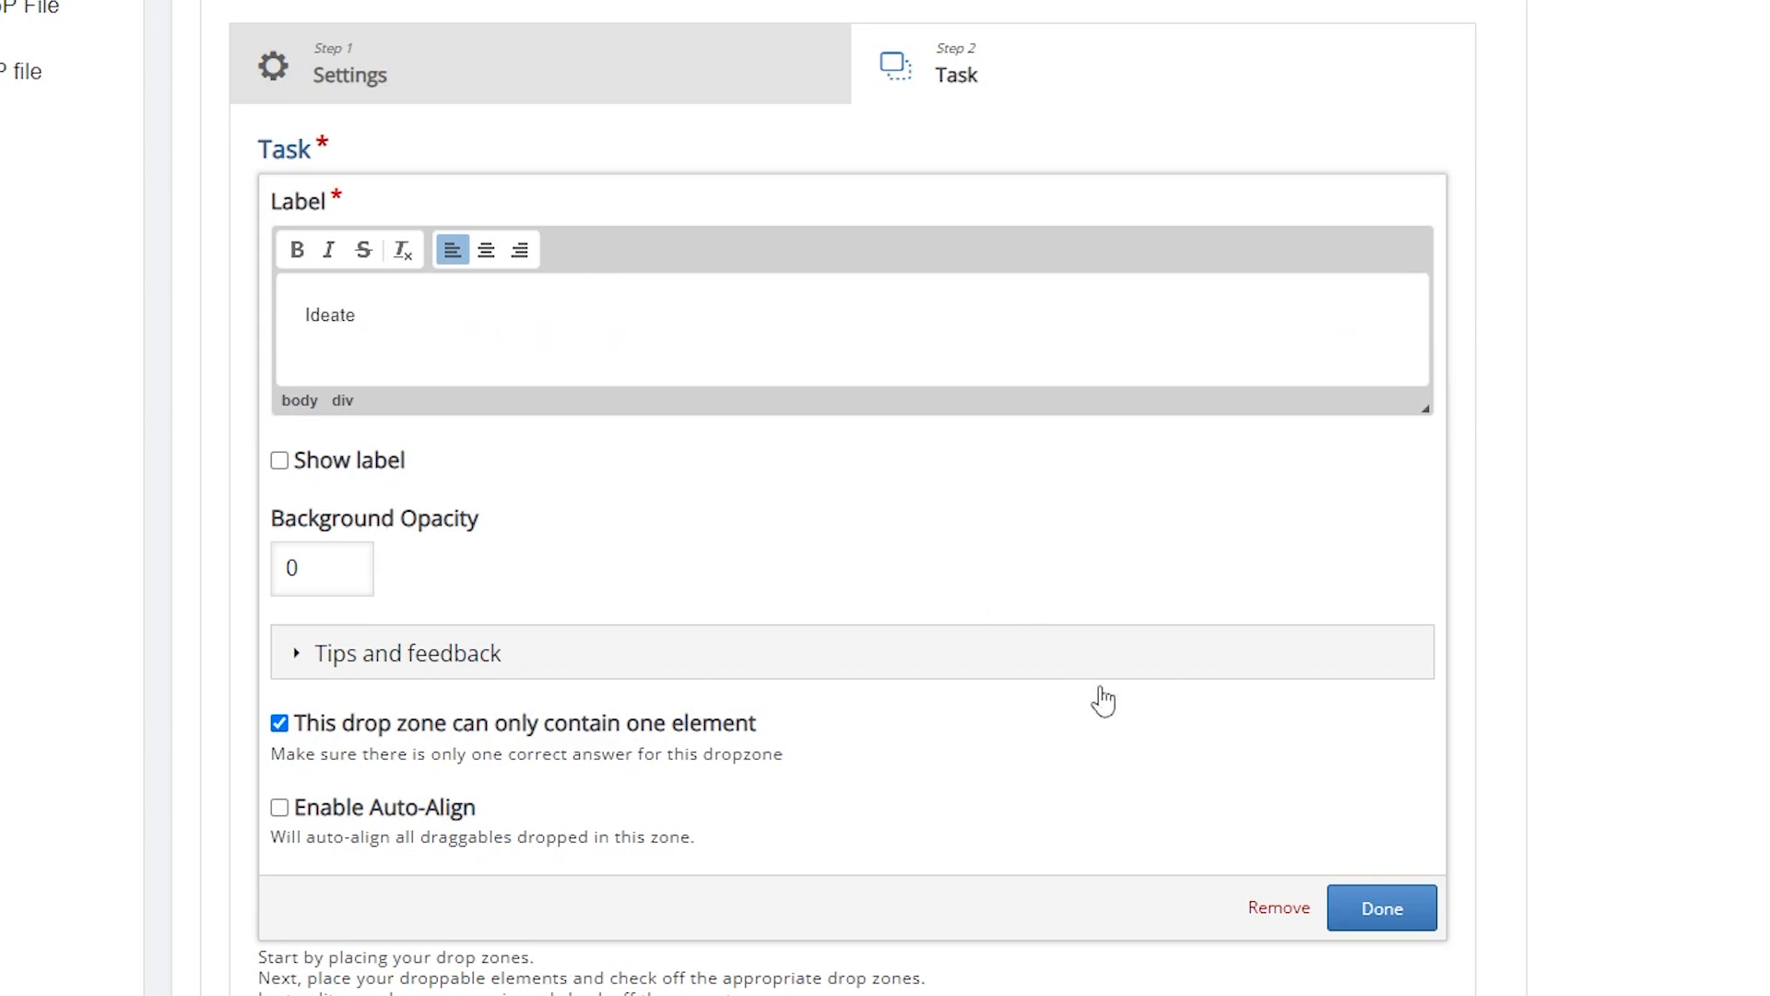
left_click(1383, 910)
Step: Change the label of the pencil-and-scroll drop zone to "Prototyping"
left_click(770, 433)
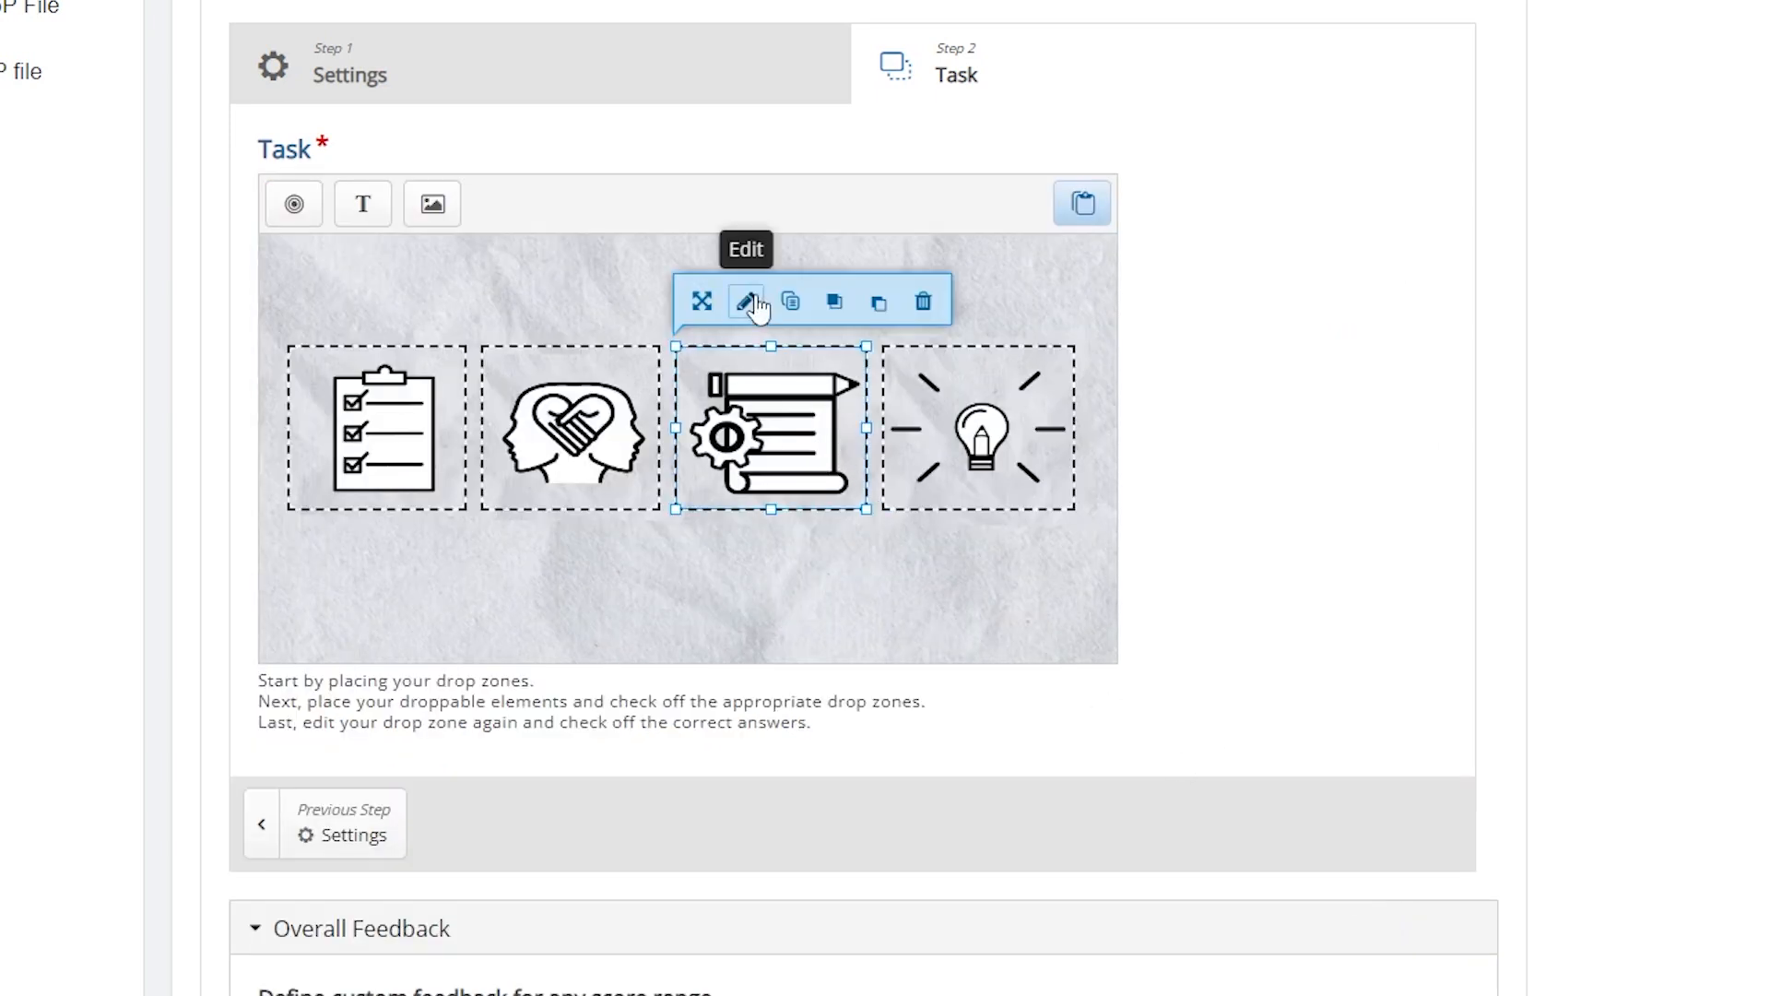
left_click(743, 301)
key("ctrl+a")
key("BackSpace")
type("Prototyping")
left_click(1383, 910)
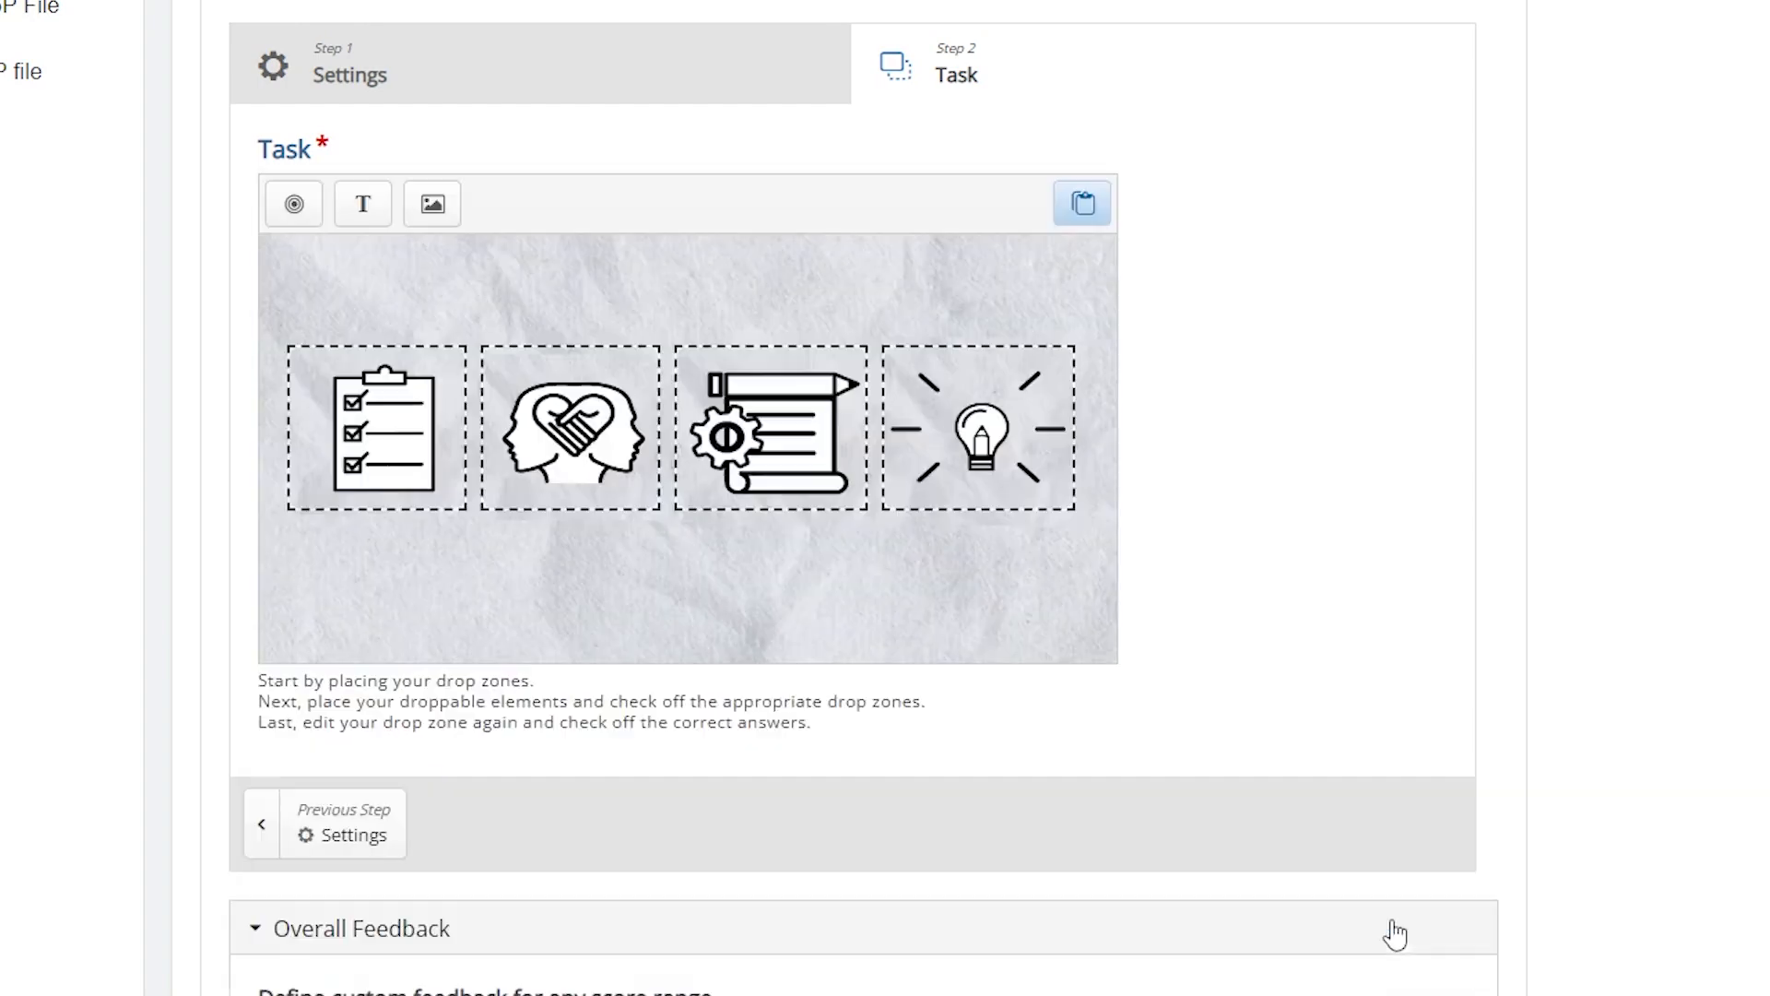
Step: Change the label of the two-heads drop zone to "Empathizing"
left_click(571, 429)
left_click(537, 312)
left_click(505, 263)
left_click(502, 292)
key("BackSpace")
key("BackSpace")
key("BackSpace")
key("BackSpace")
key("BackSpace")
key("BackSpace")
key("BackSpace")
type("Empathizing")
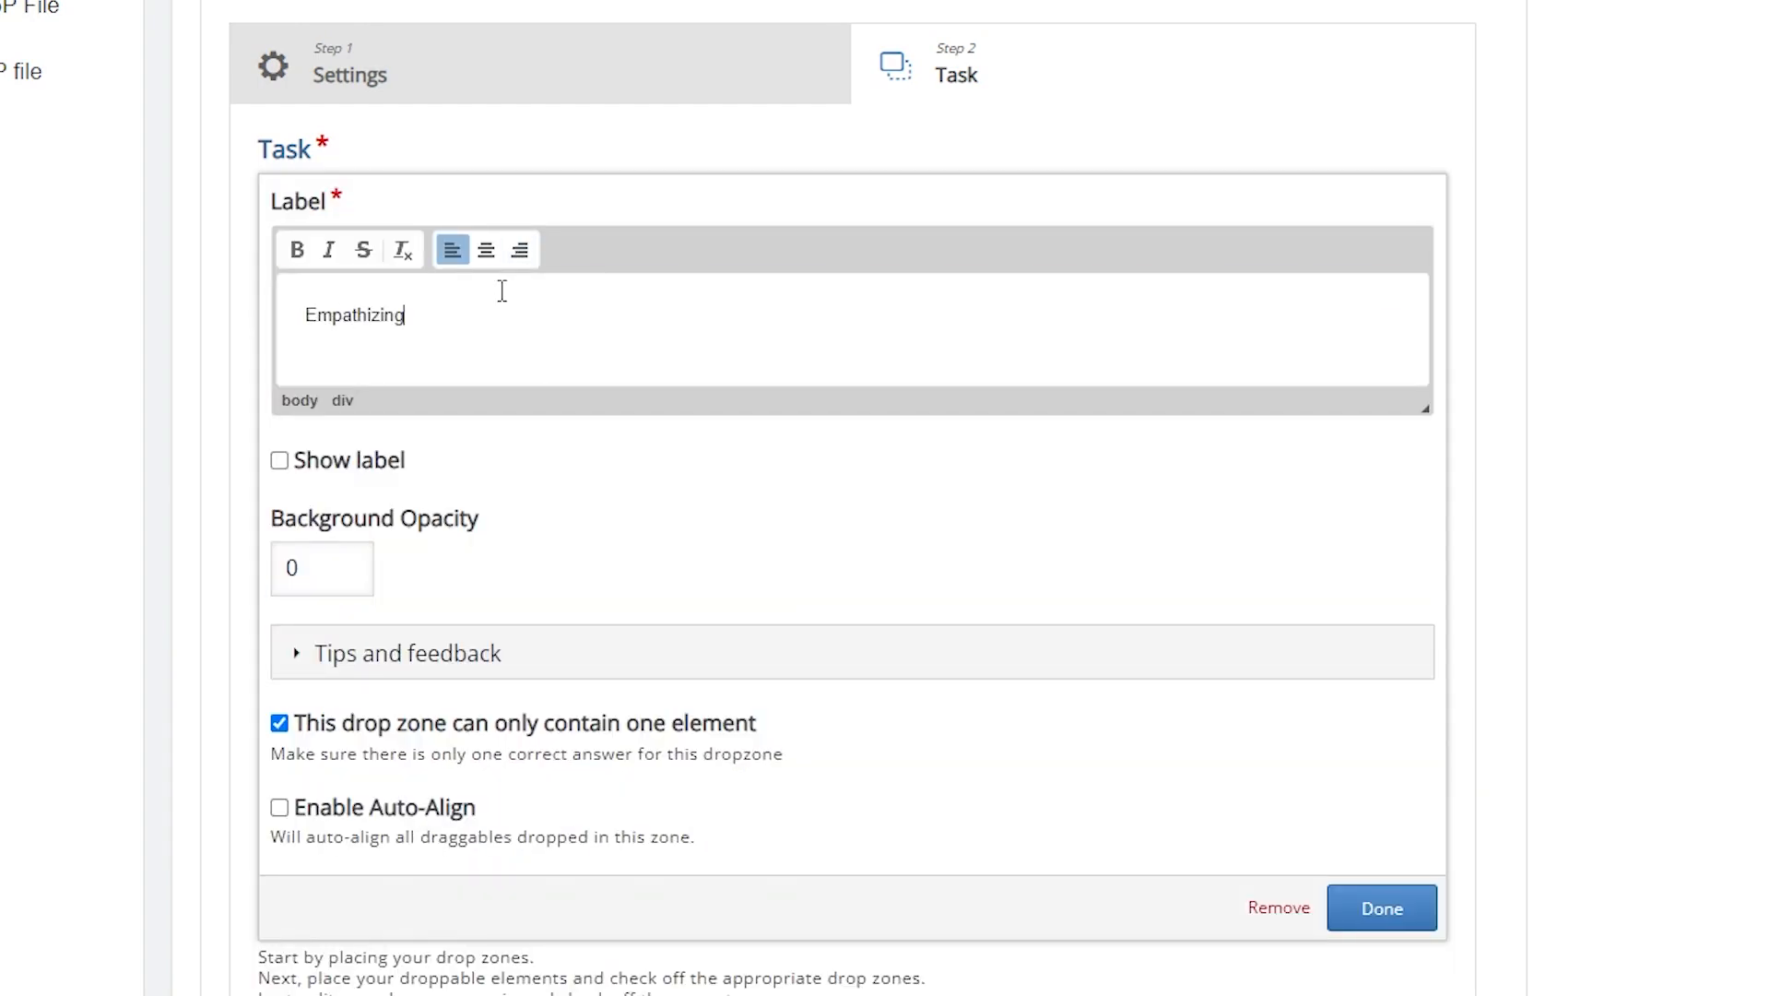
left_click(1381, 910)
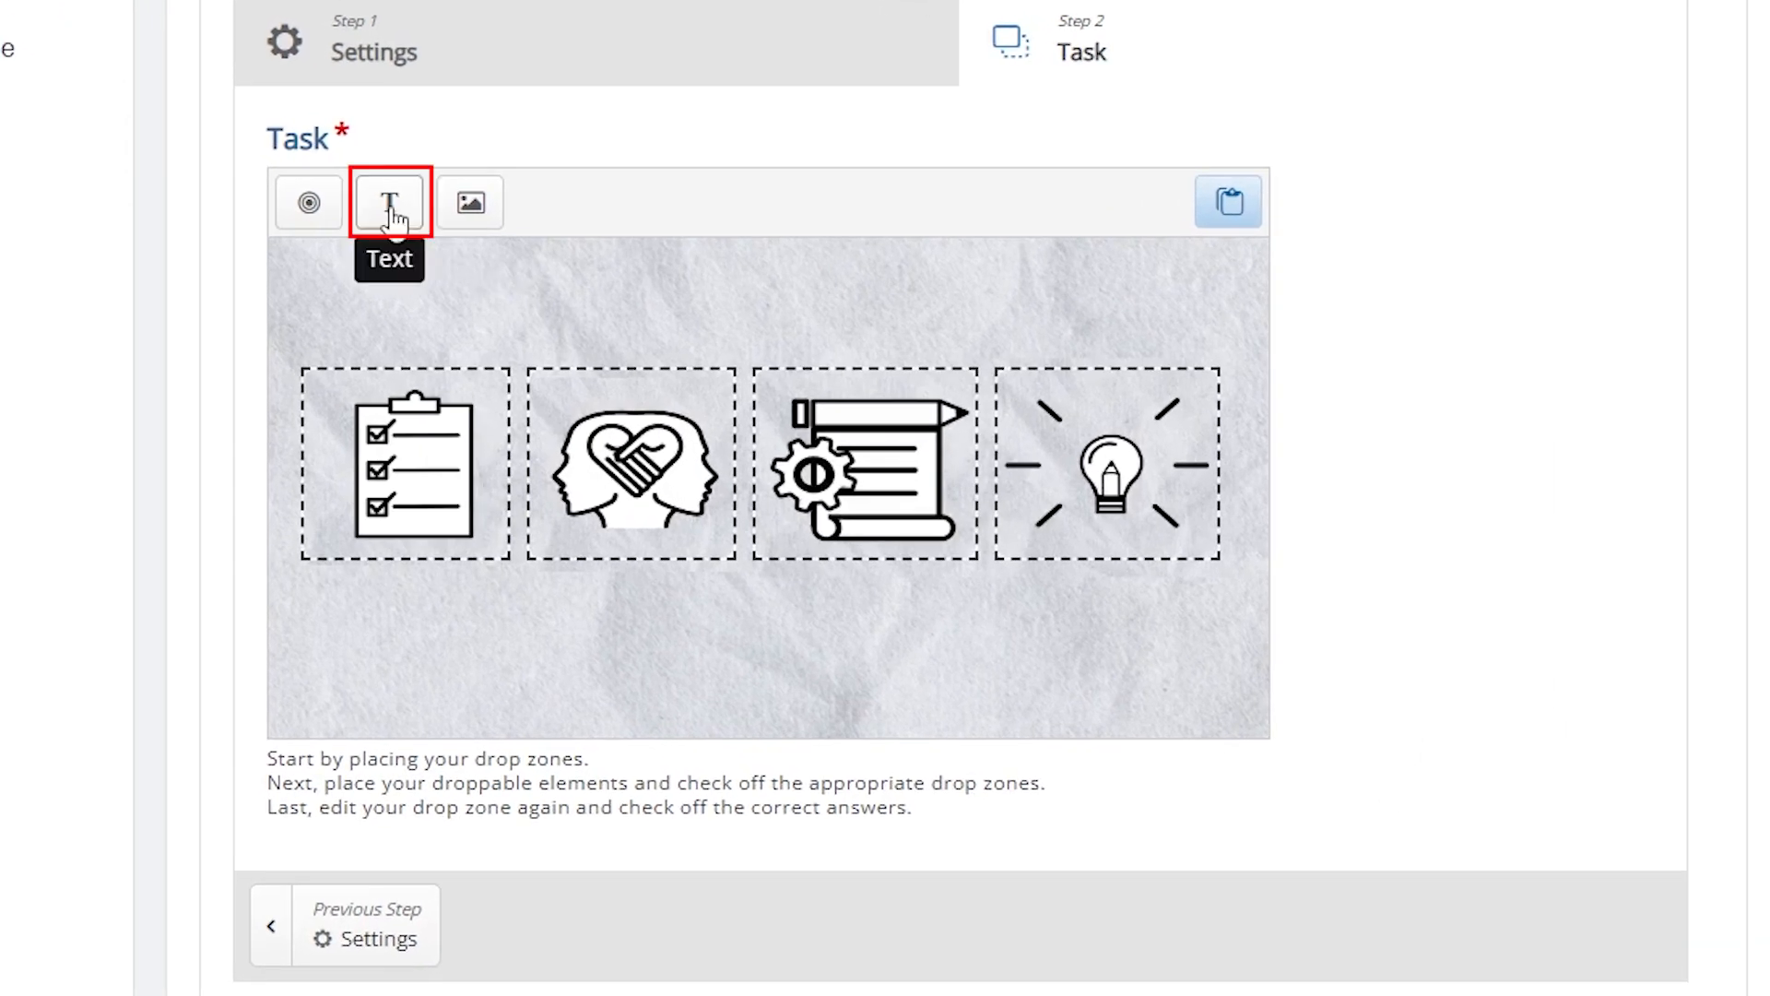
Step: Add a text element "Testing" with all drop zones selected, and shape it into a flat box below the checklist icon
left_click(392, 220)
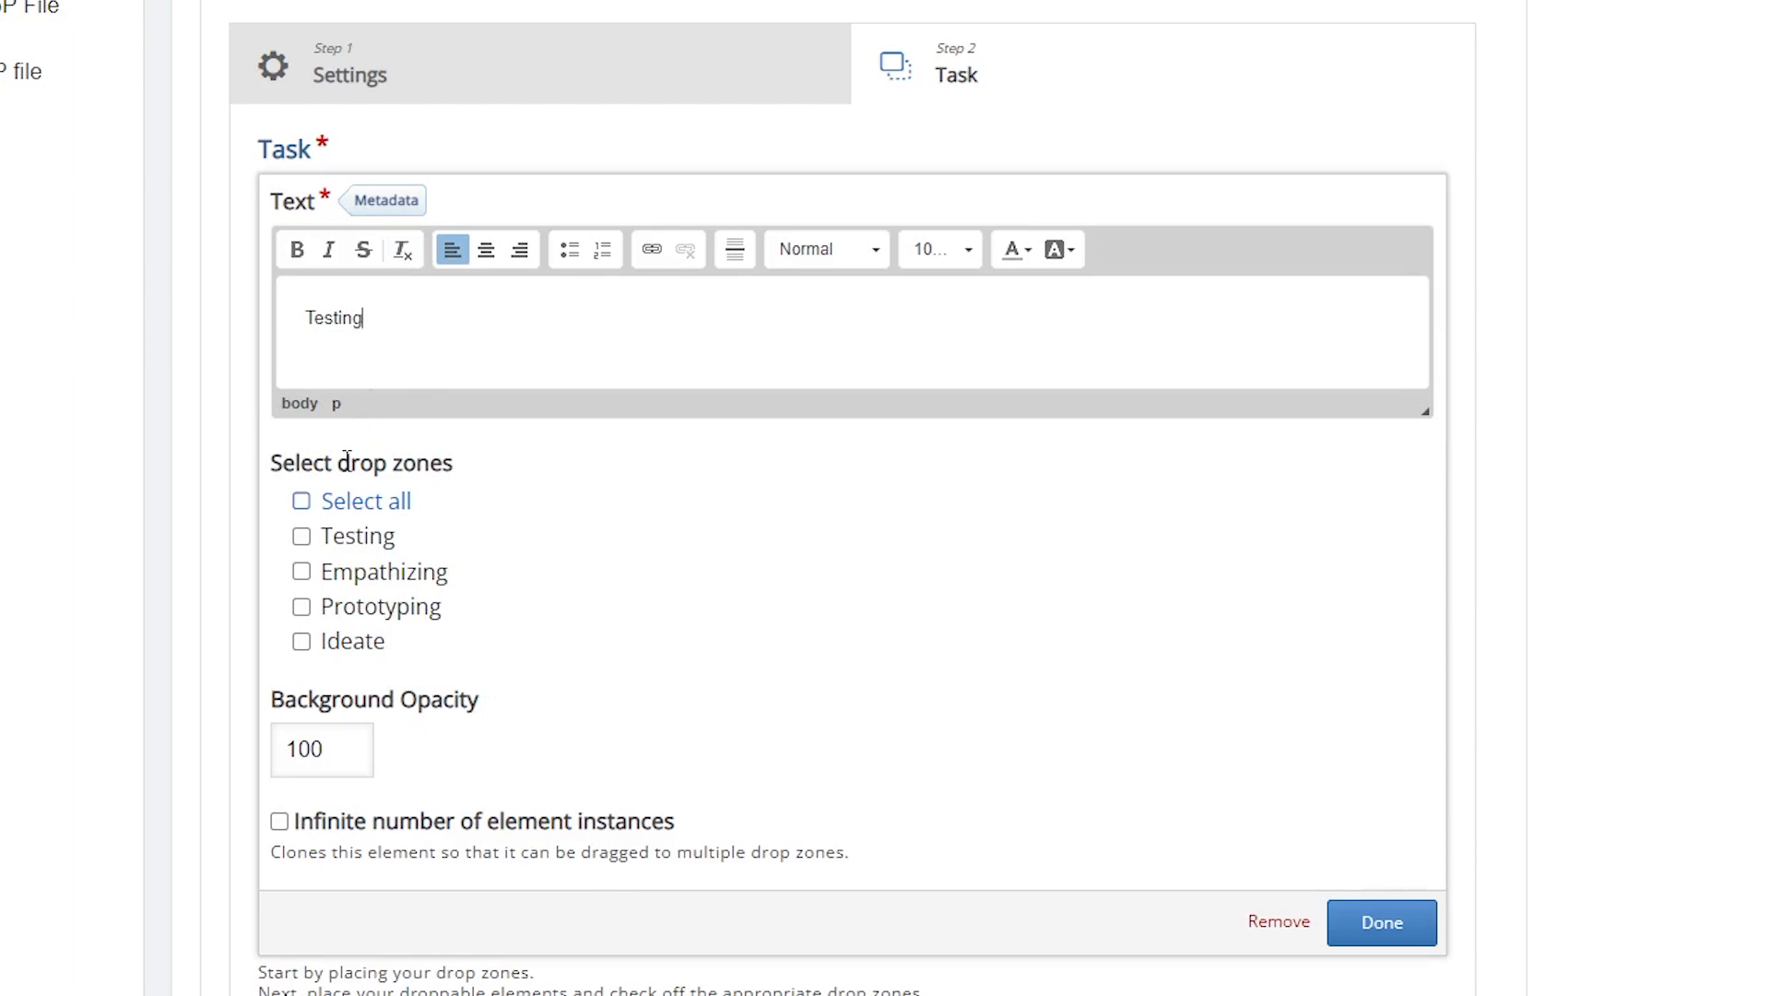
left_click(302, 503)
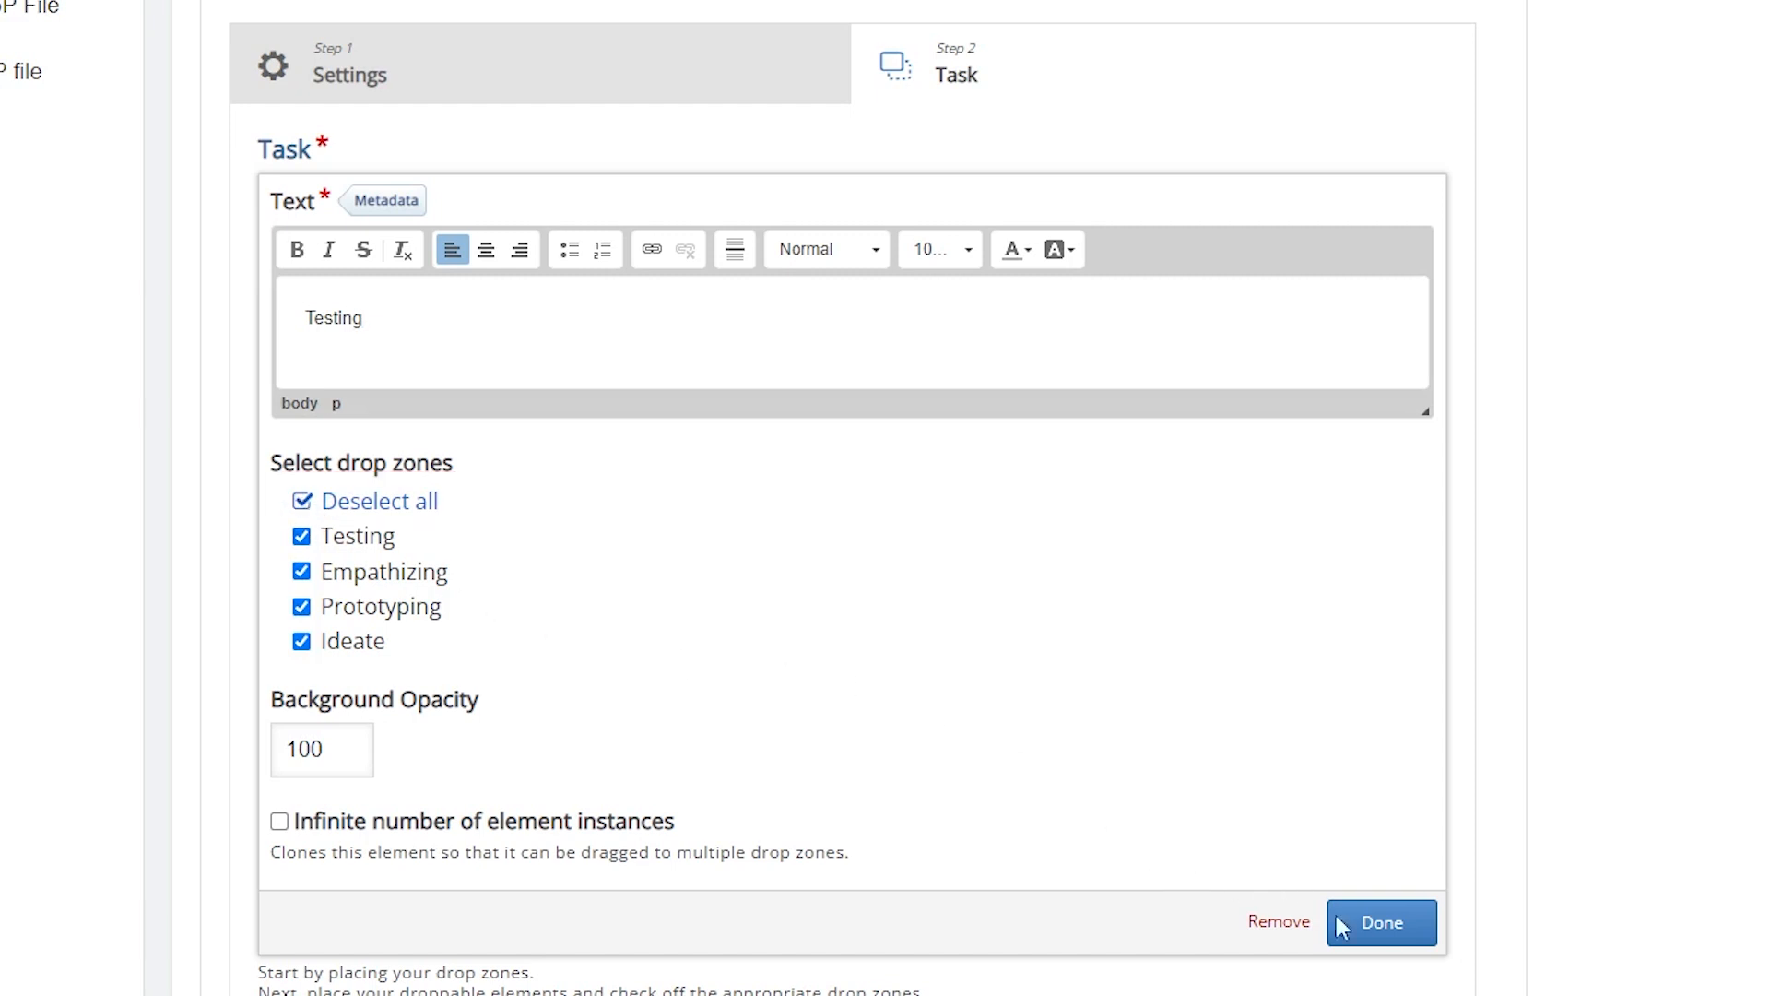
left_click(1380, 944)
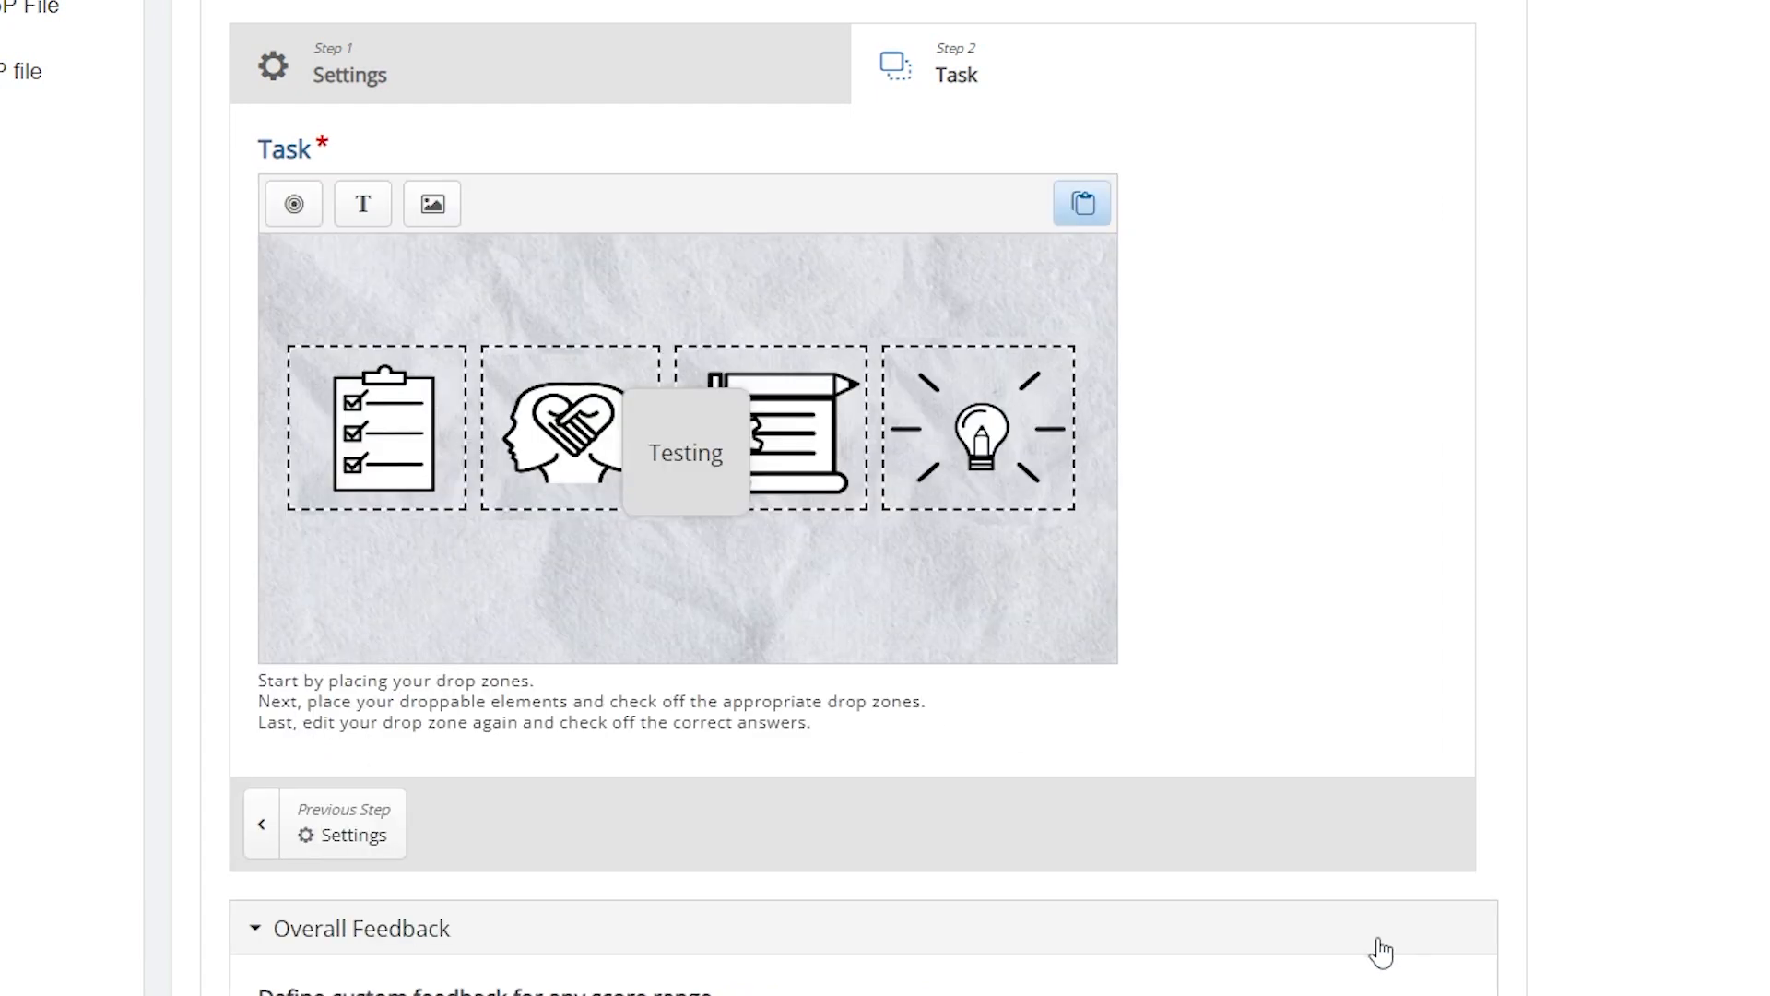
left_click_drag(692, 467, 517, 591)
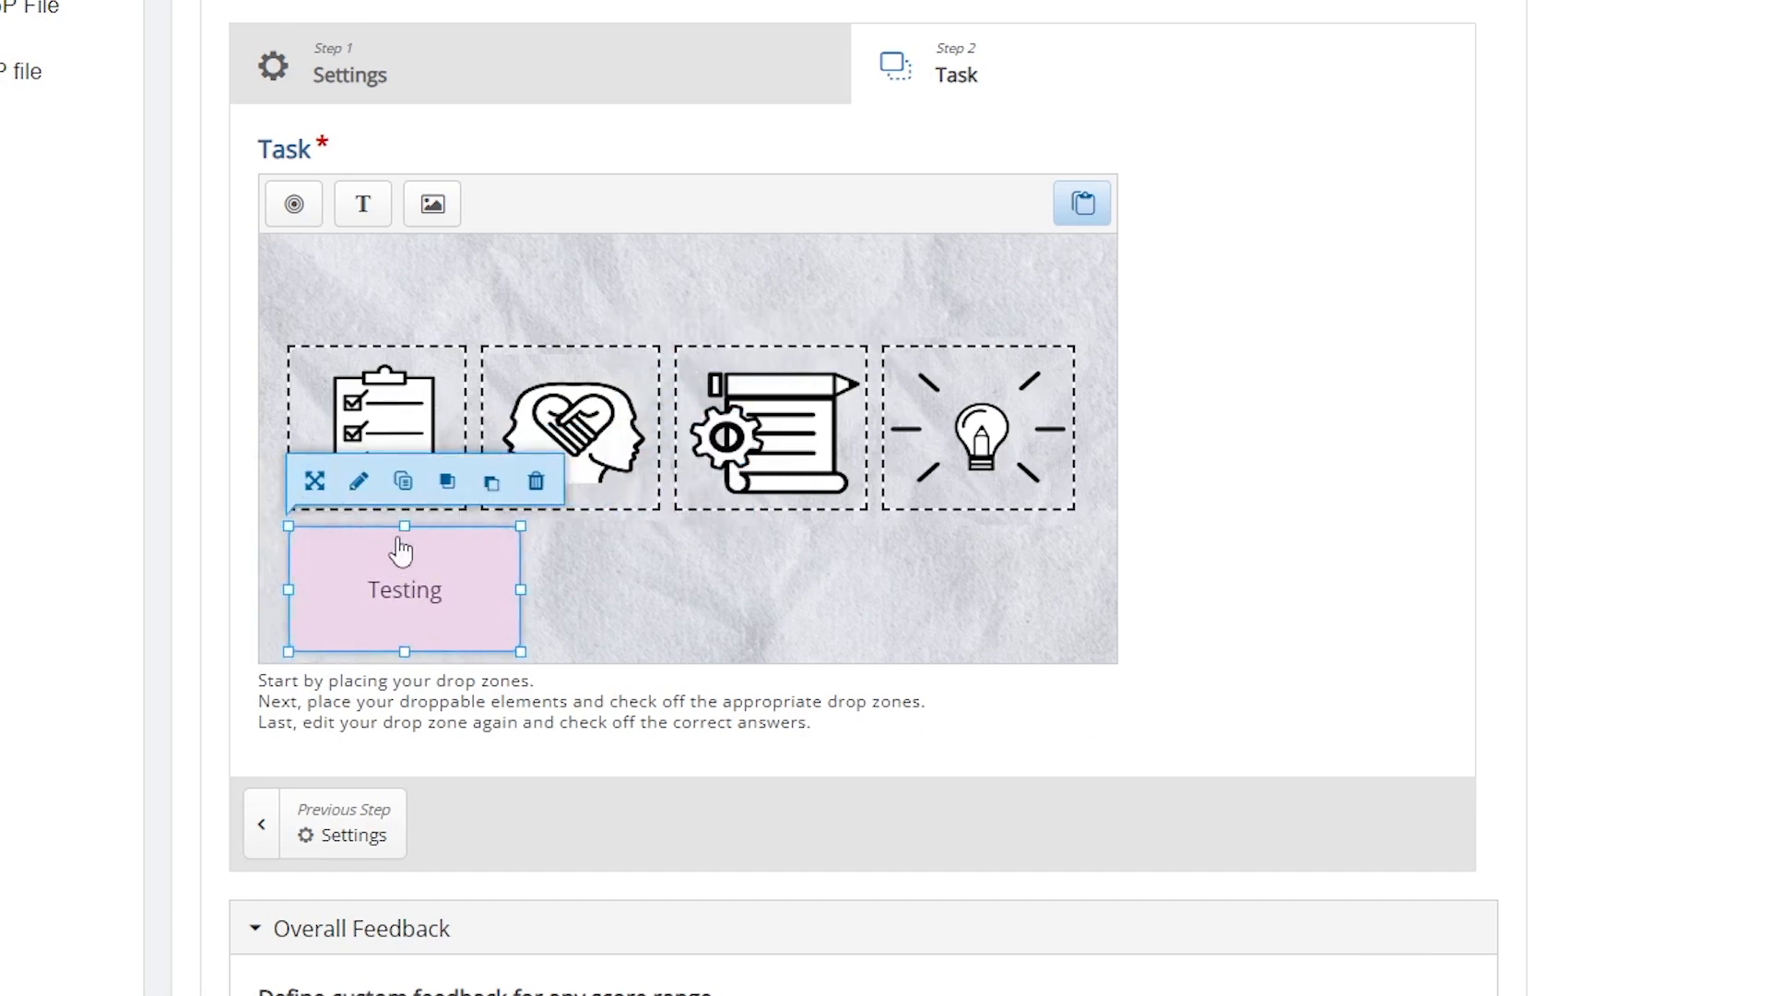
left_click_drag(401, 526, 480, 590)
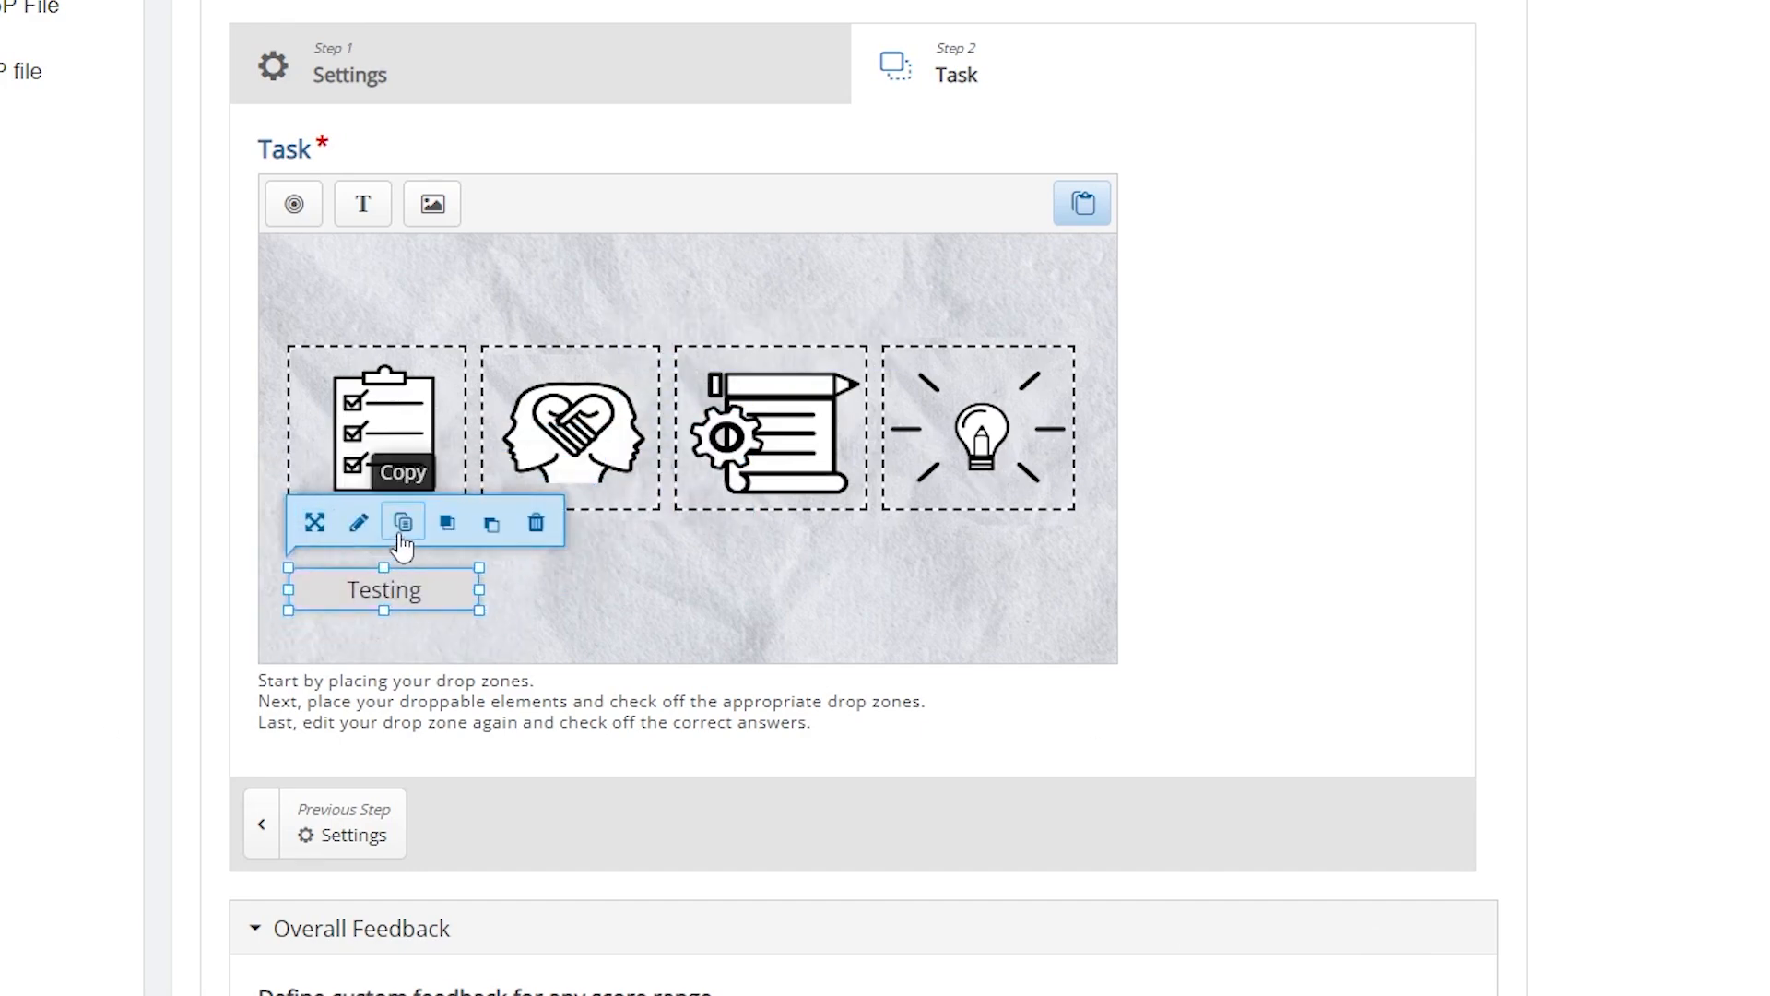
Step: Copy the Testing text element and arrange three pasted copies beside it in a row below the icons
left_click(399, 523)
left_click(1083, 204)
left_click_drag(688, 465, 585, 596)
left_click(1082, 203)
left_click_drag(743, 465, 1046, 604)
left_click(1082, 204)
Step: Change the second text element in the row to "Prototyping"
left_click(523, 601)
left_click(565, 523)
left_click(392, 313)
key("ctrl+a")
type("Prototyping")
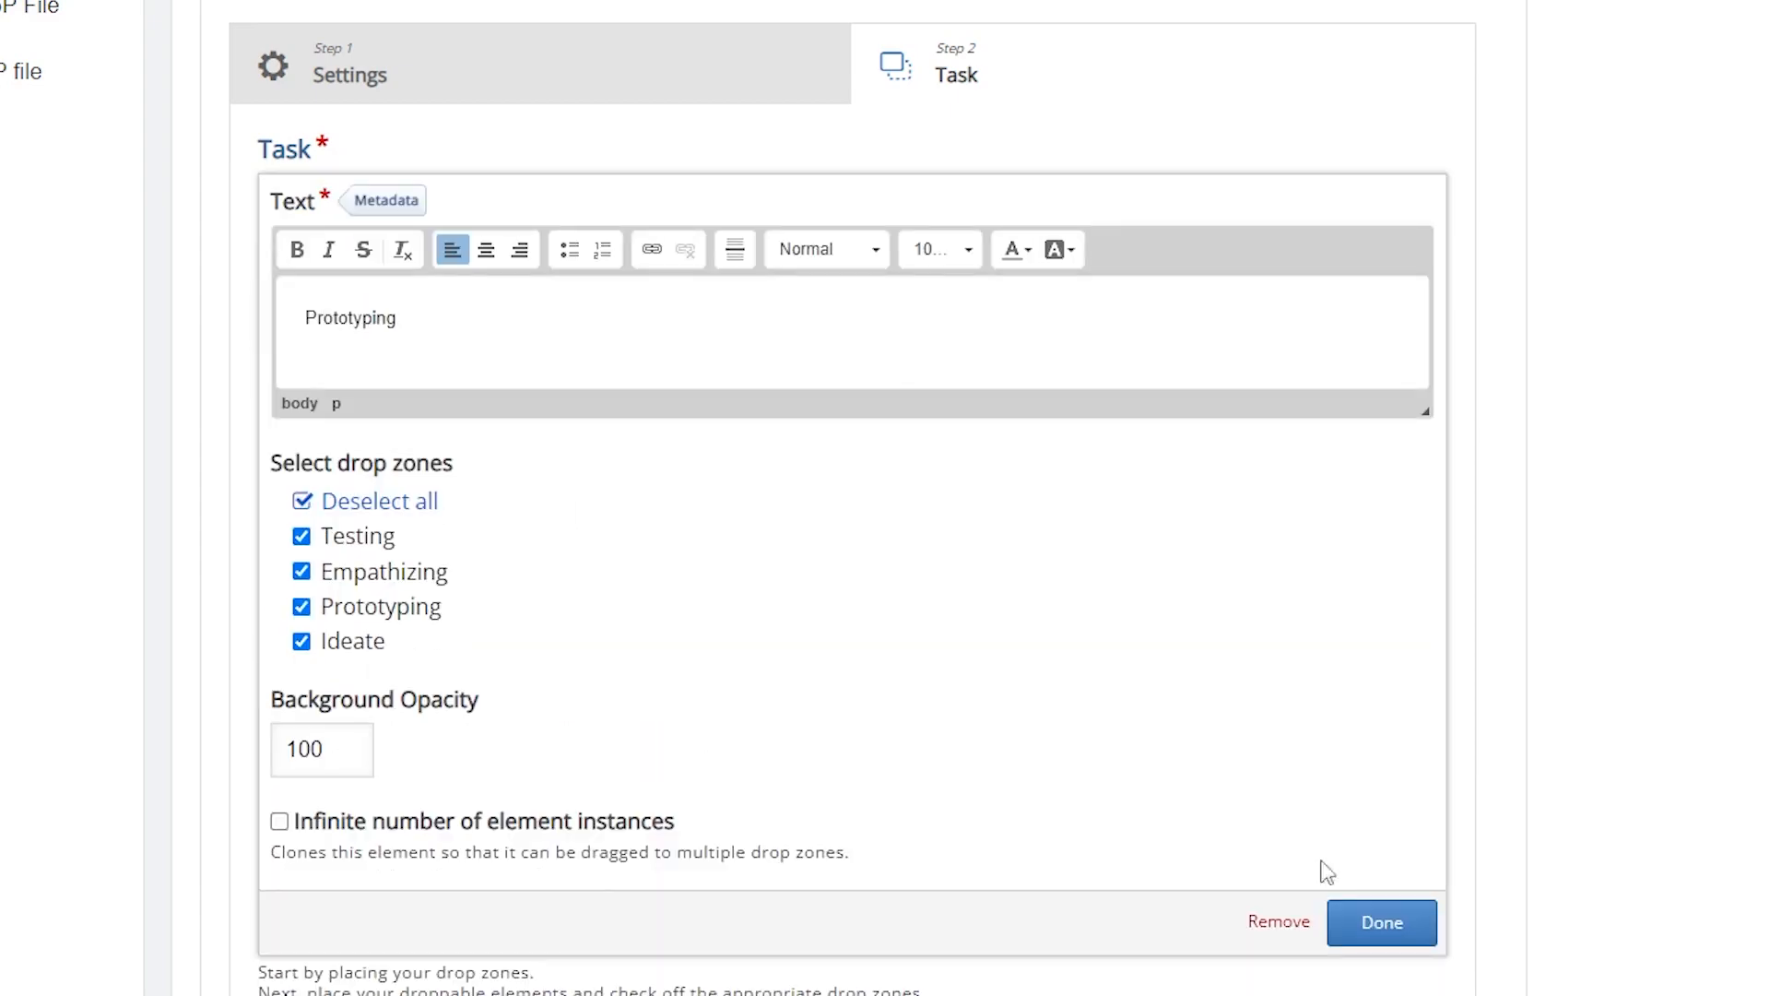
left_click(1382, 922)
Step: Change the third text element in the row to "Ideate"
left_click(798, 590)
left_click(773, 523)
left_click(636, 277)
key("ctrl+a")
type("Ideate")
left_click(1382, 922)
Step: Change the fourth text element in the row to "Empathizing"
left_click(1006, 590)
left_click(980, 523)
left_click(442, 292)
key("ctrl+a")
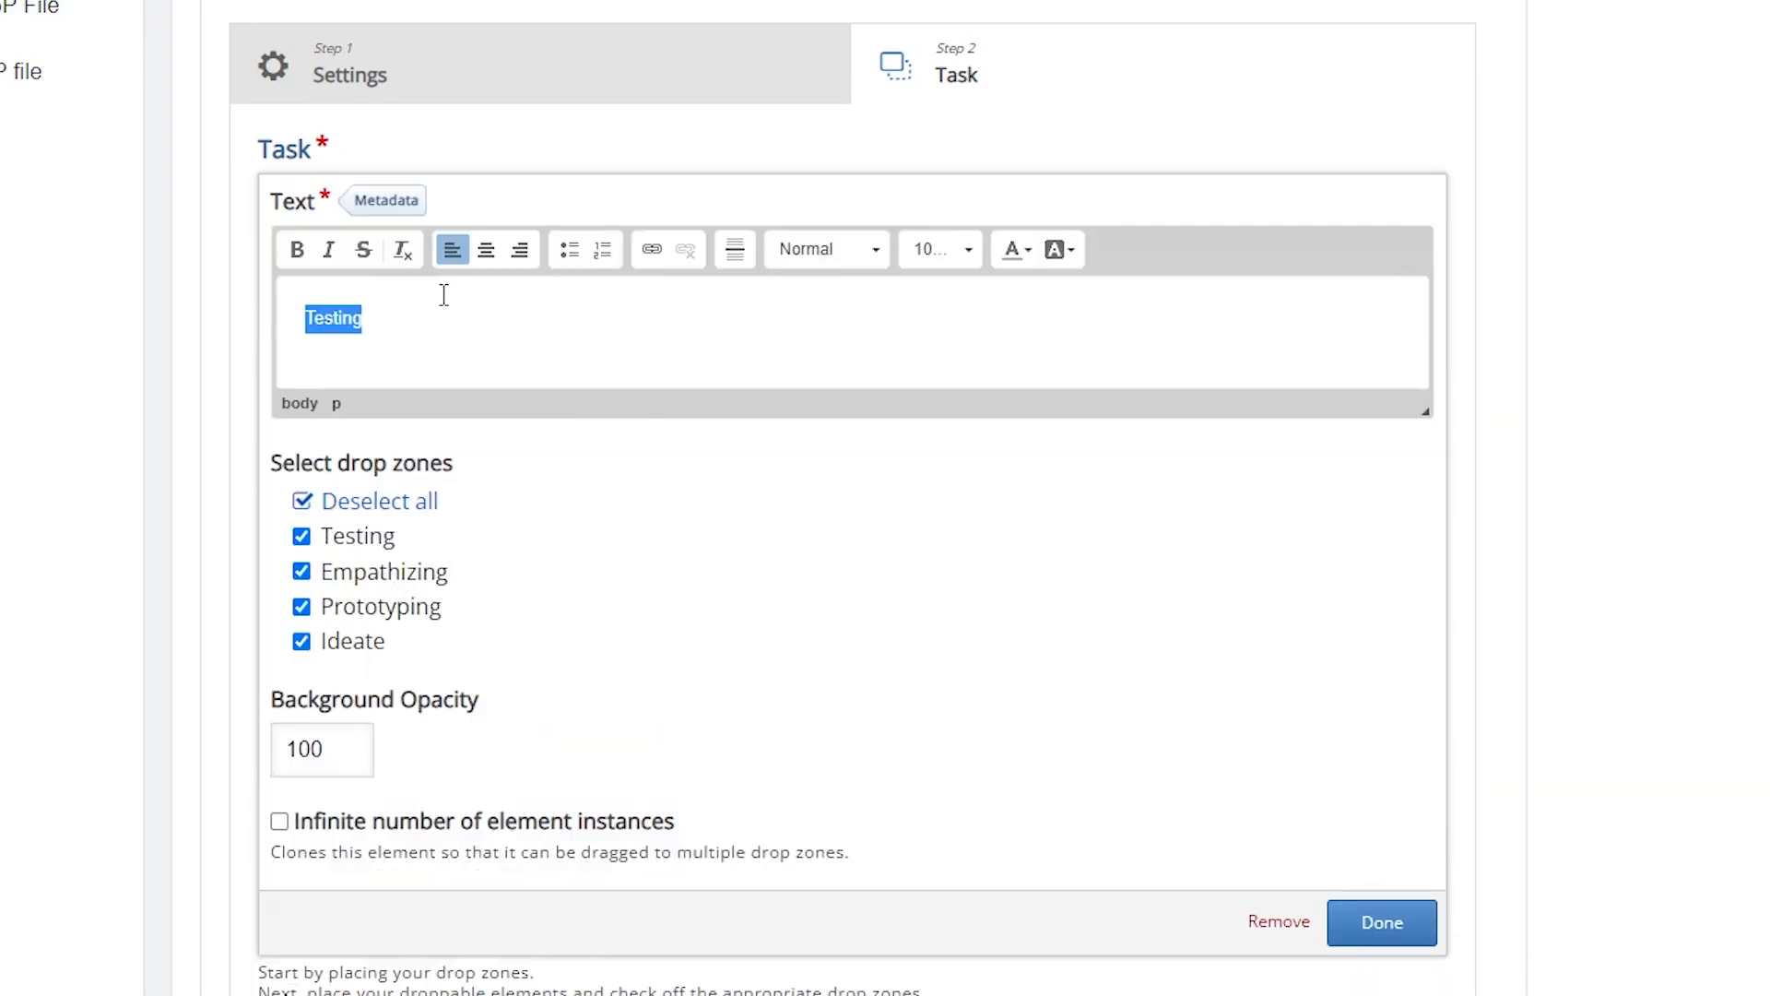
type("Empathizing")
left_click(1379, 916)
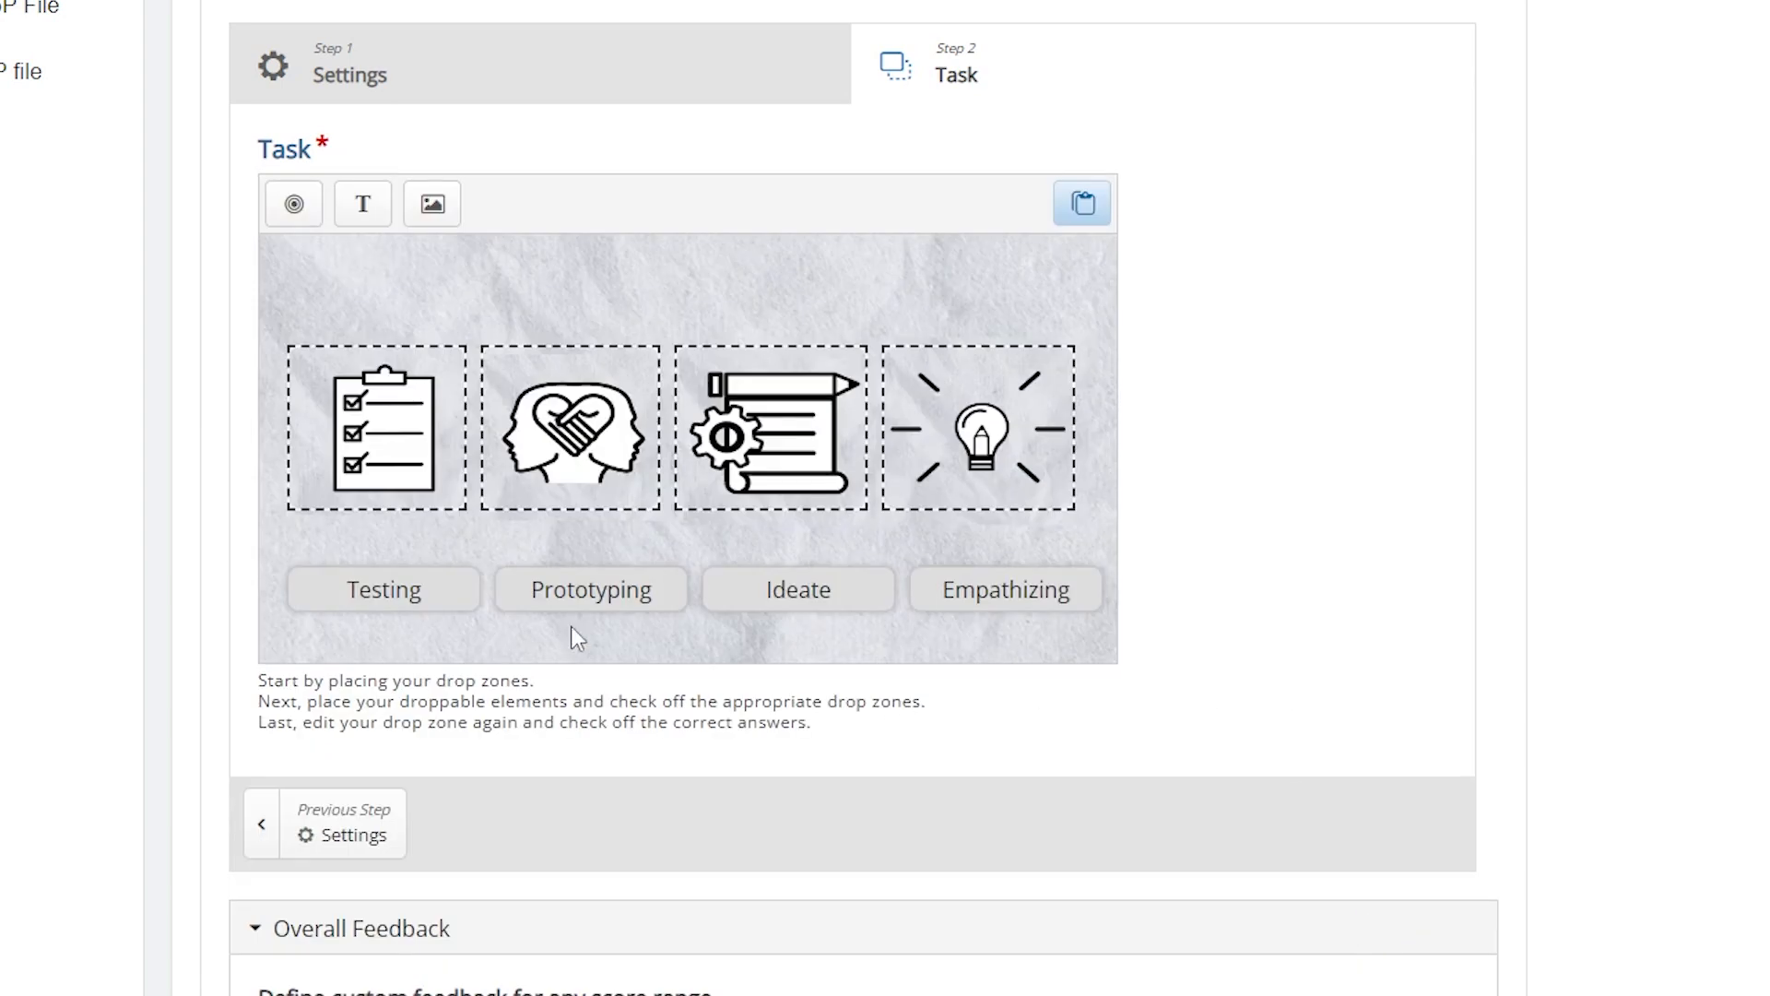
Step: Set the text Testing as the correct element for the checklist drop zone
left_click(424, 466)
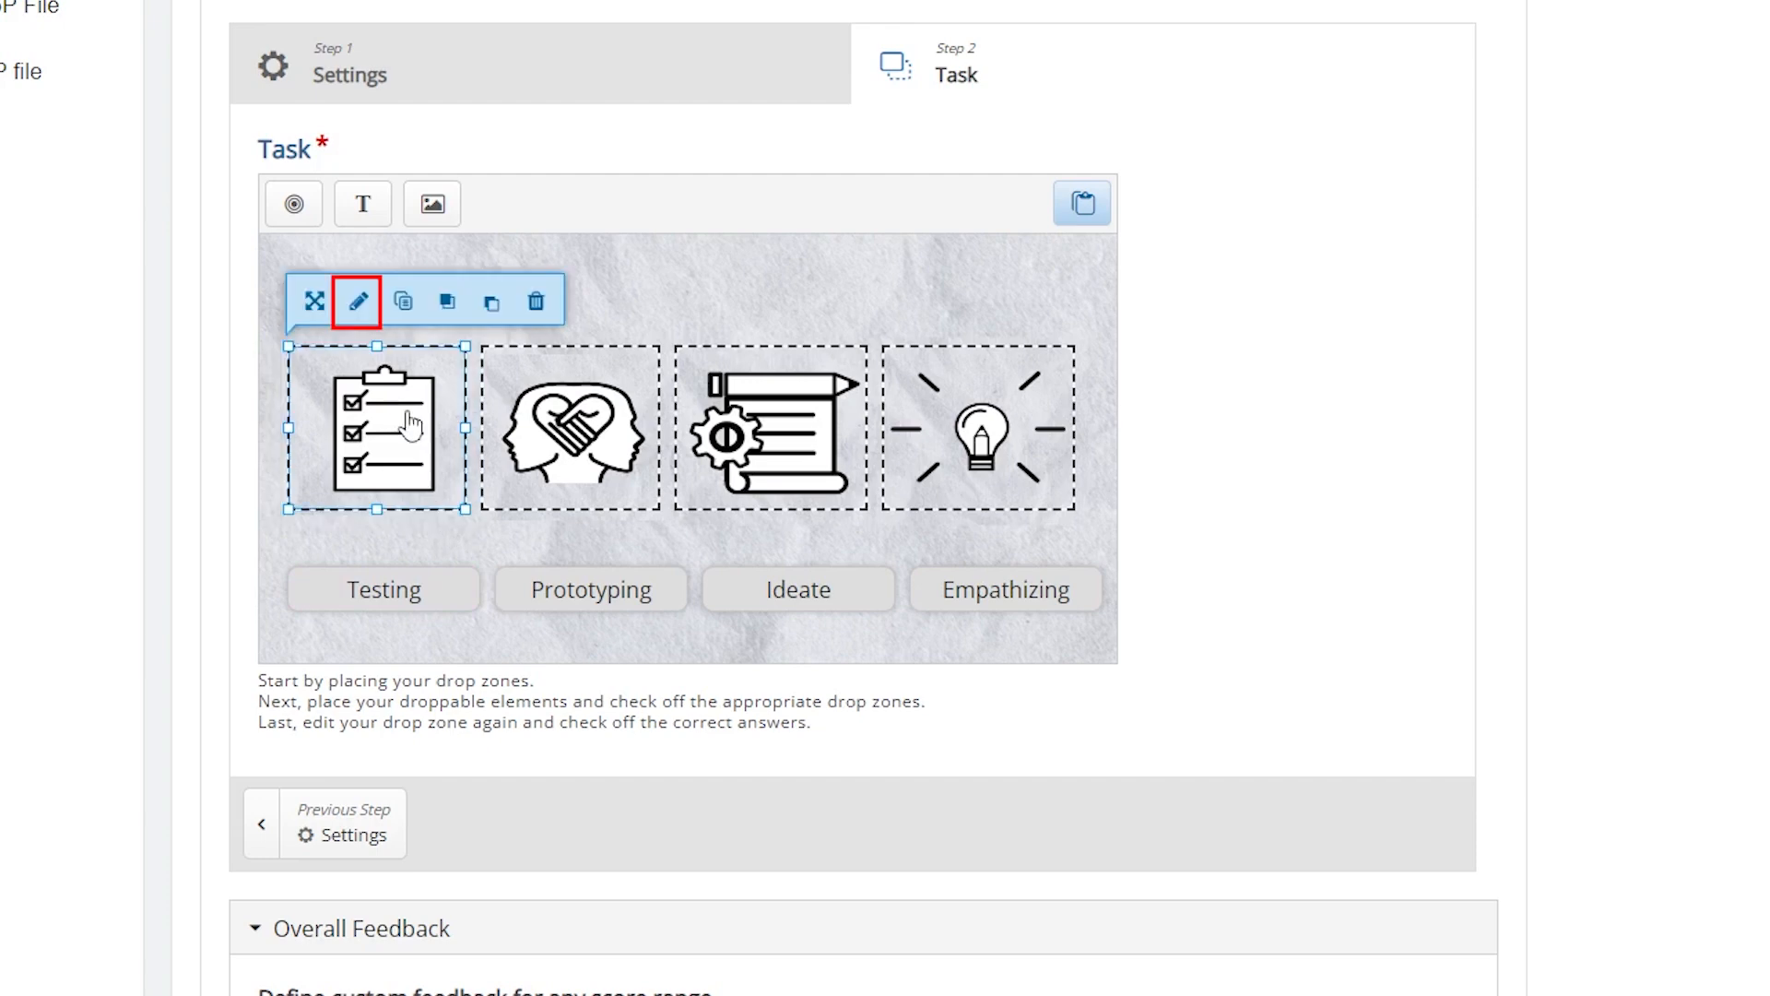
left_click(363, 309)
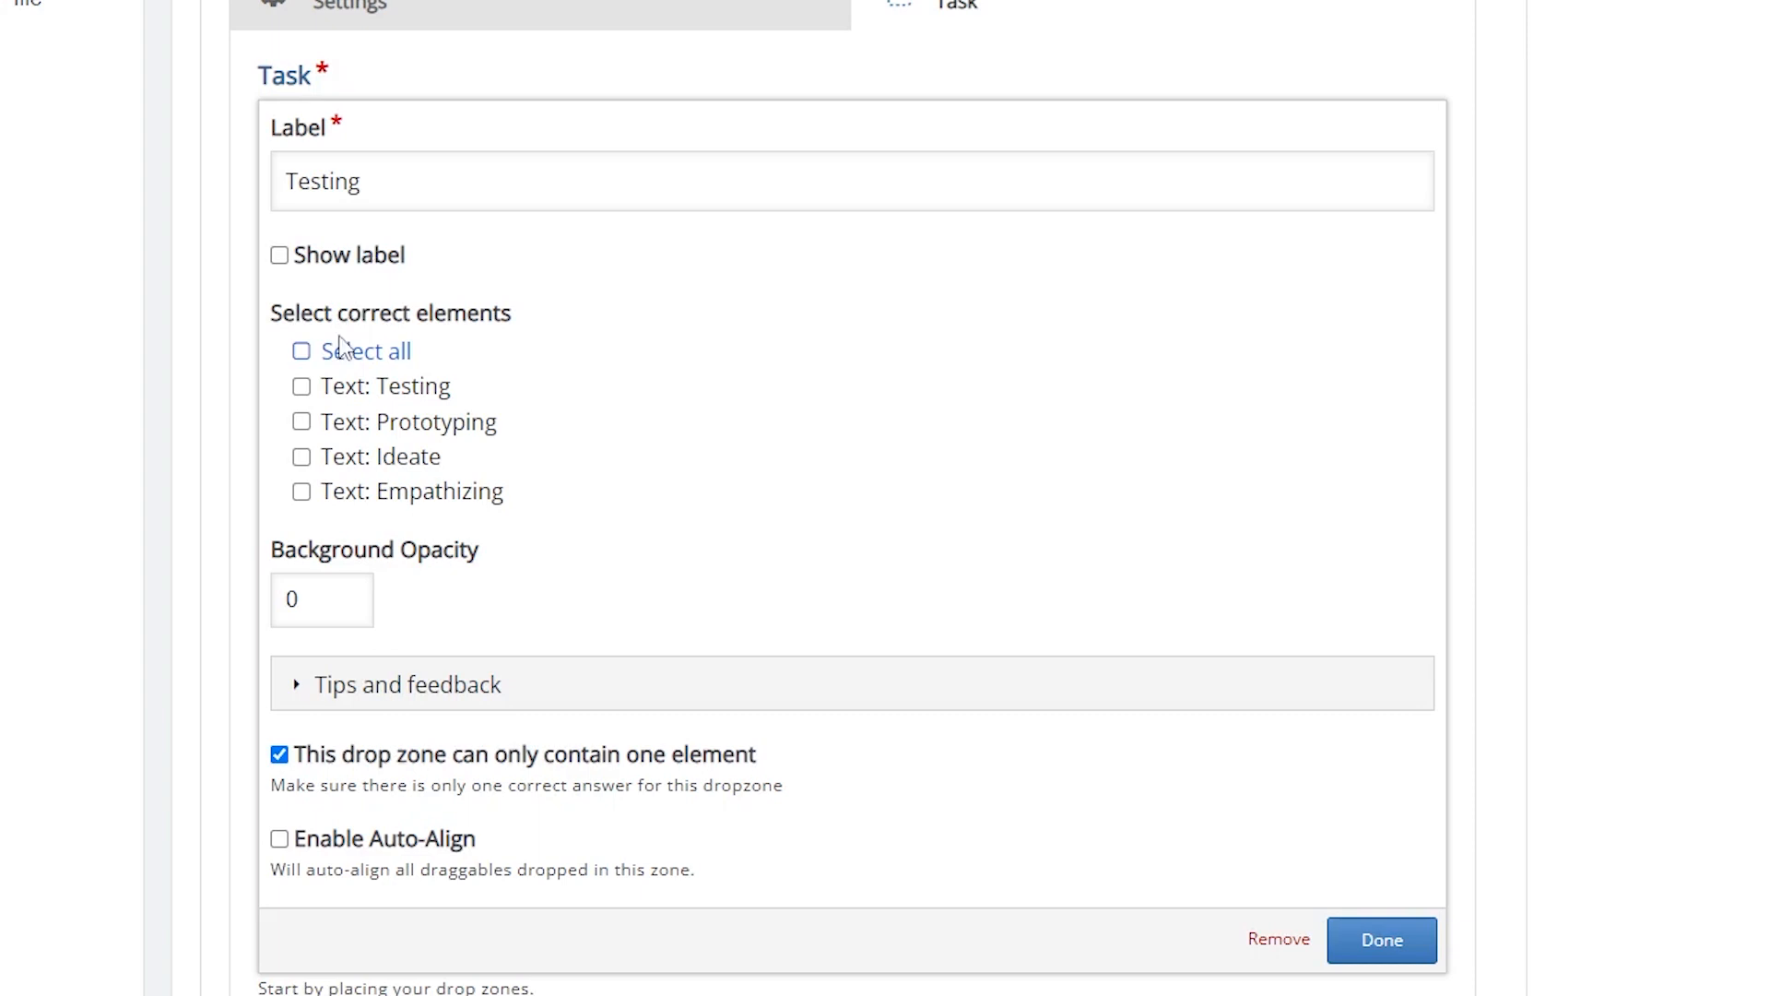
left_click(301, 386)
left_click(1351, 940)
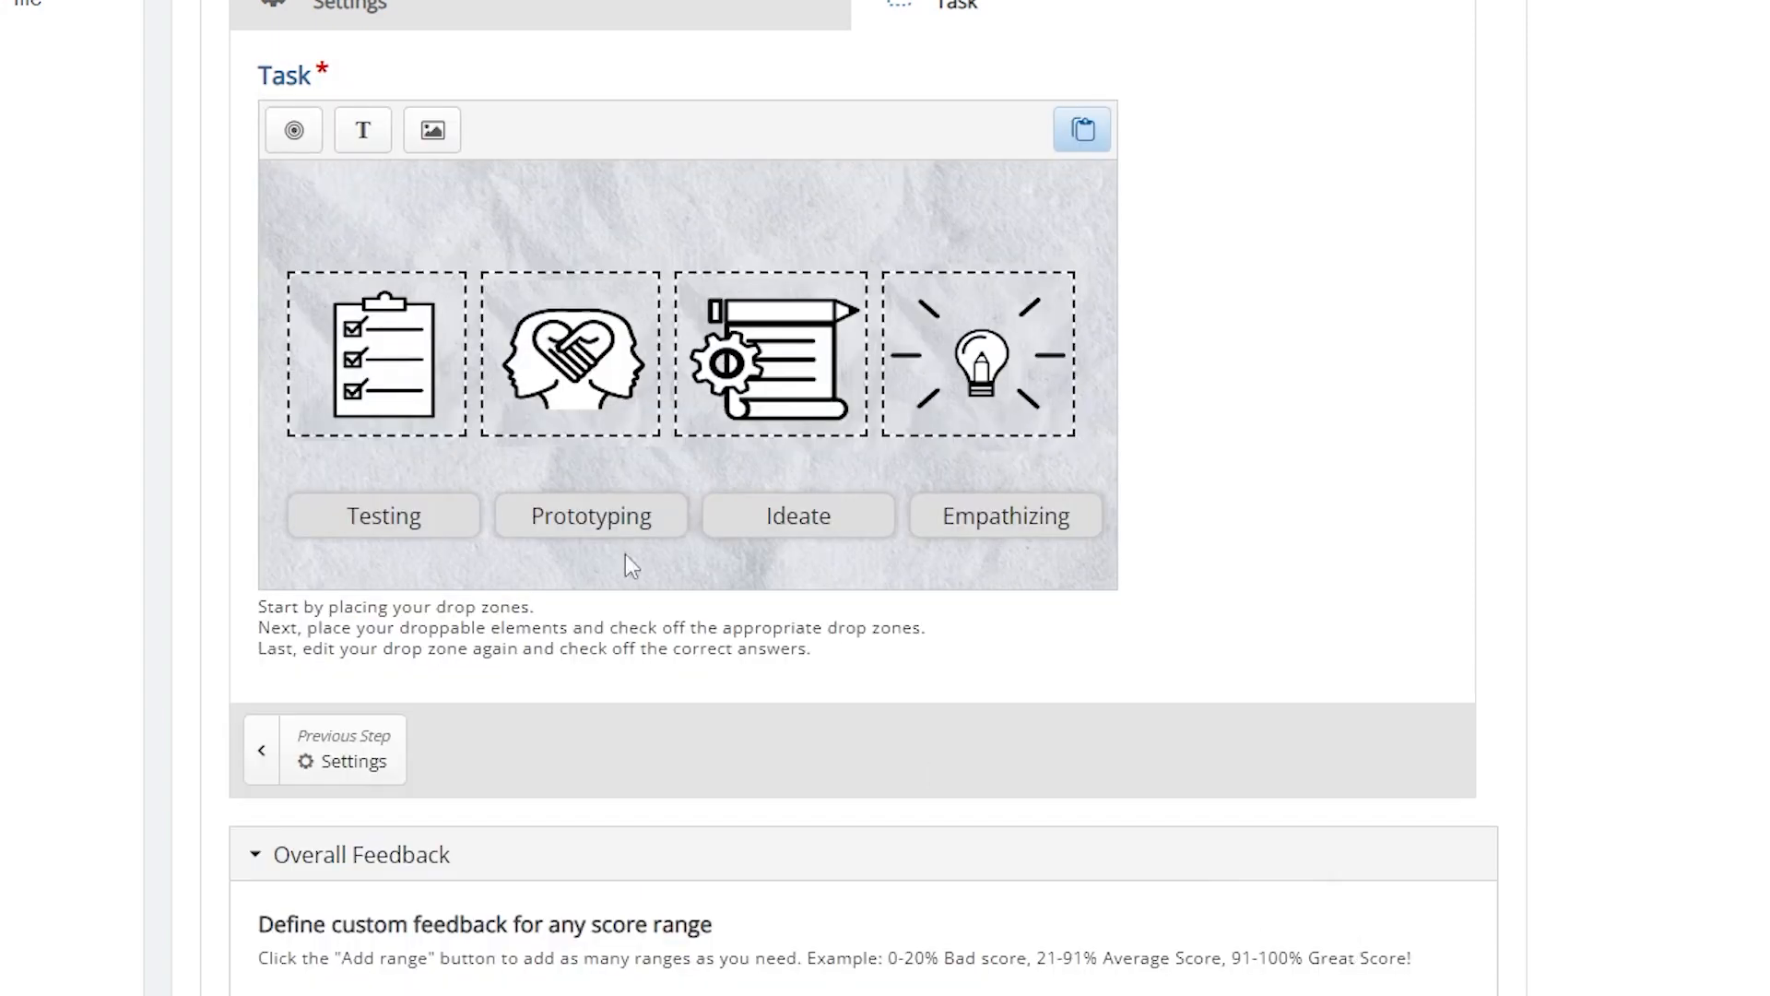
Step: Set the text Empathizing as the correct element for the two-heads drop zone
left_click(567, 378)
left_click(553, 225)
left_click(301, 491)
left_click(1392, 945)
Step: Set the text Prototyping as the correct element for the pencil-and-scroll drop zone
left_click(728, 359)
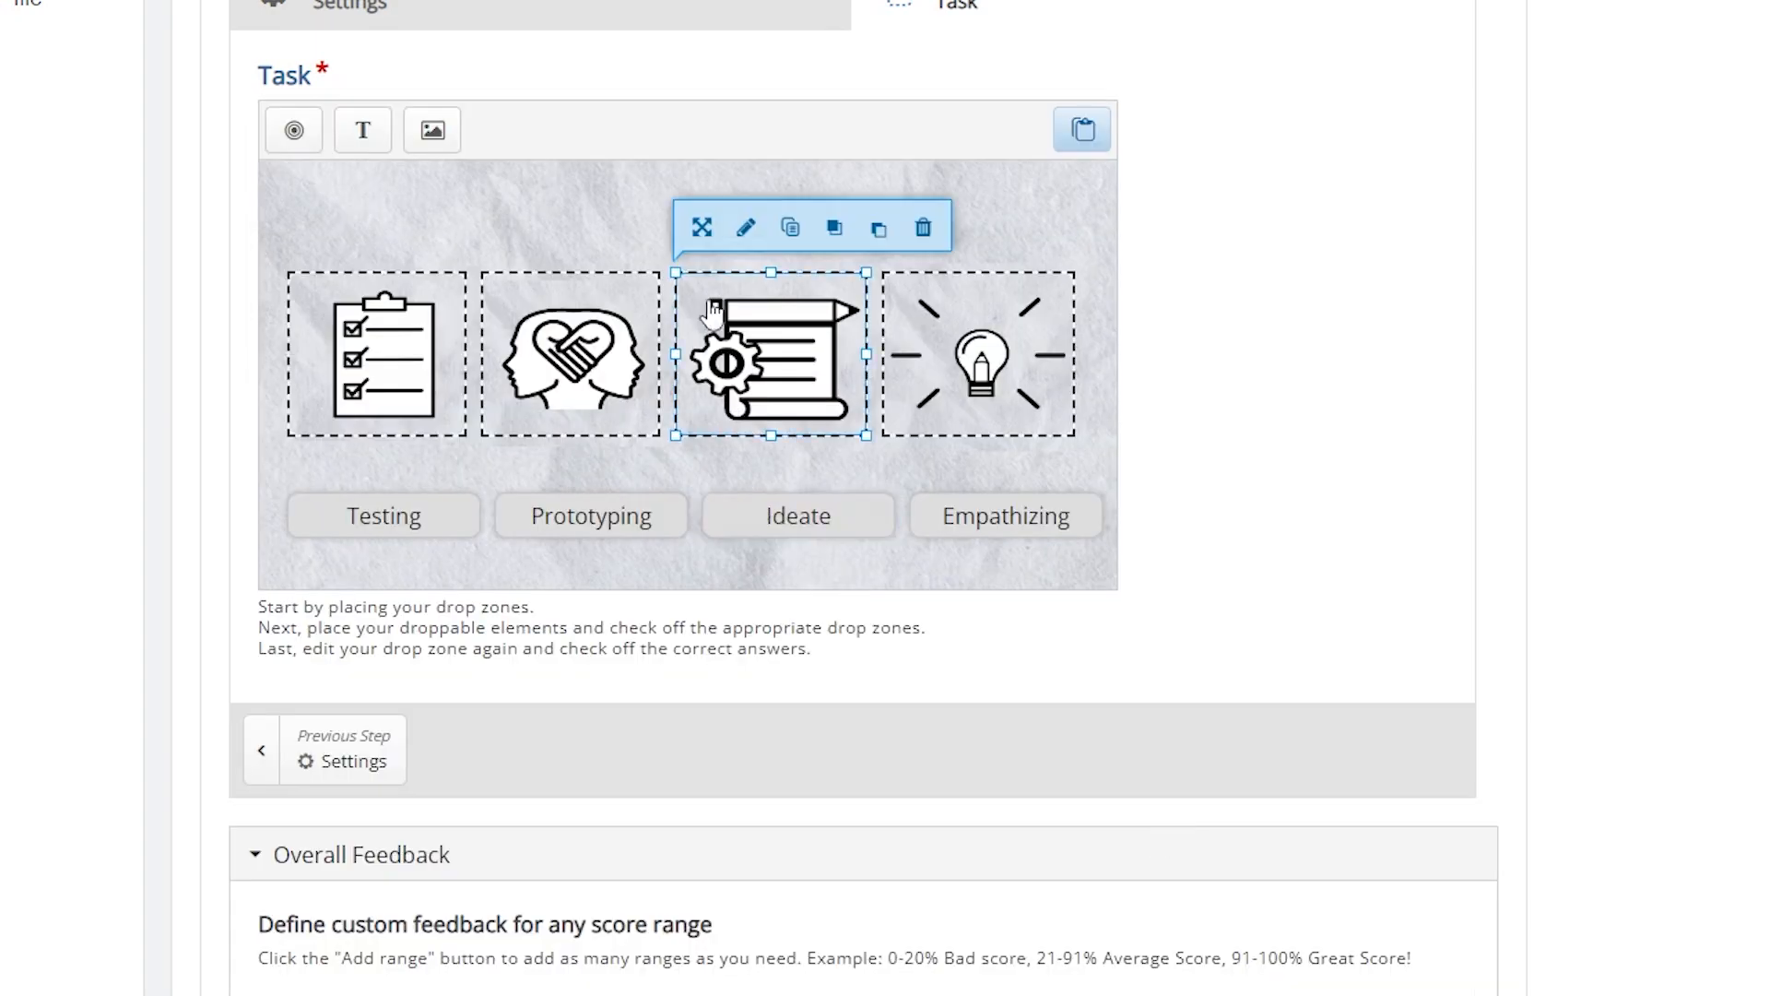
left_click(743, 226)
left_click(301, 421)
left_click(1380, 940)
Step: Set the text Ideate as the correct element for the light bulb drop zone
left_click(630, 227)
left_click(301, 456)
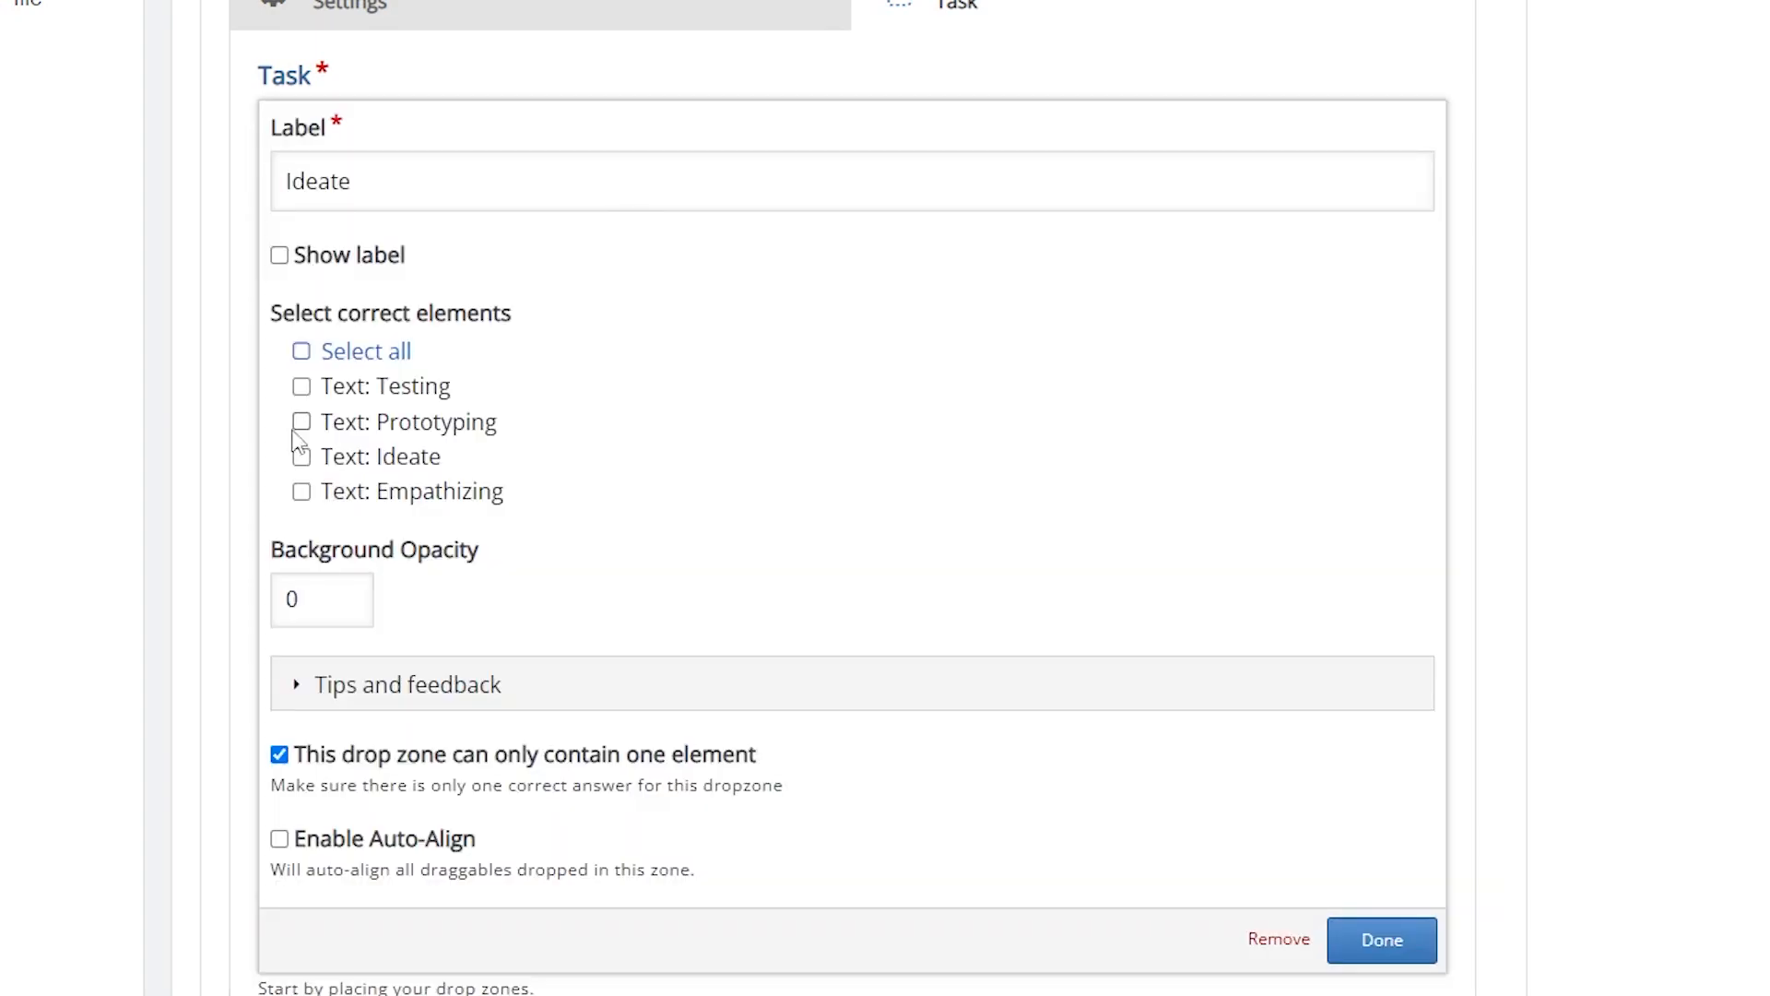
left_click(1380, 940)
Step: Finish the Drag and Drop interaction and reposition its FASTLearn Quiz button on the video frame
scroll(1180, 594, "down", 5)
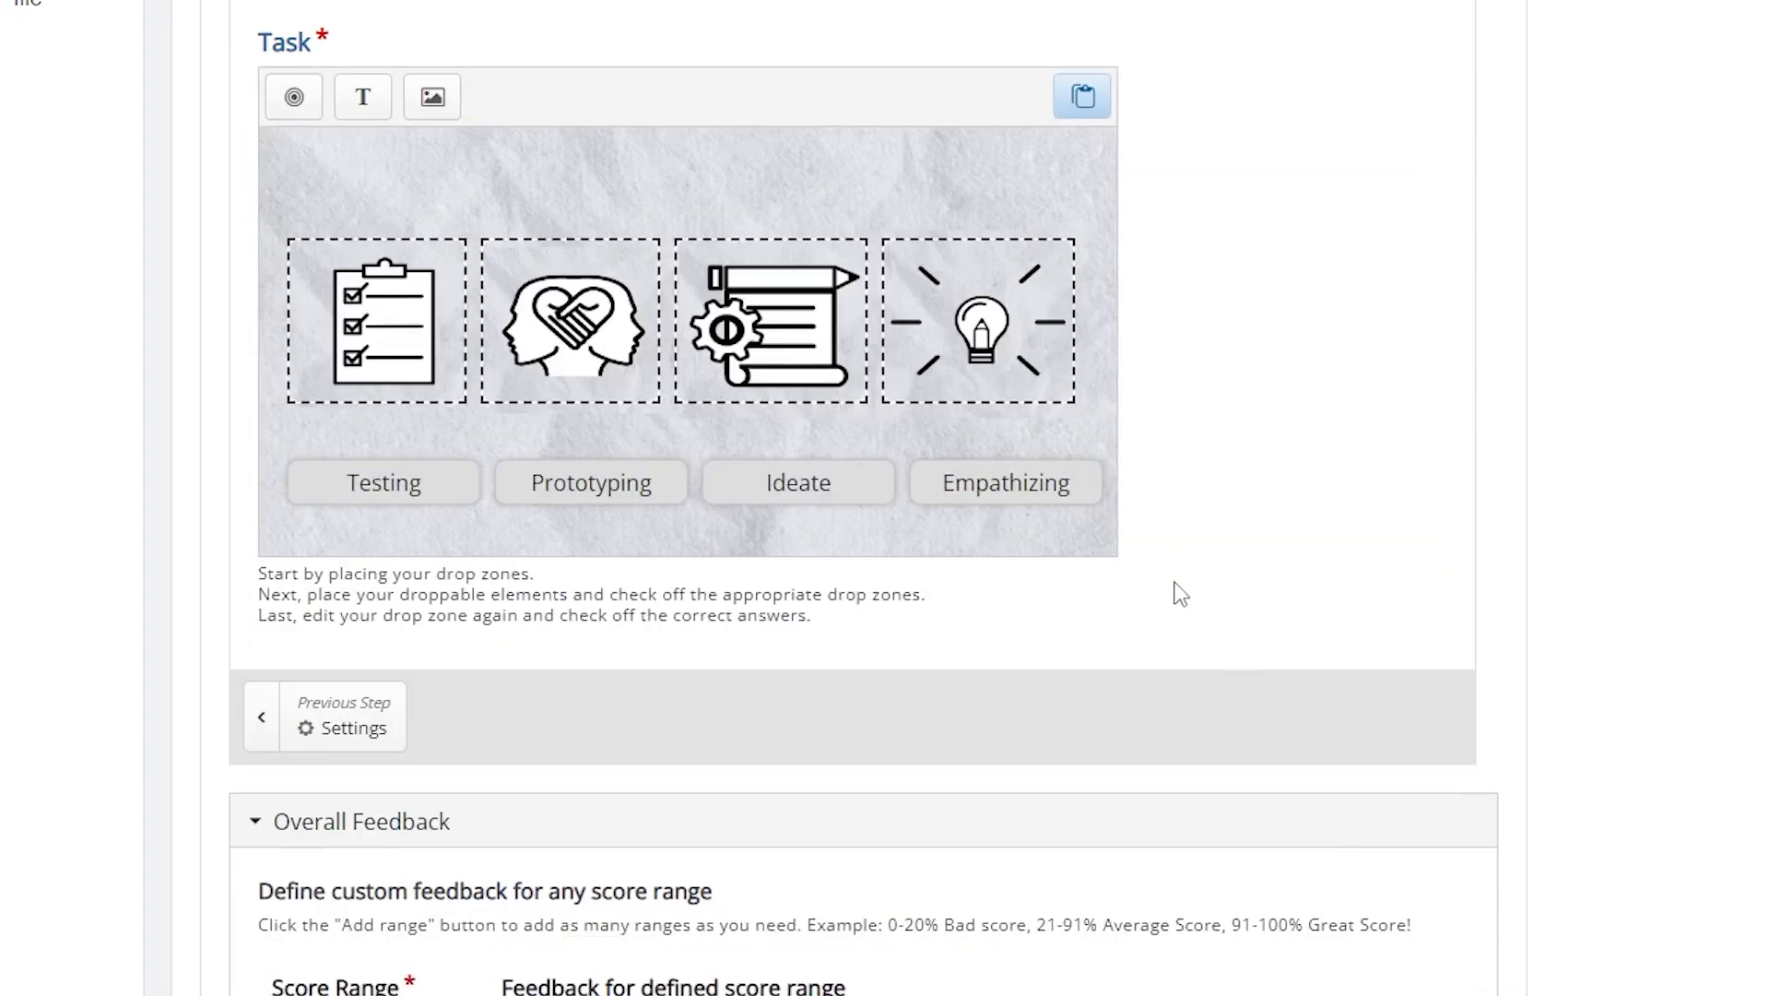
left_click(247, 910)
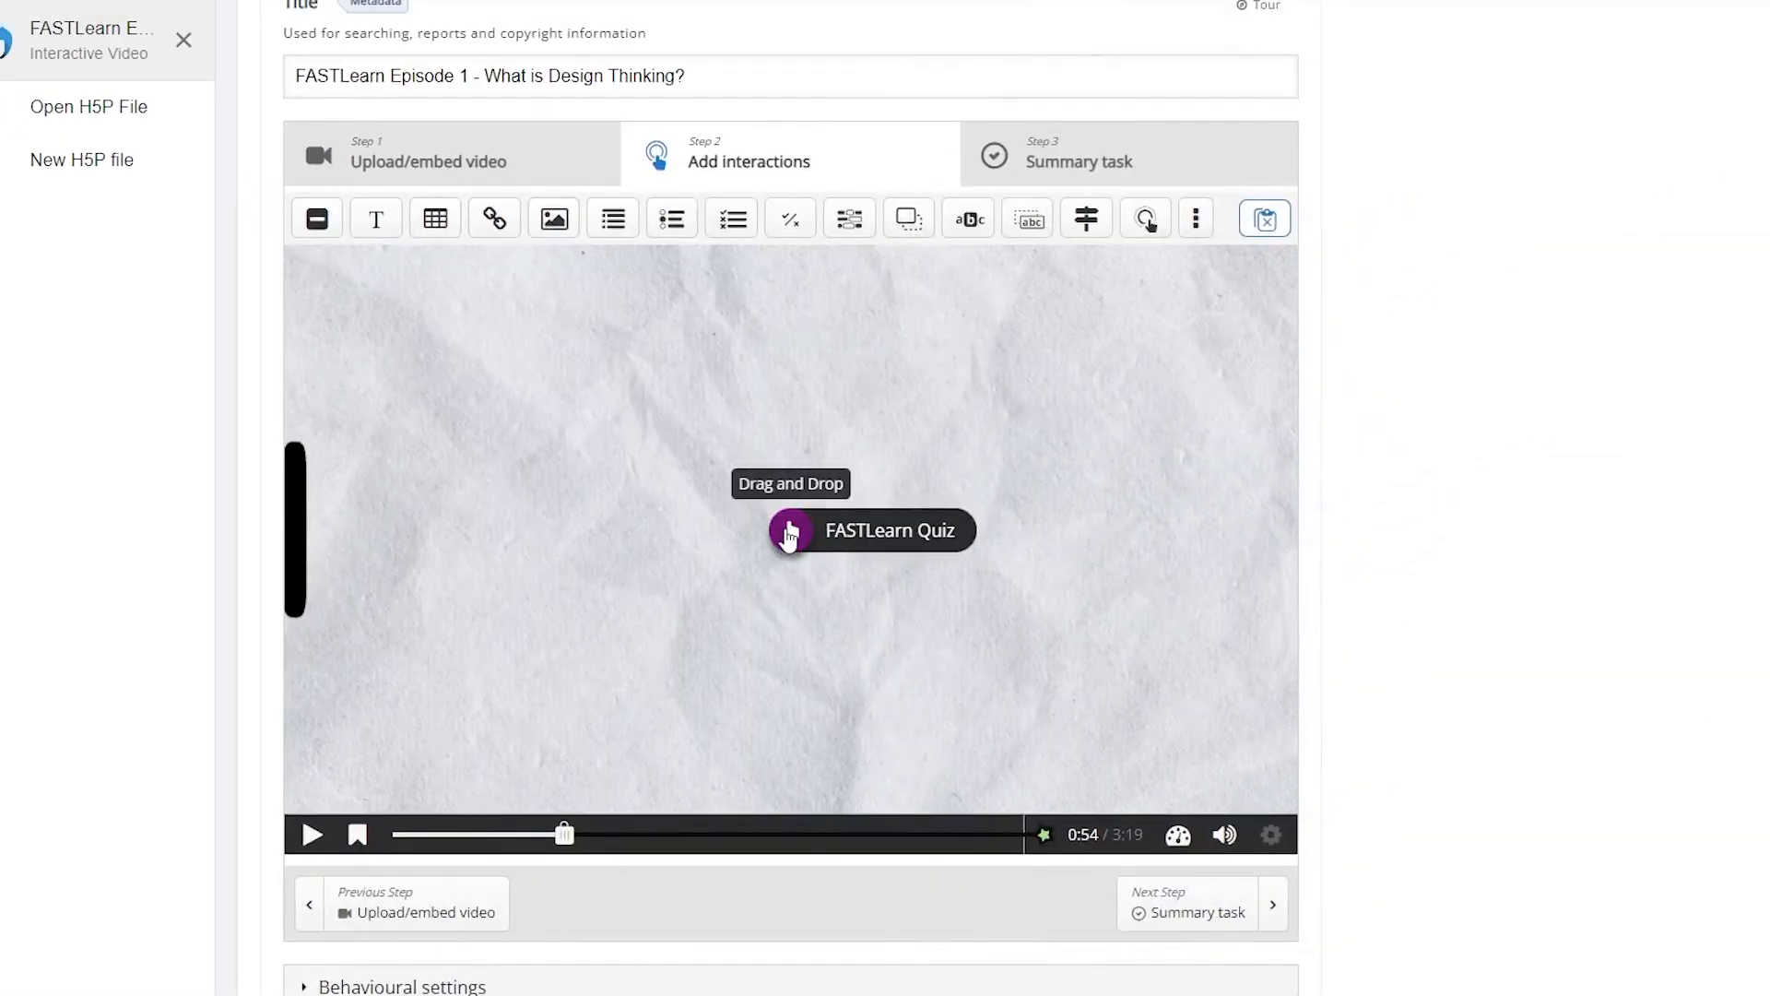
left_click_drag(790, 530, 694, 398)
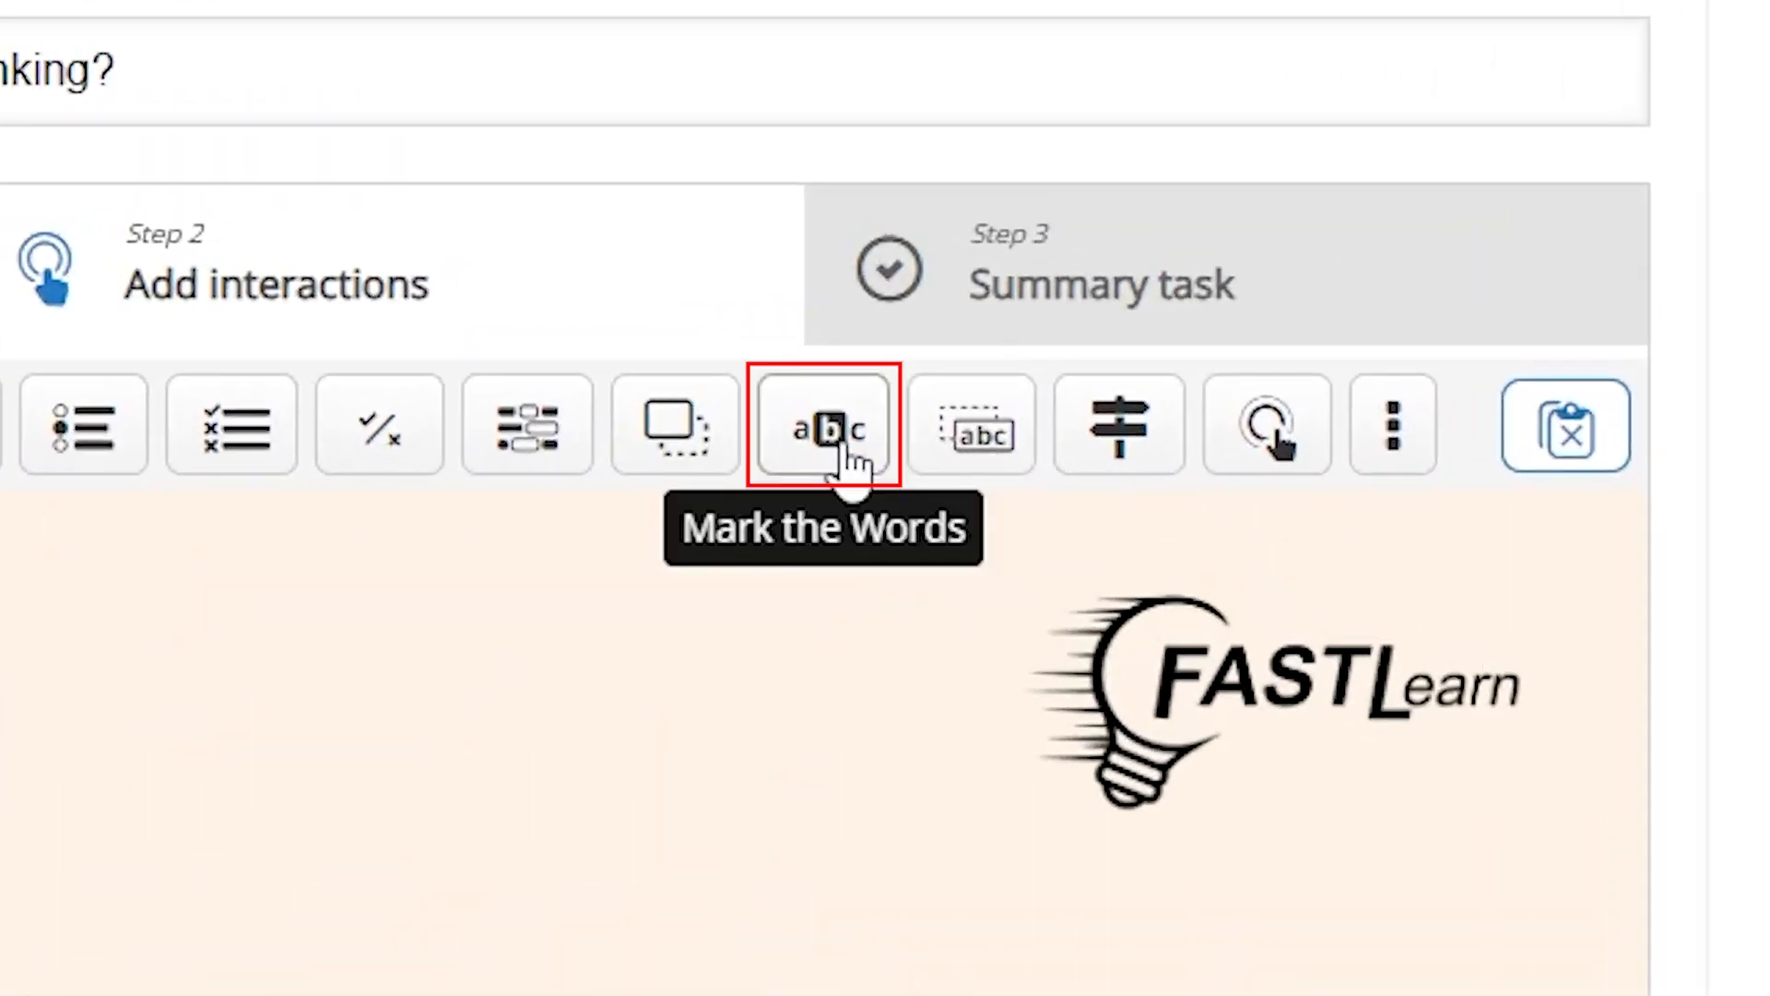
Step: Add a Mark the Words interaction with a display time from 0:54.2 to 1:04.2
left_click(846, 458)
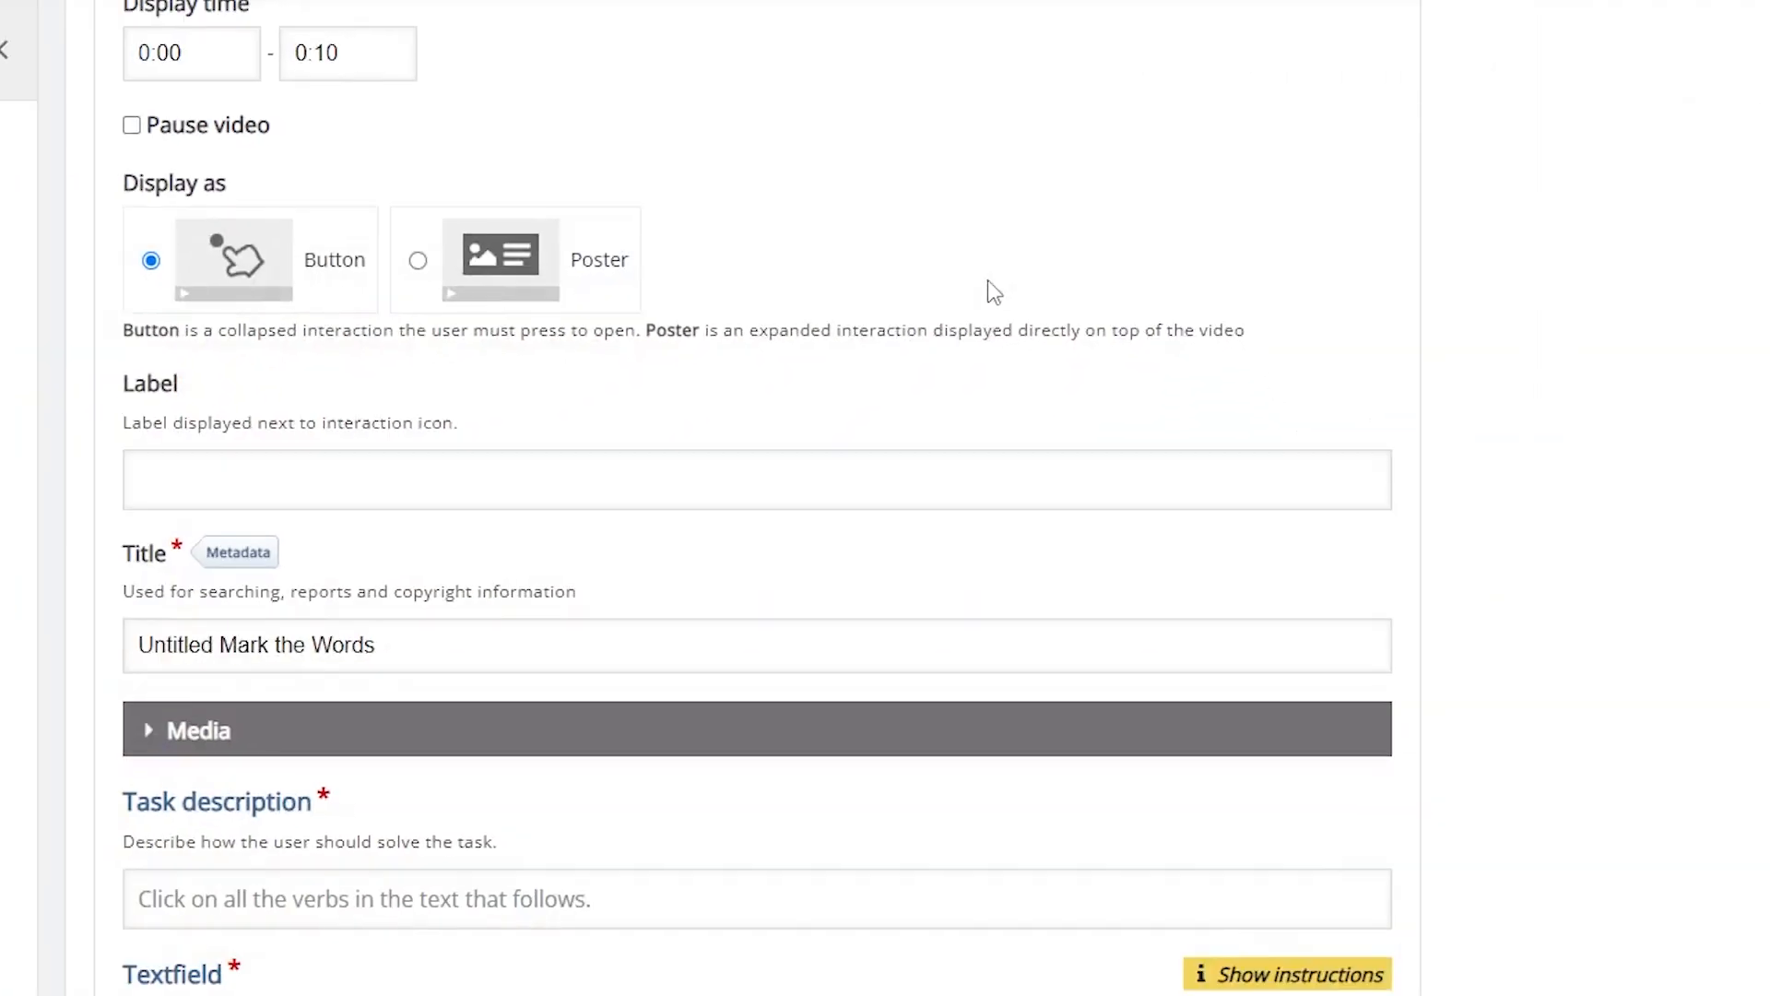
scroll(987, 279, "up", 3)
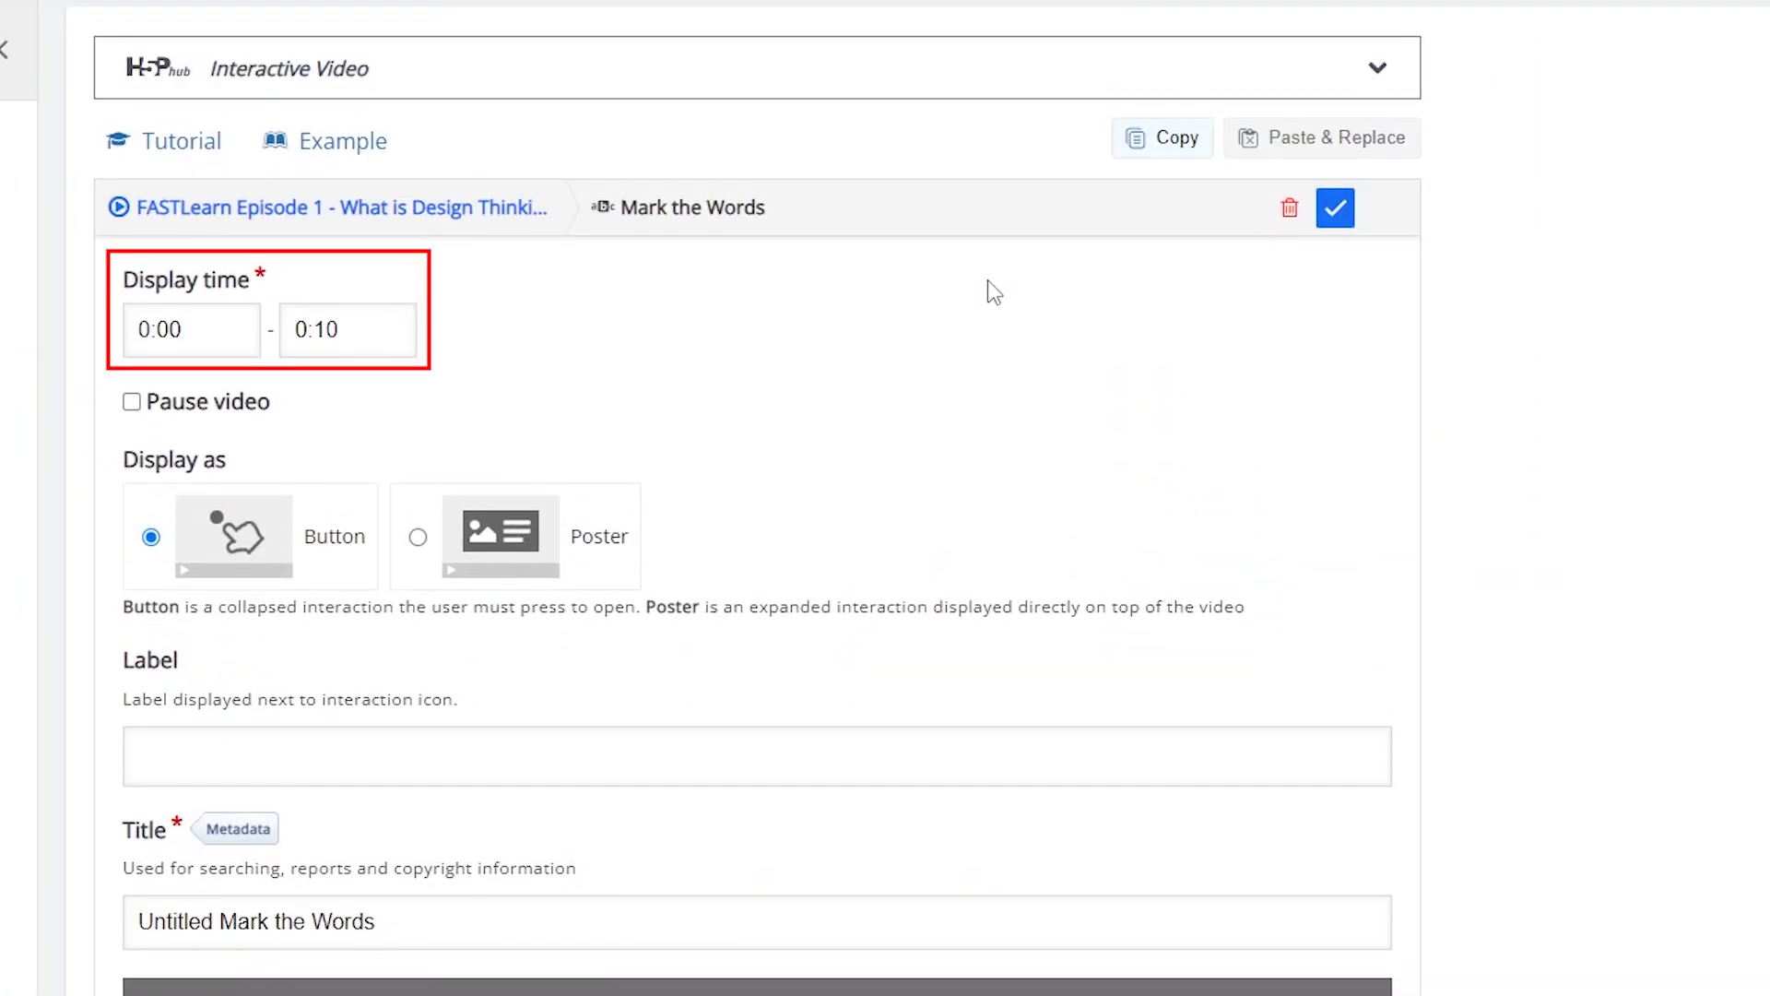
key("BackSpace")
type("54.2")
triple_click(355, 323)
type("1:04.2")
Step: Label the Mark the Words interaction "FASTLearn Quiz" and title it "Quiz Time!!"
left_click(470, 756)
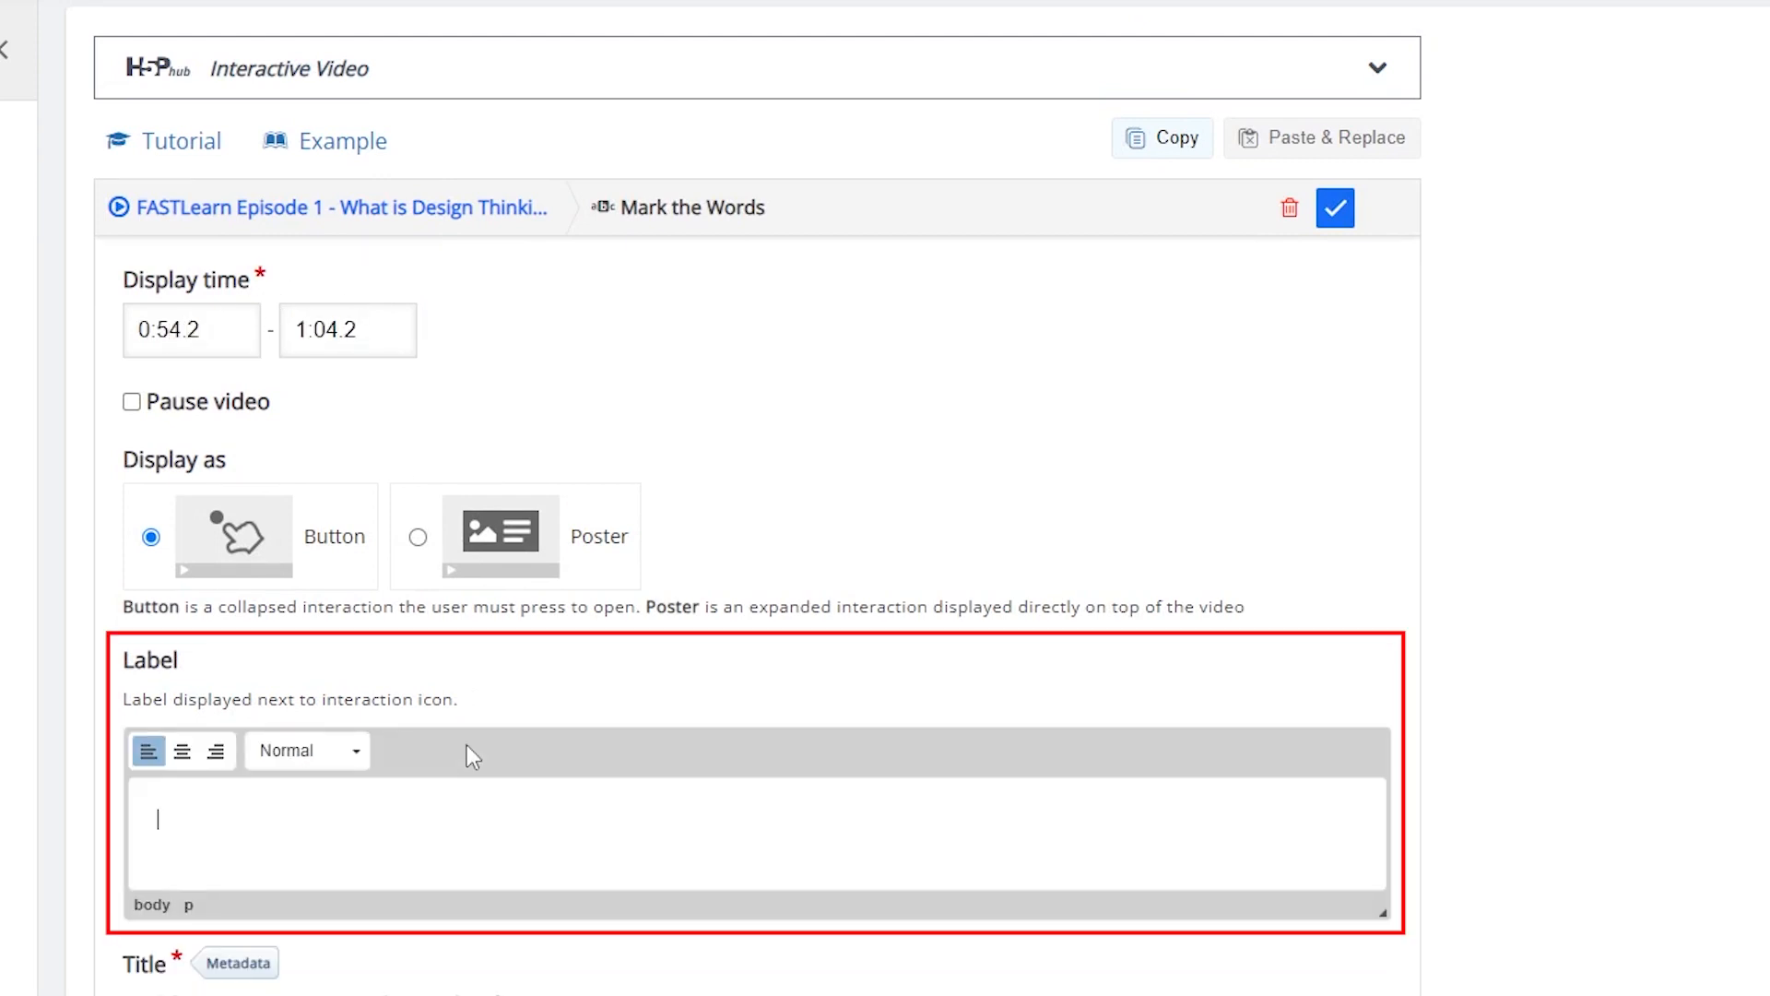
type("FASTLearn Quiz")
scroll(510, 770, "down", 3)
triple_click(510, 771)
key("BackSpace")
type("Quiz Time!!")
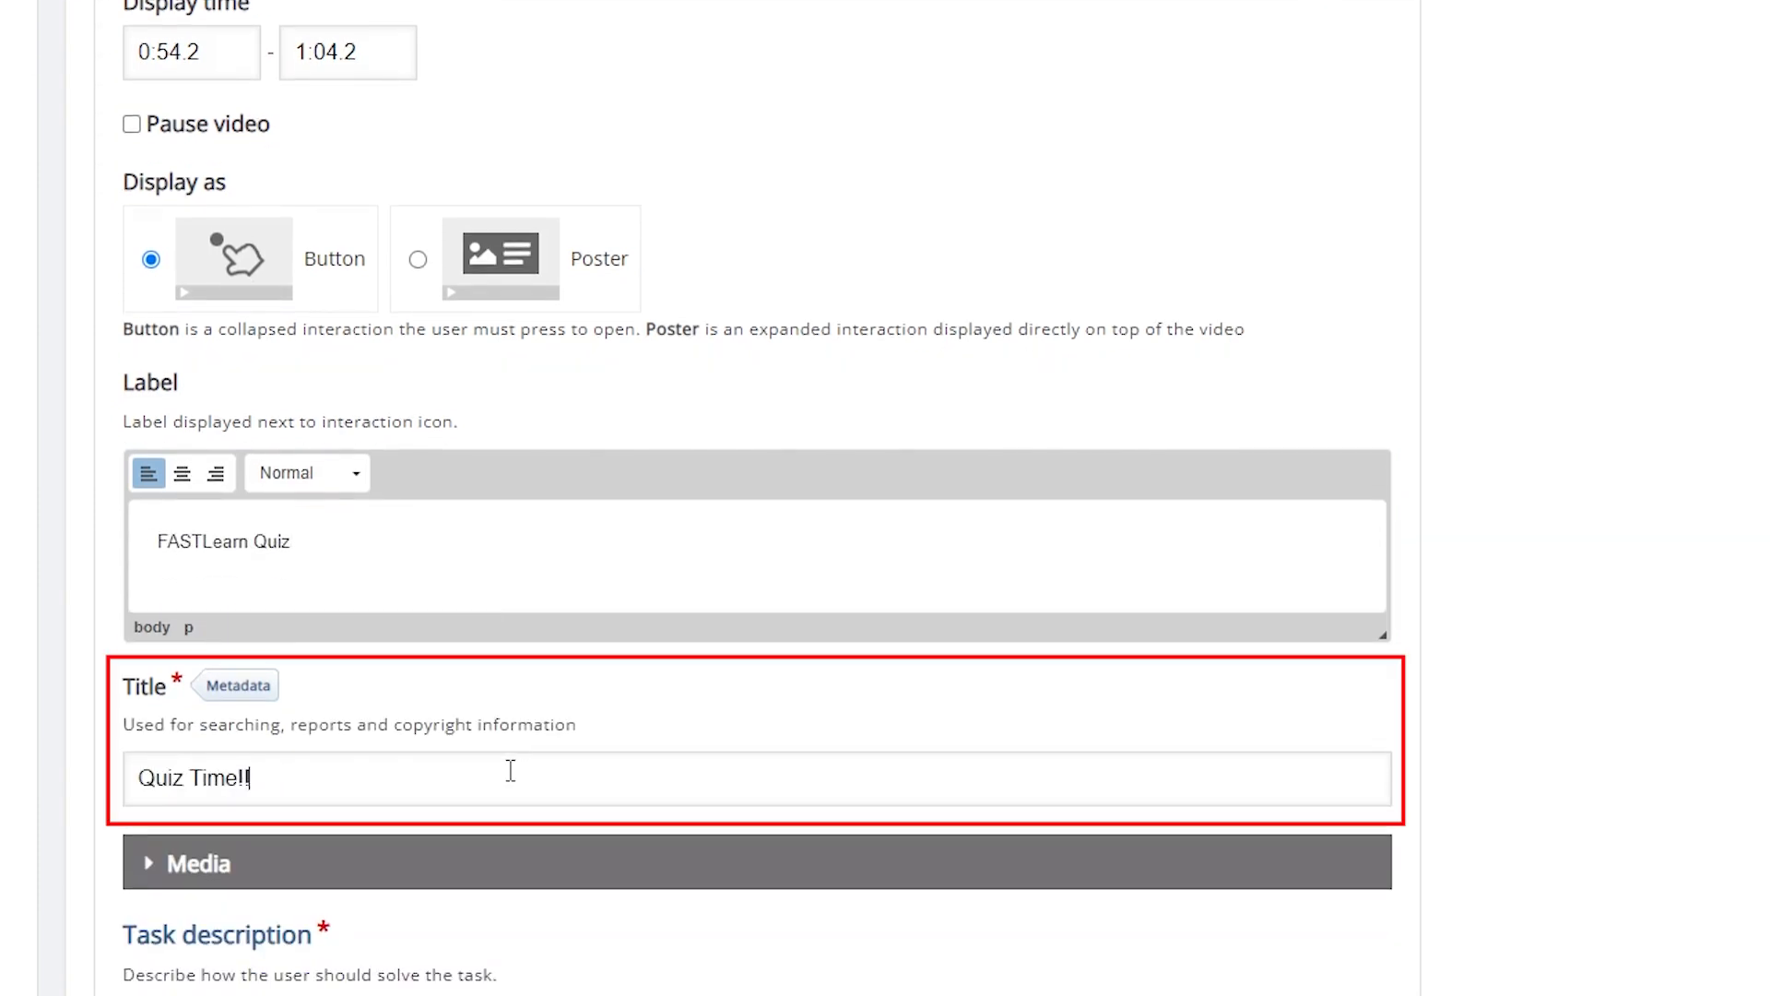
Step: Enter the Mark the Words task description "Choose the words that describe design thinking"
scroll(510, 770, "down", 8)
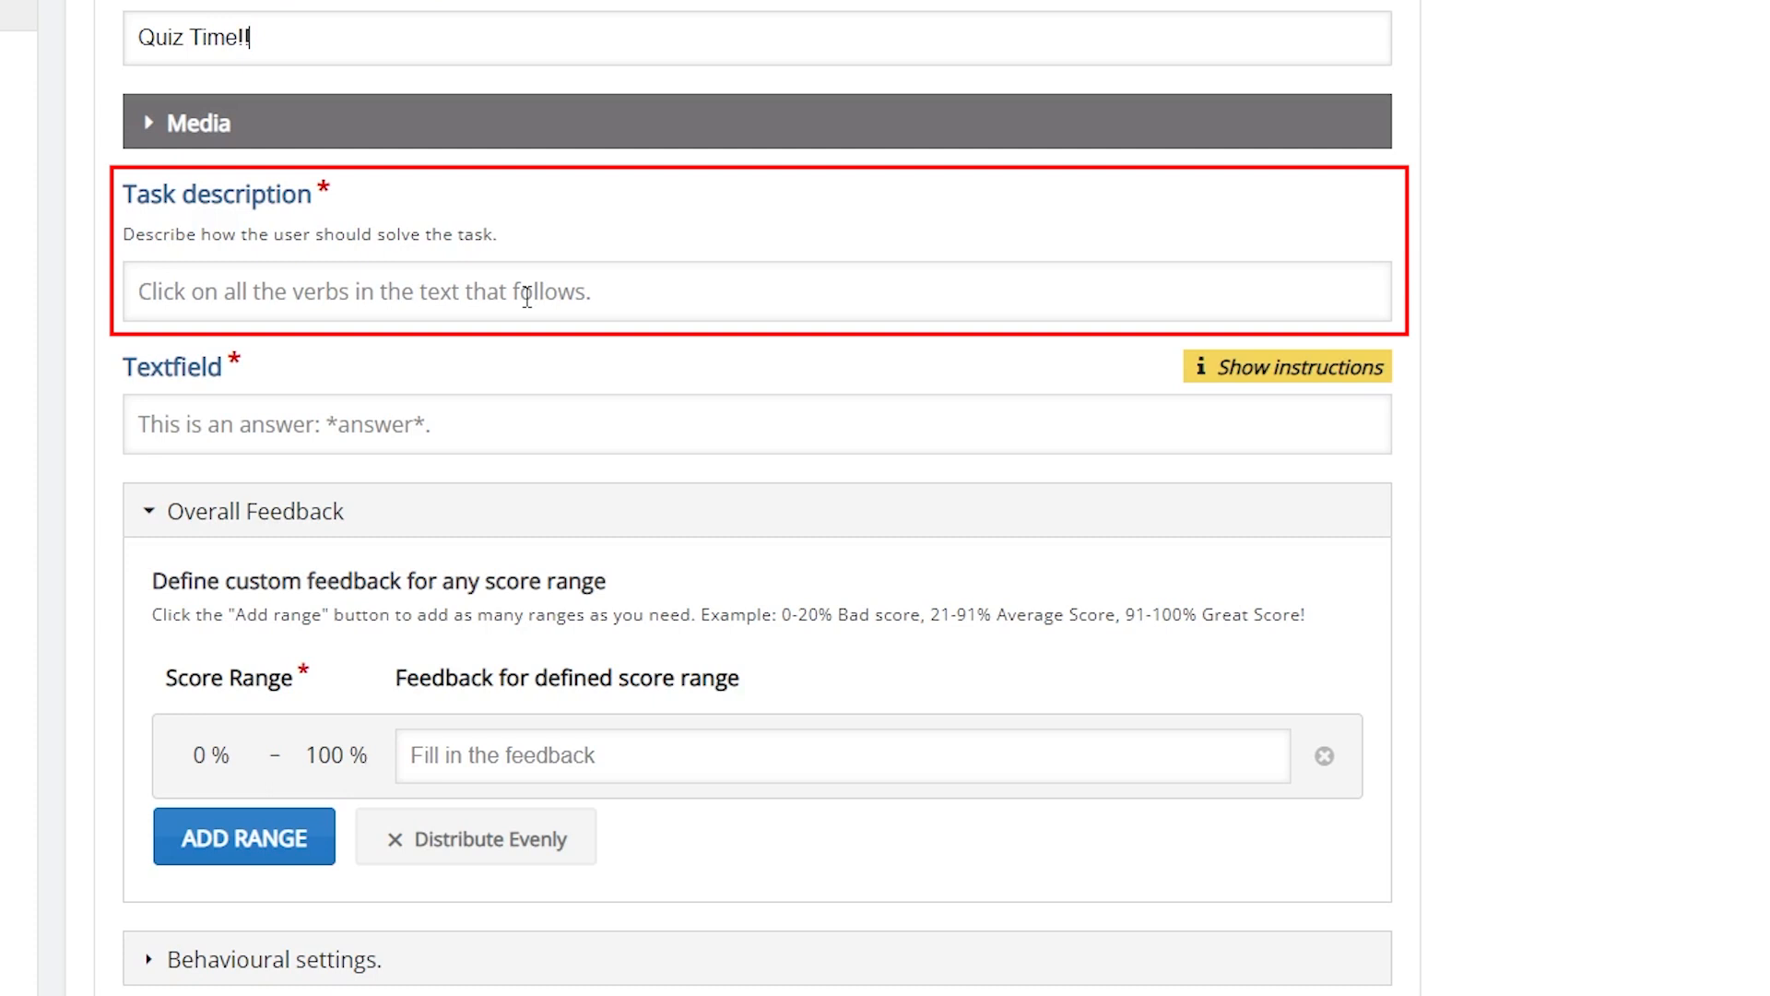
left_click(527, 296)
type("Ch")
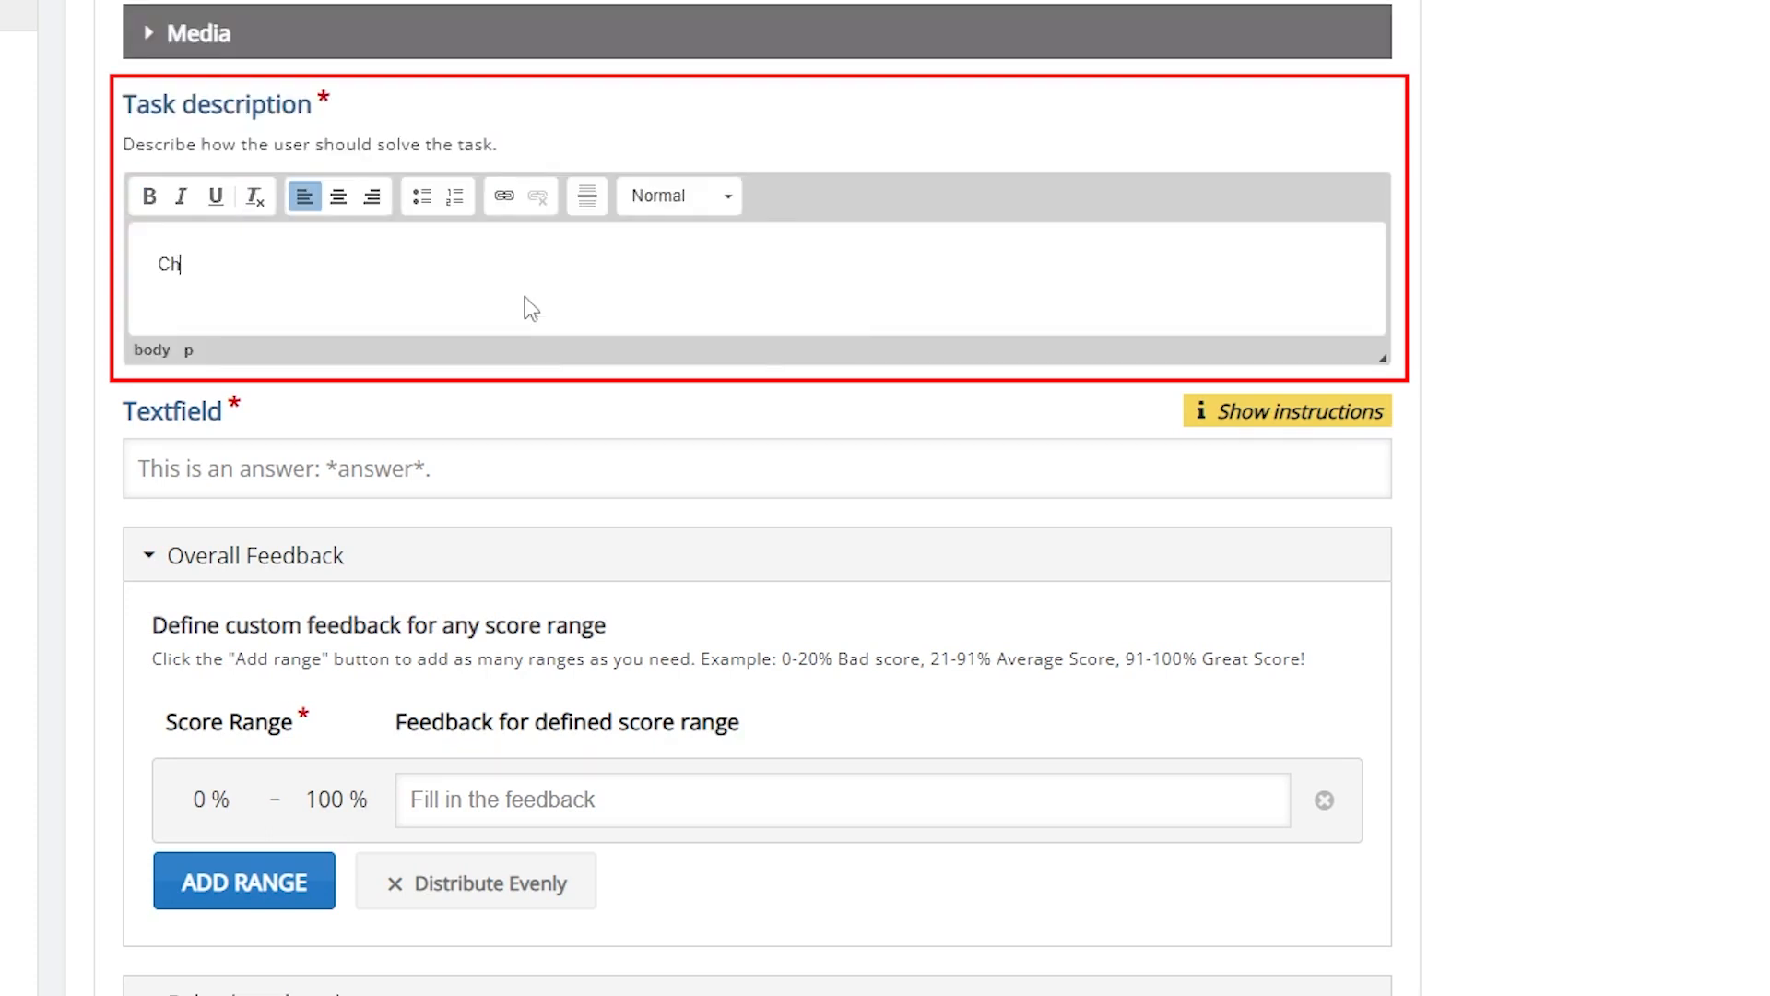
type("oose the words that describe design thinking")
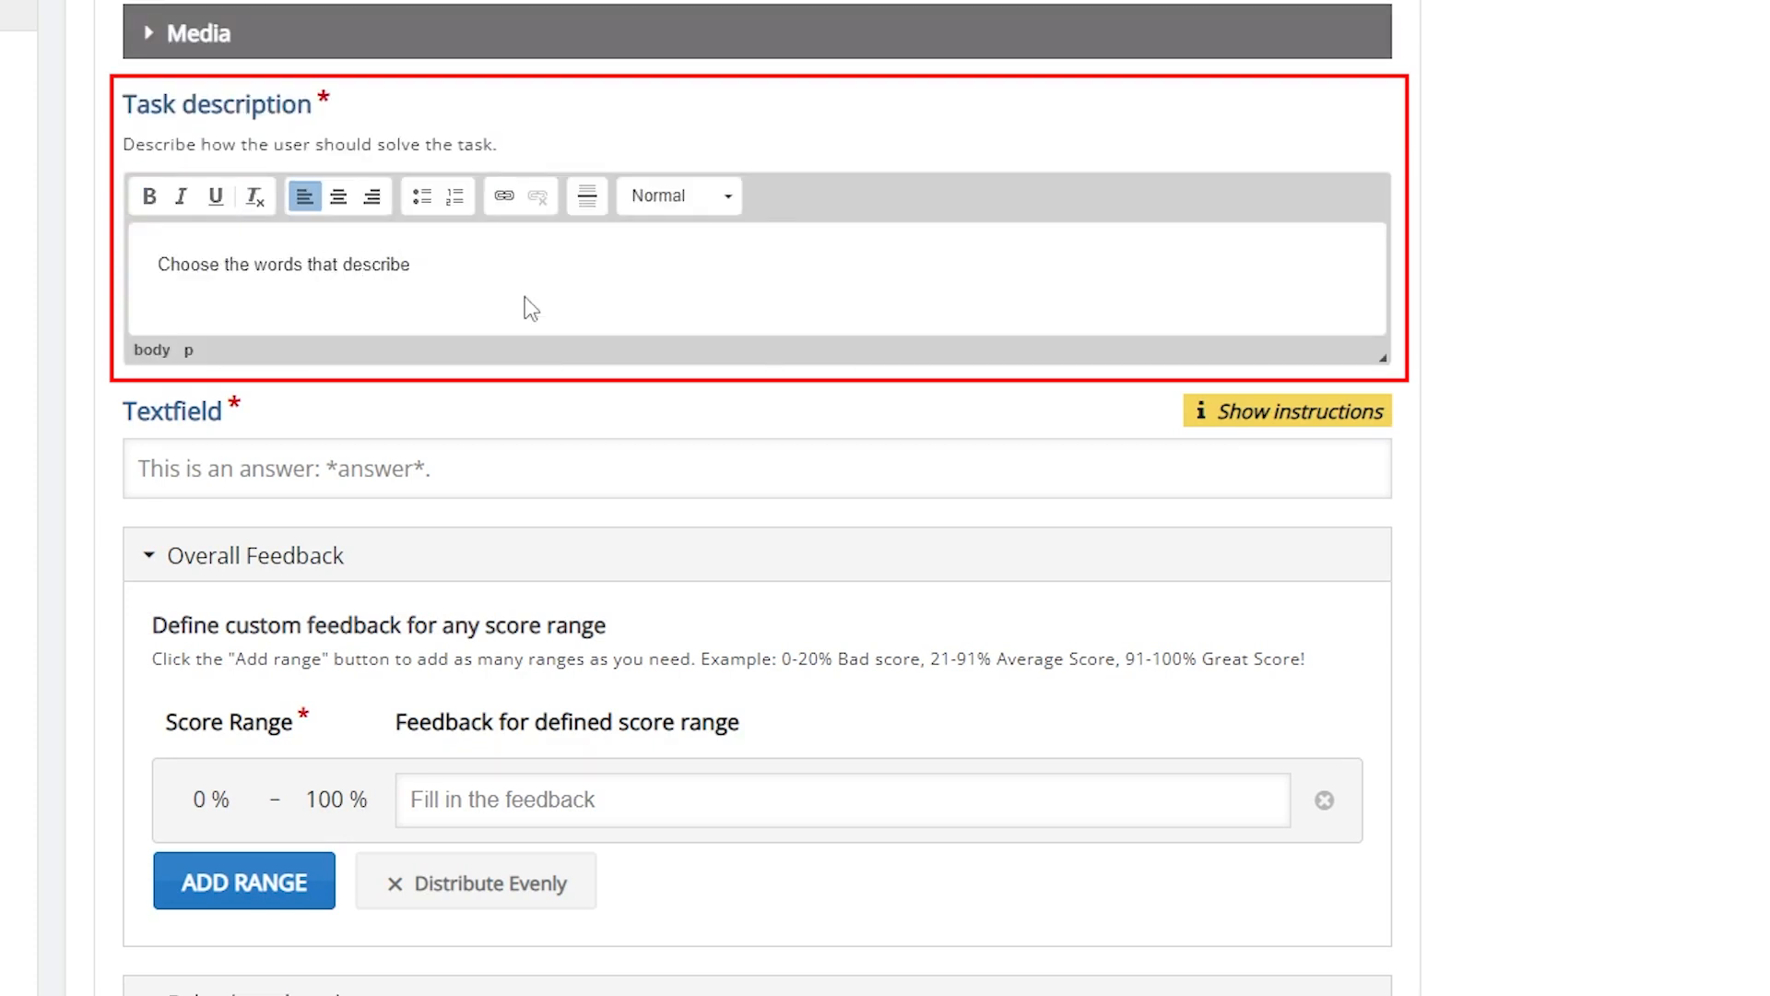
Step: Enter the Mark the Words sentence "Design thinking is *collaborative*, *iterative*, and constant", with asterisks around the correct words
left_click(563, 461)
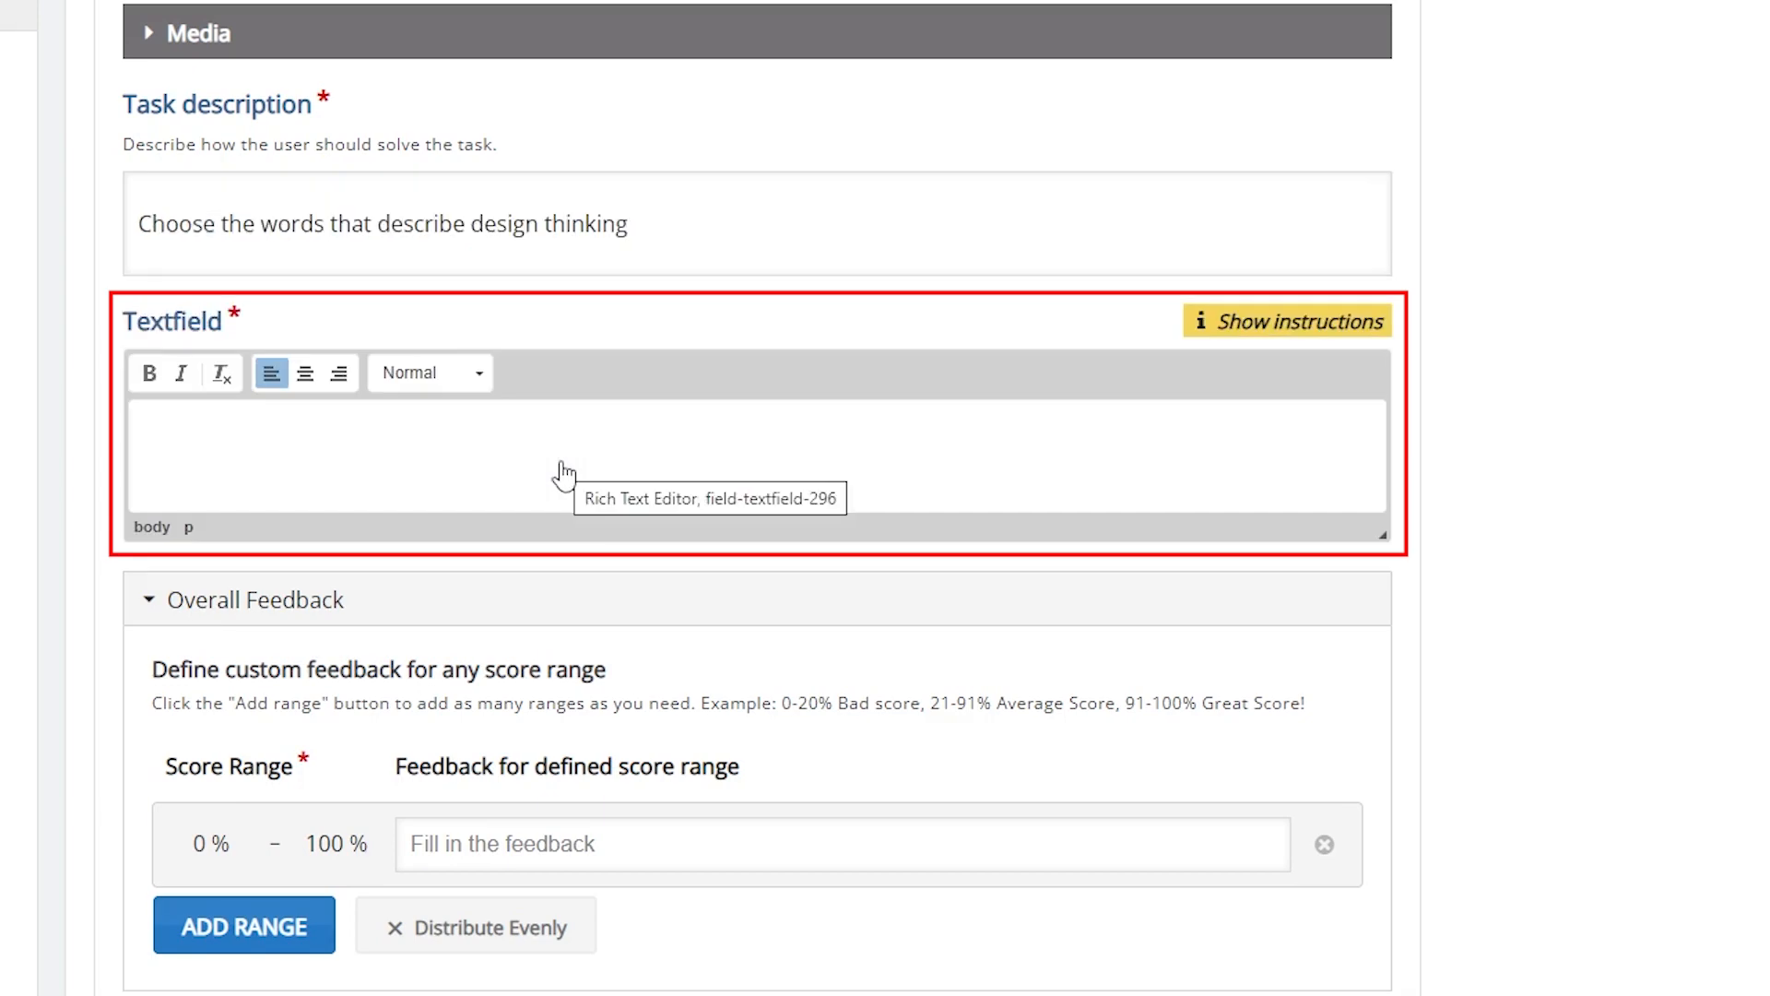
type("Design thinking is *collaborative*")
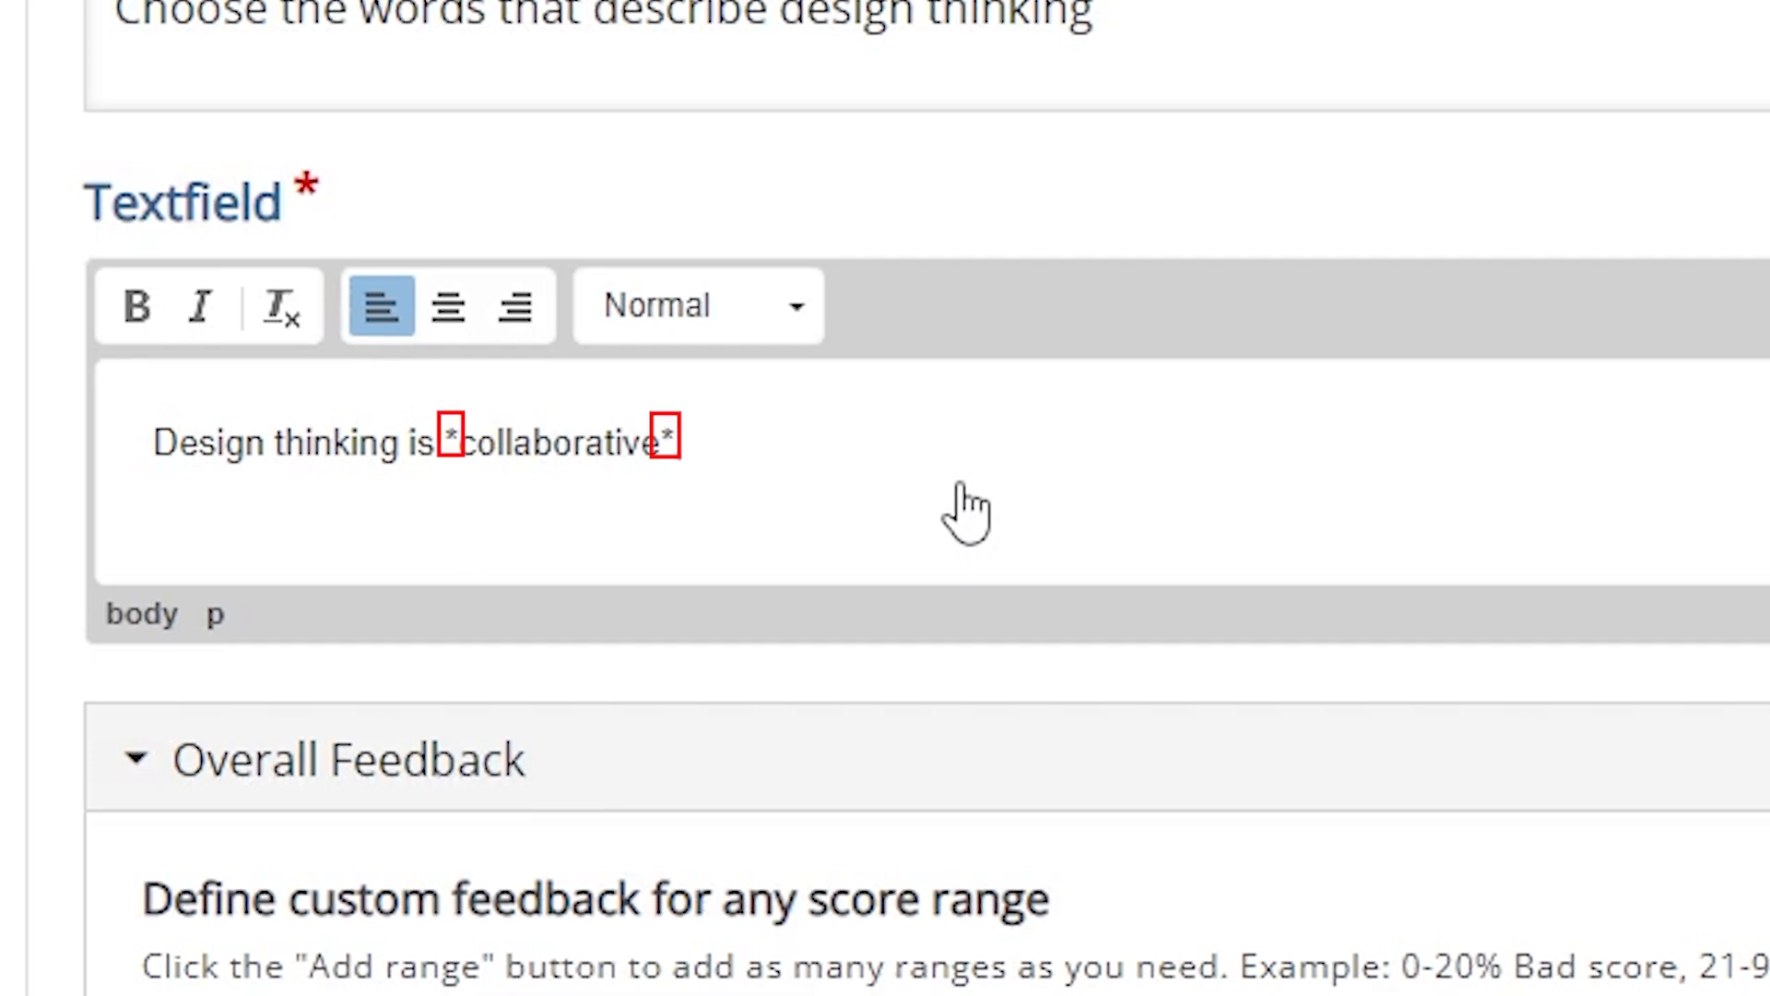
type(", *iterative*, and const")
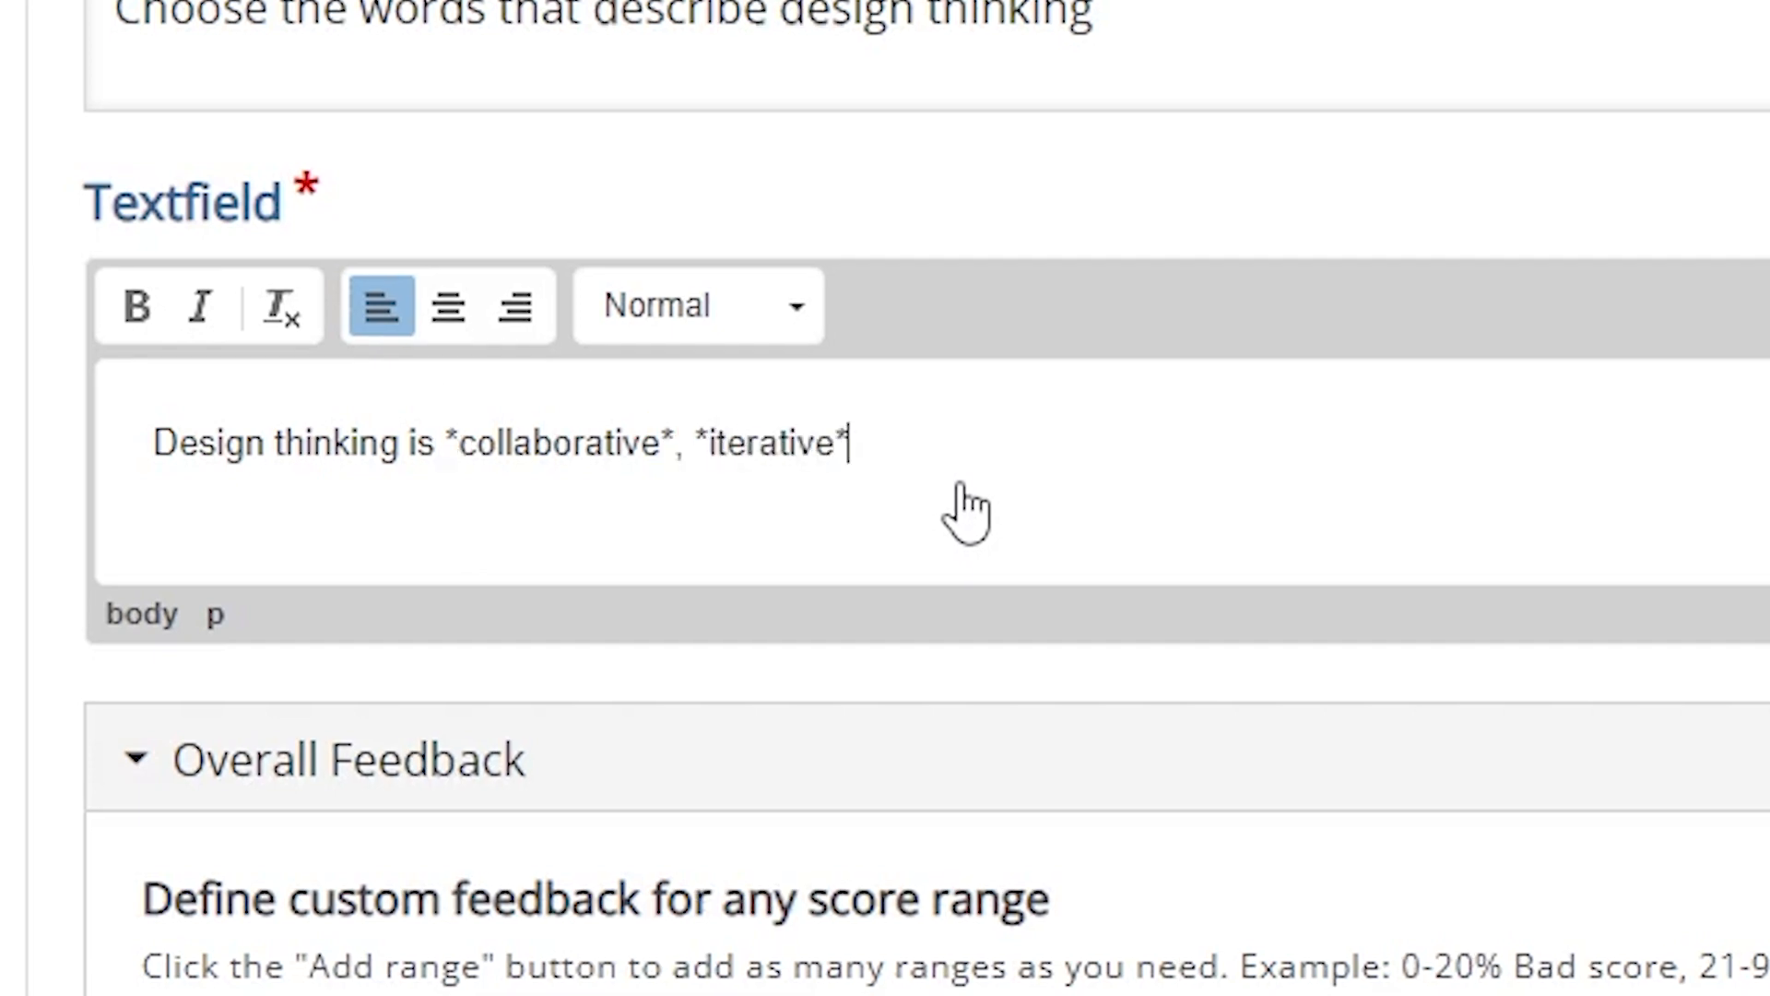
type("ant")
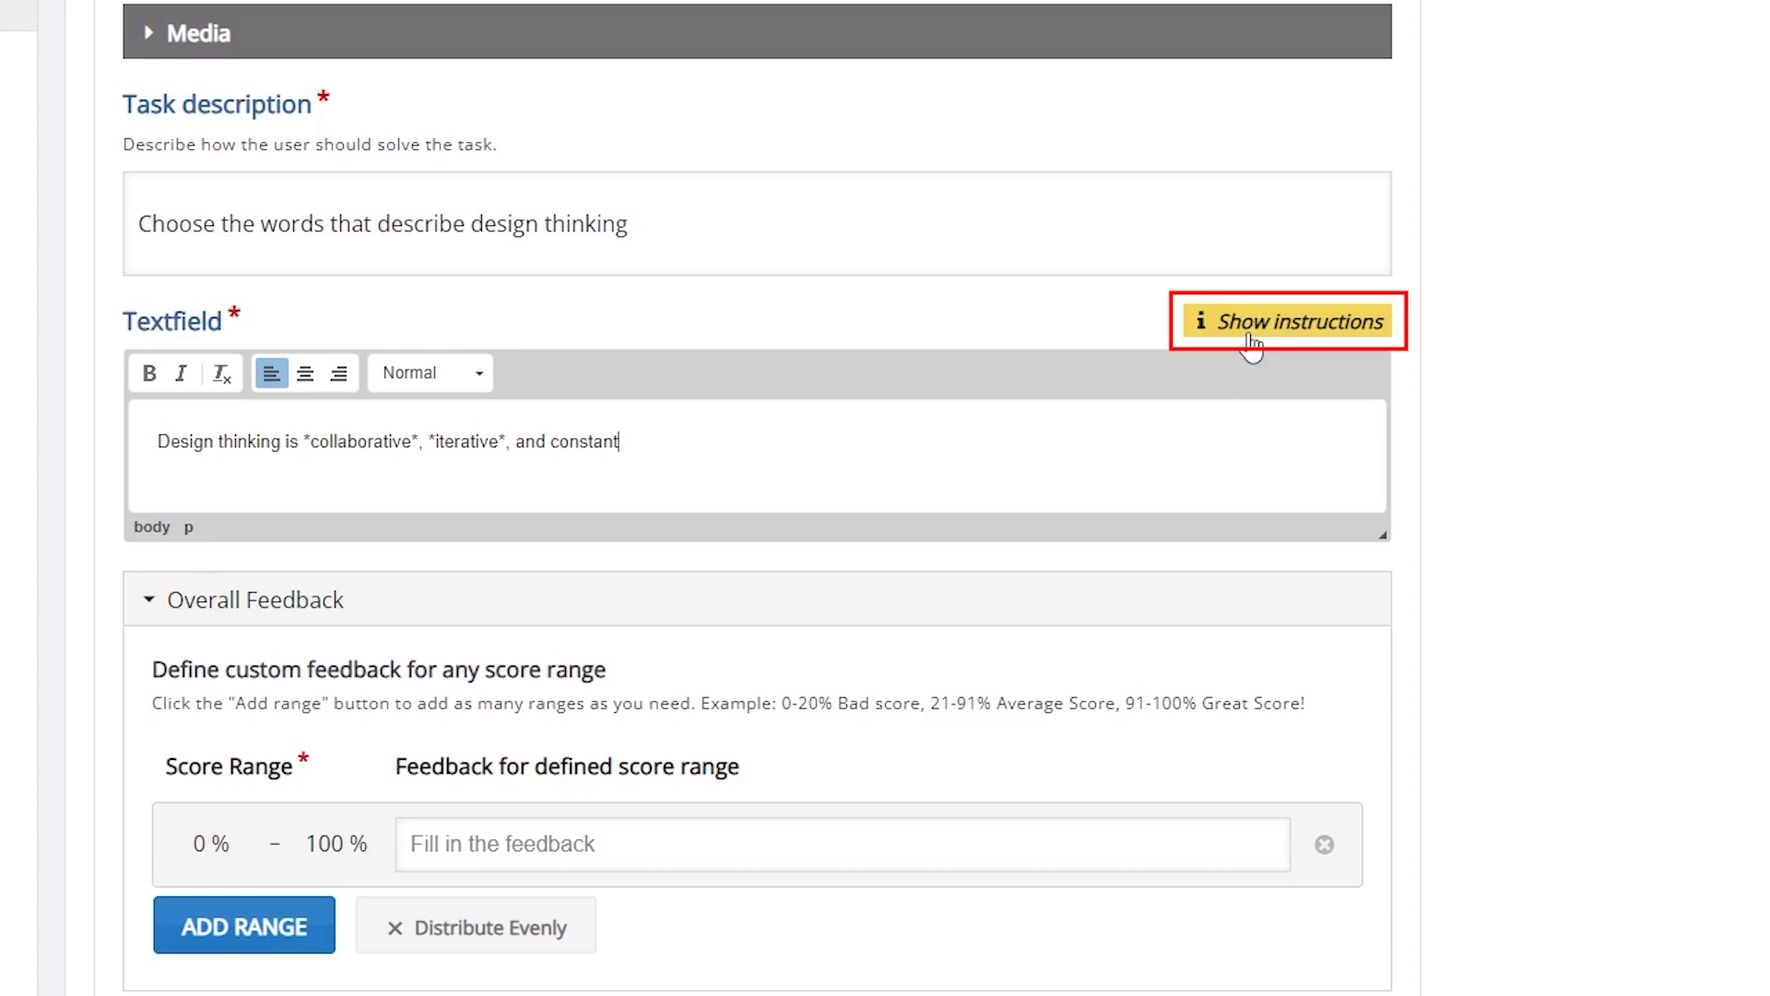
left_click(1249, 333)
left_click(1320, 382)
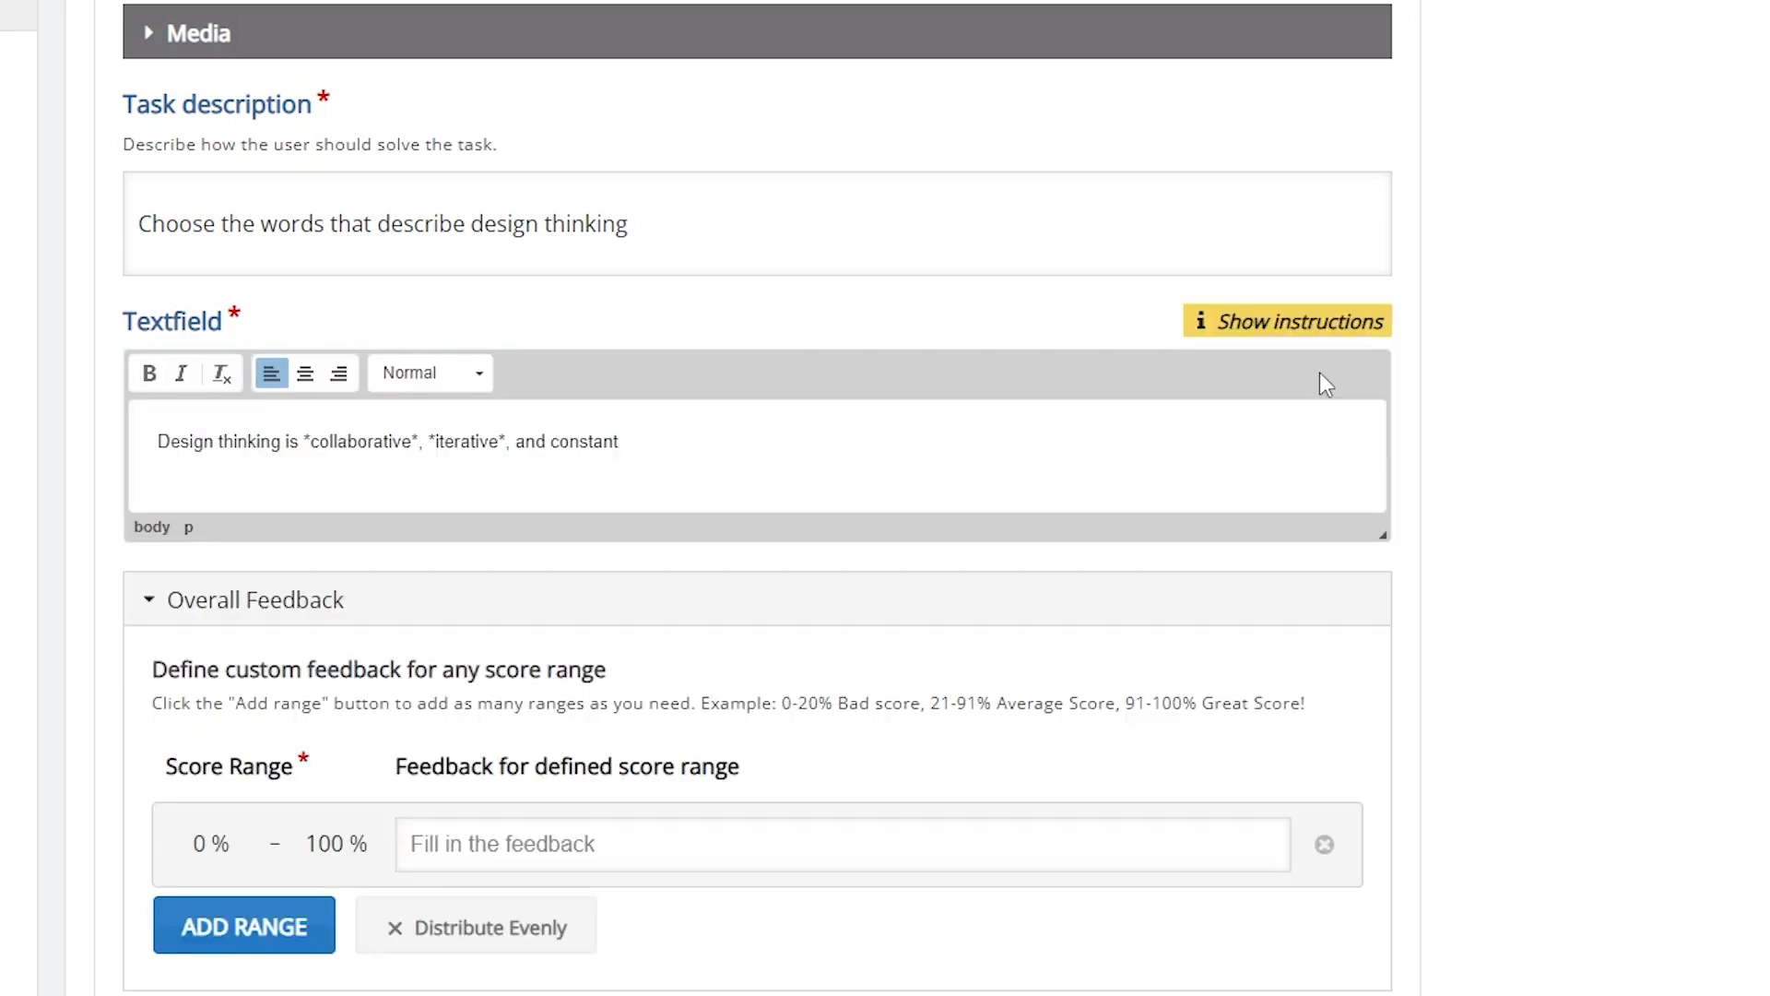
Step: Finish the Mark the Words interaction and move its FASTLearn Quiz button up and left of the video frame's centre
scroll(1319, 373, "down", 3)
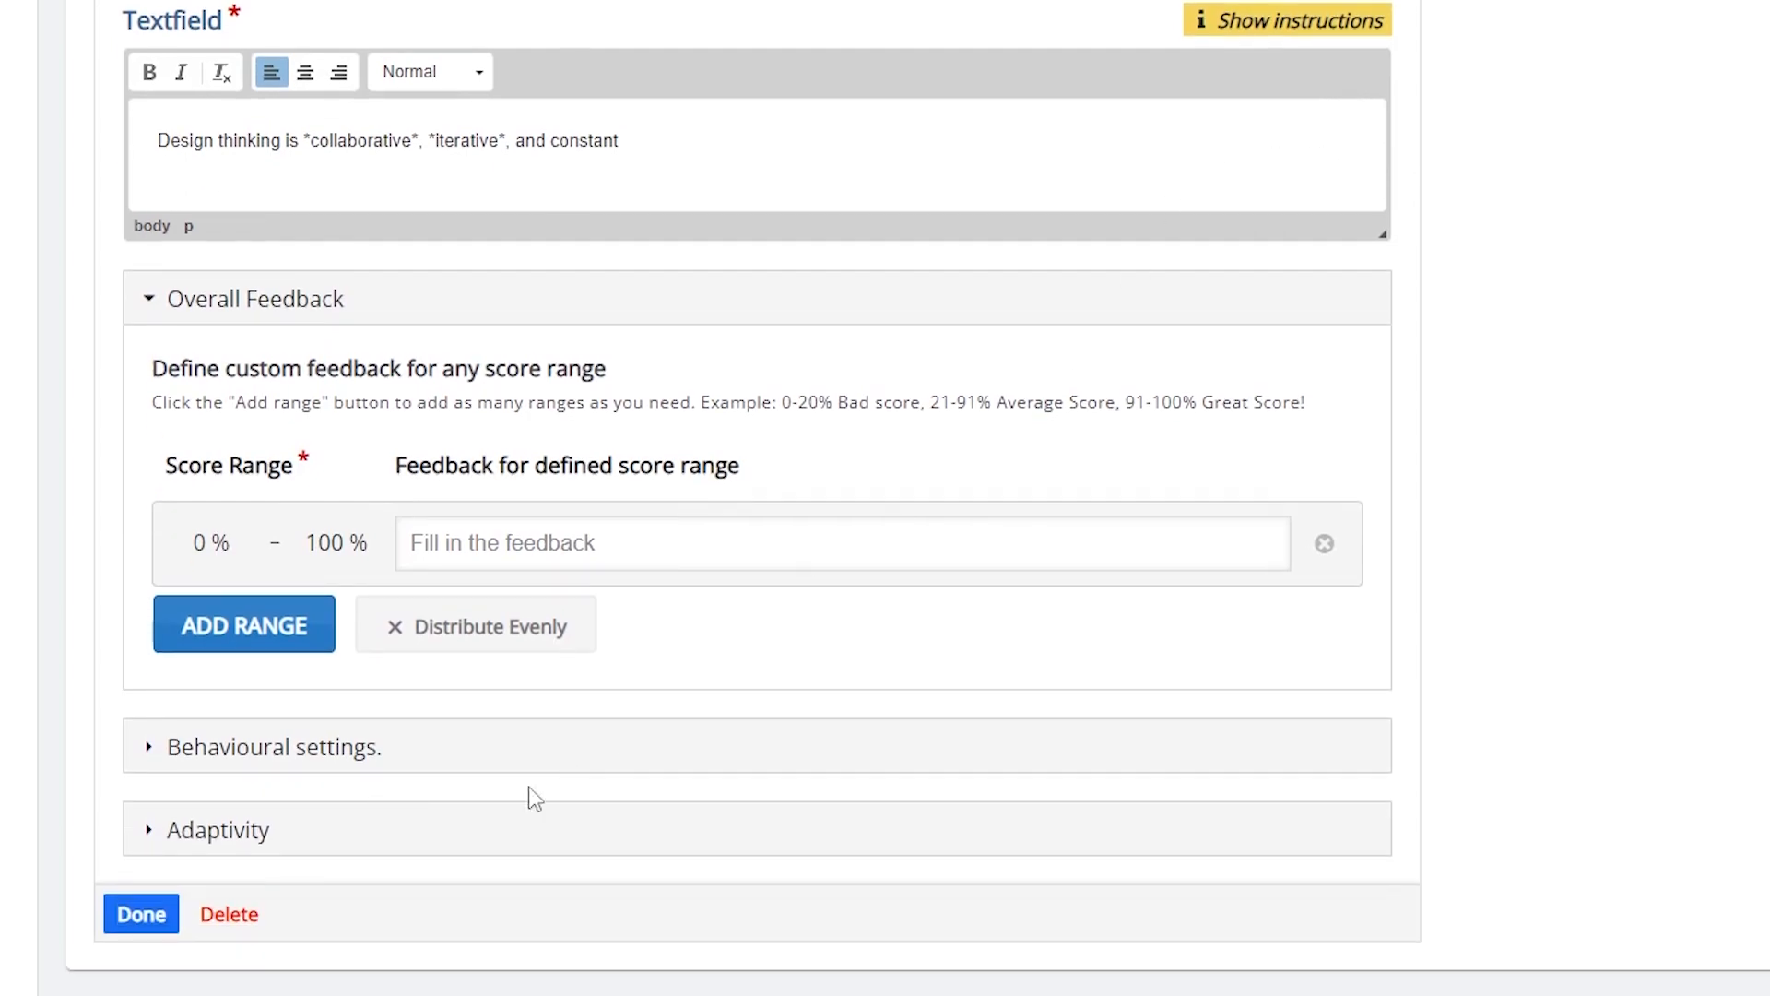
left_click(135, 926)
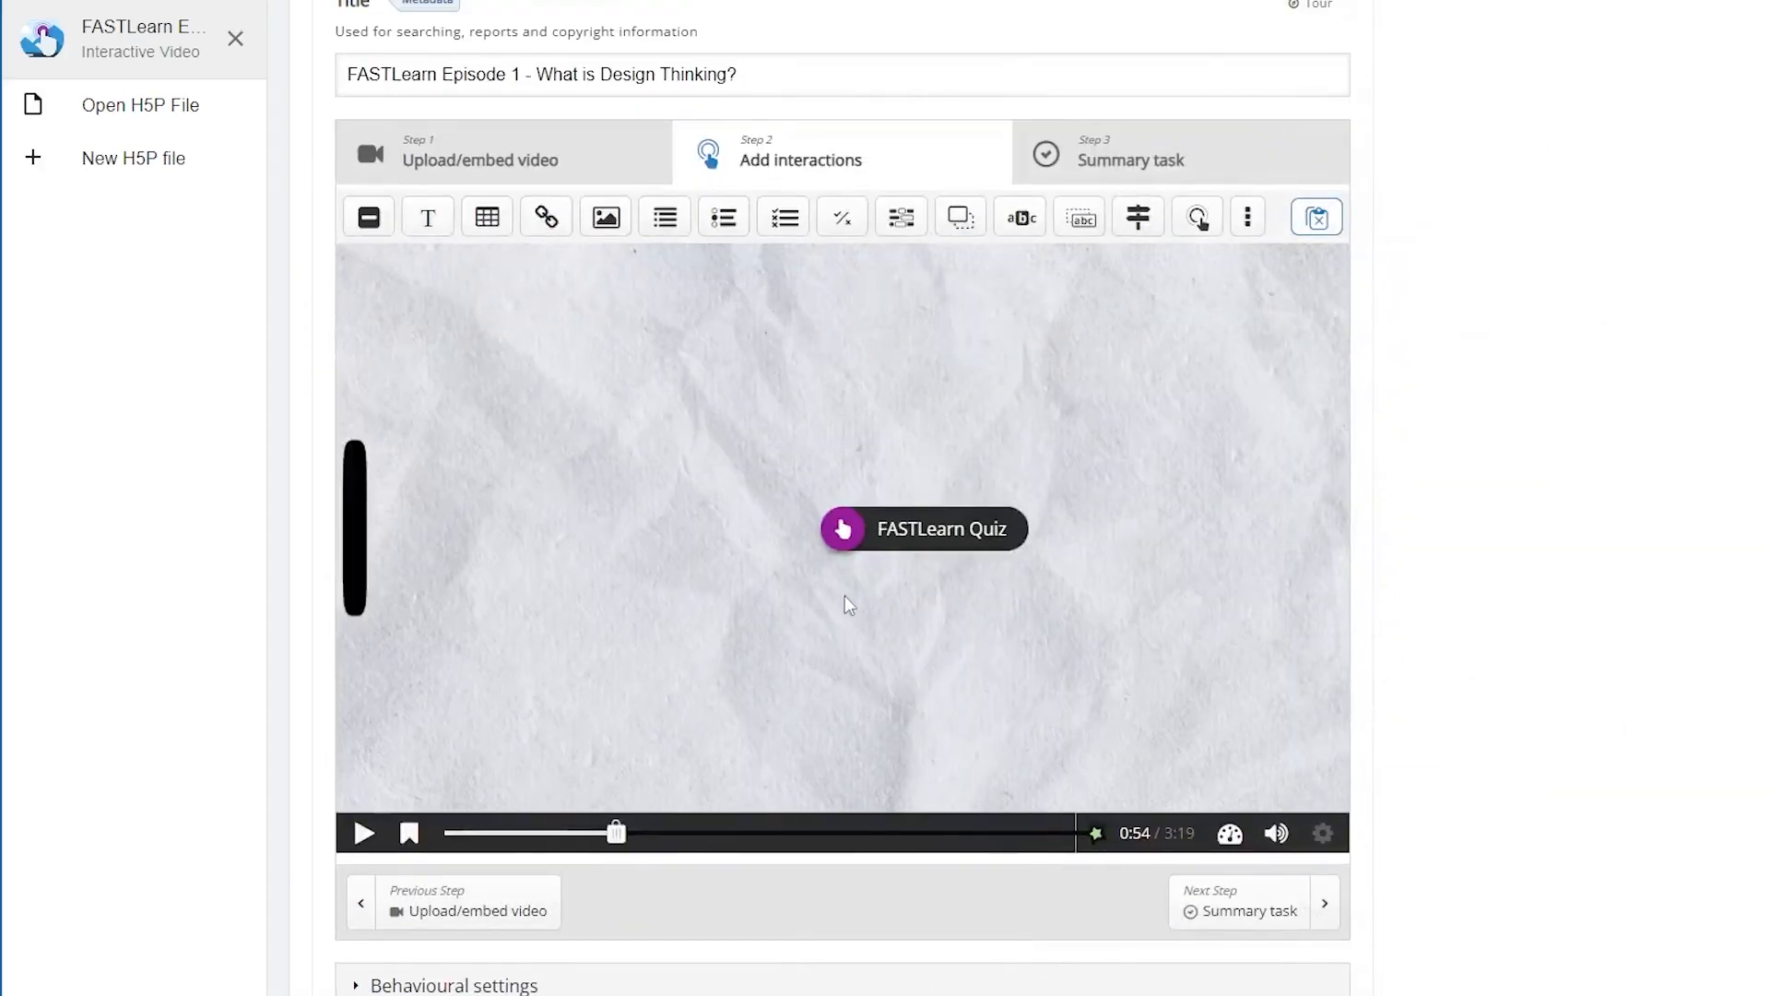
left_click(841, 529)
left_click_drag(842, 529, 793, 402)
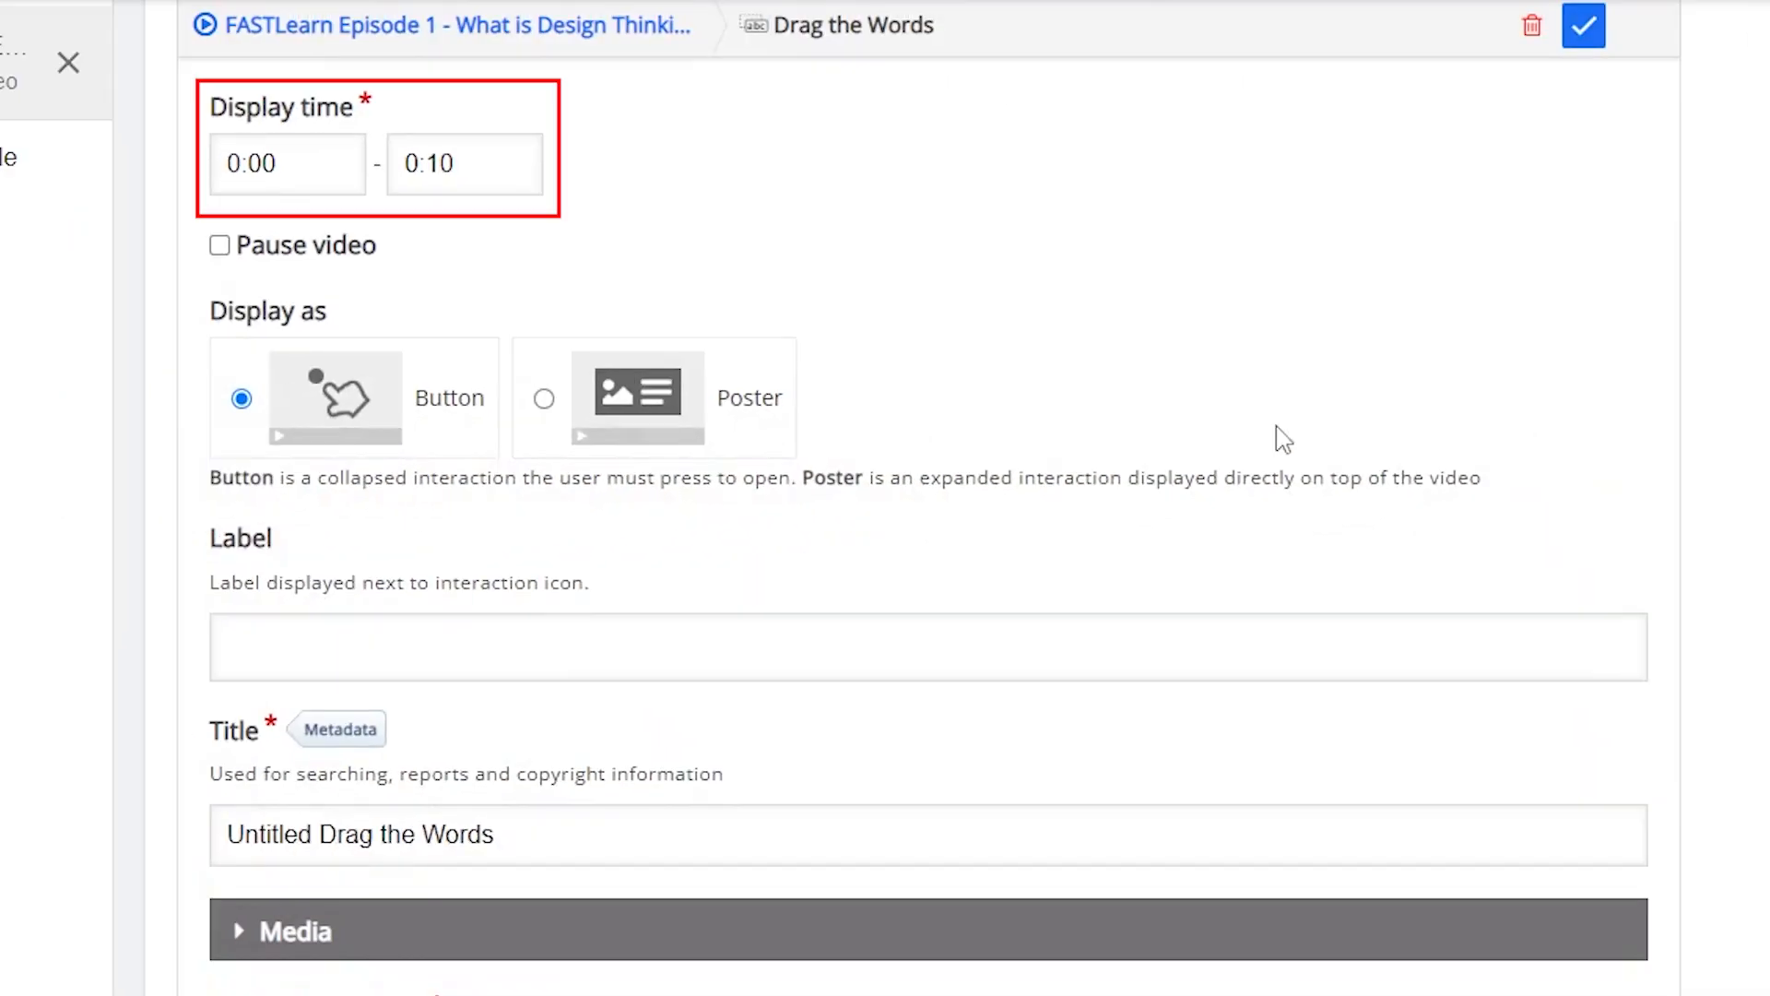
Step: Set the Drag the Words interaction's display time from 0:54.2 to 1:04.2
left_click(277, 169)
key("BackSpace")
key("BackSpace")
key("BackSpace")
type(":54.2")
triple_click(462, 169)
type("1:04.2")
Step: Label the Drag the Words interaction "FASTLearn Quiz" and title it "Quiz Time!!"
left_click(471, 648)
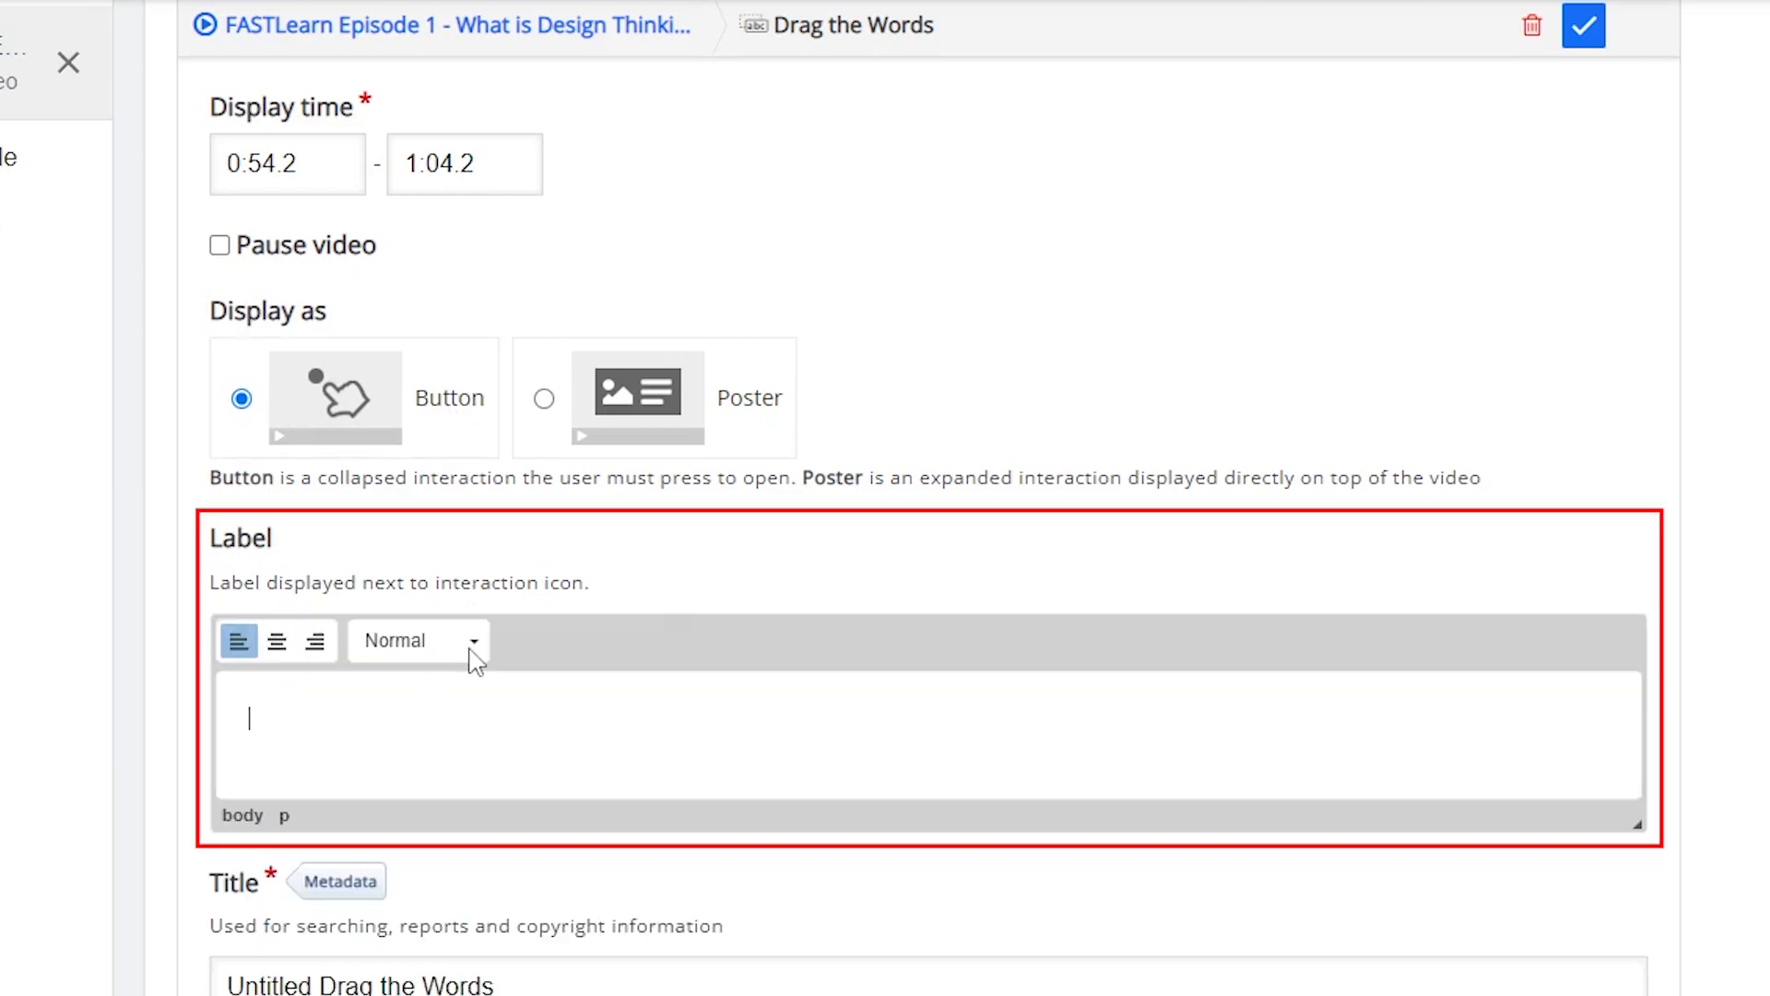
type("FASTLearn Quiz")
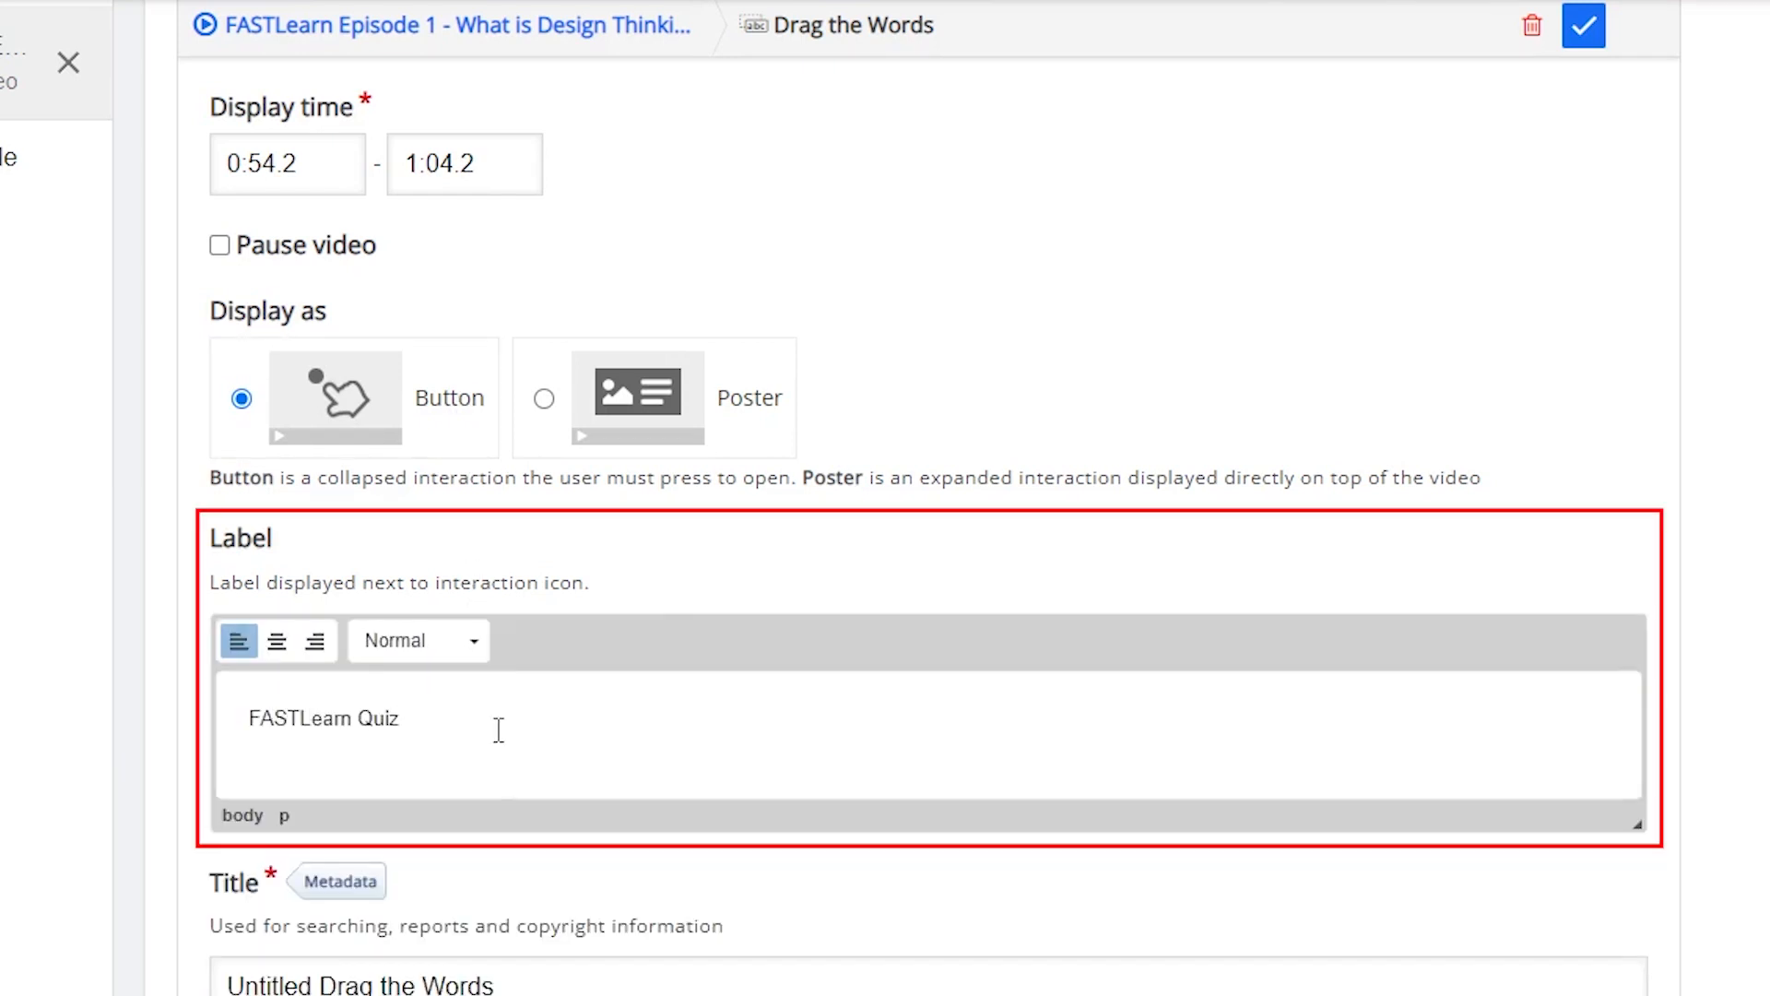
scroll(517, 700, "down", 2)
left_click(554, 649)
key("BackSpace")
key("BackSpace")
key("BackSpace")
key("BackSpace")
key("BackSpace")
key("BackSpace")
key("BackSpace")
key("BackSpace")
key("BackSpace")
key("BackSpace")
key("BackSpace")
key("BackSpace")
key("BackSpace")
key("BackSpace")
key("BackSpace")
key("BackSpace")
key("BackSpace")
key("BackSpace")
key("BackSpace")
key("BackSpace")
key("BackSpace")
key("BackSpace")
type("Quiz Time!!")
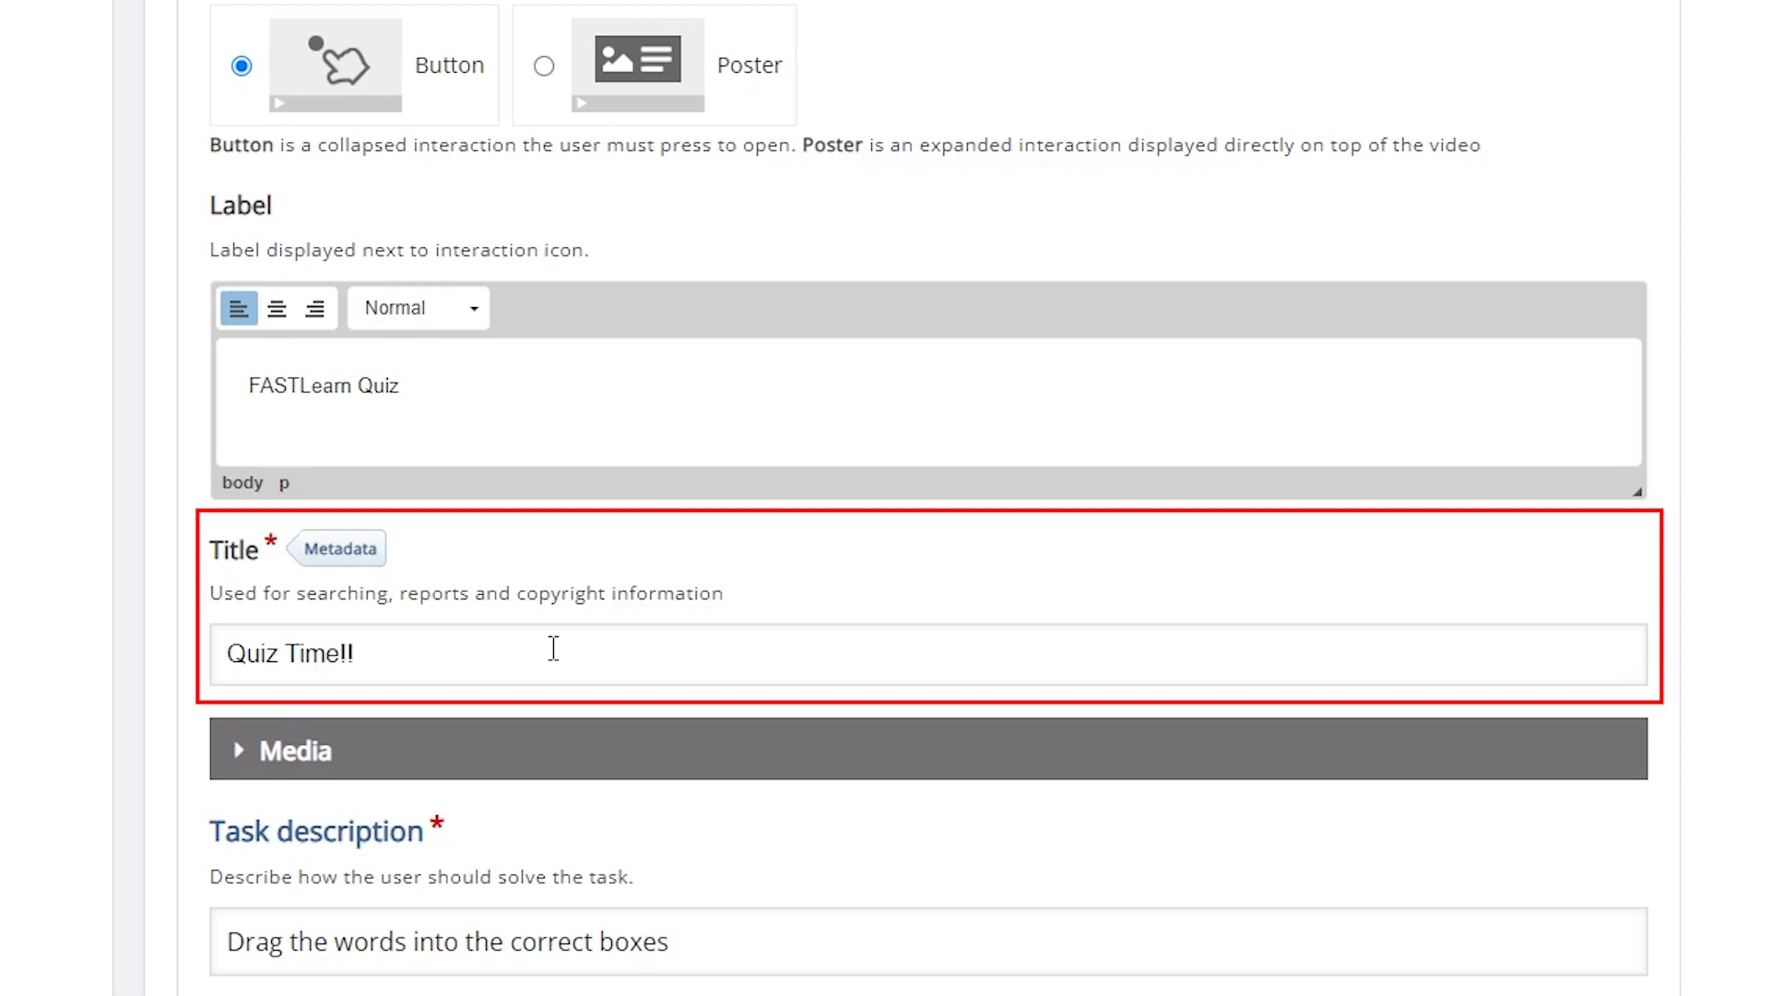
Step: Replace the Drag the Words task description with "Choose the words that describe design thinking"
scroll(553, 691, "down", 5)
scroll(553, 975, "down", 1)
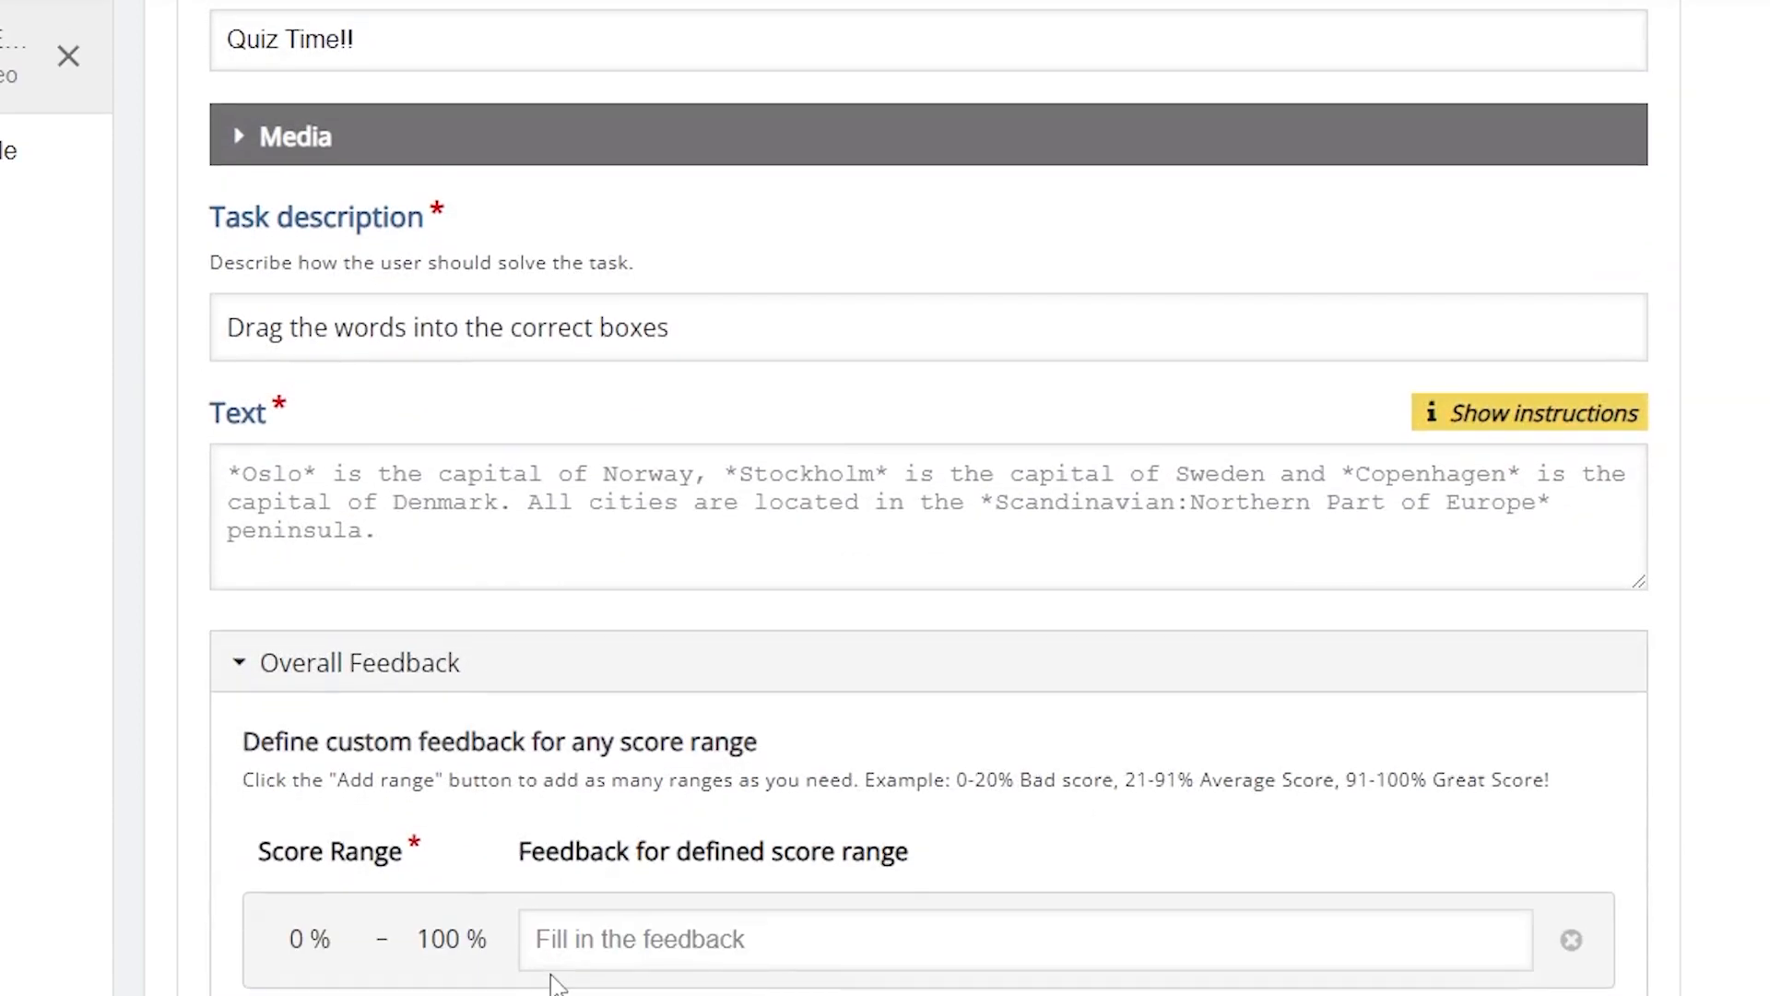
left_click(700, 332)
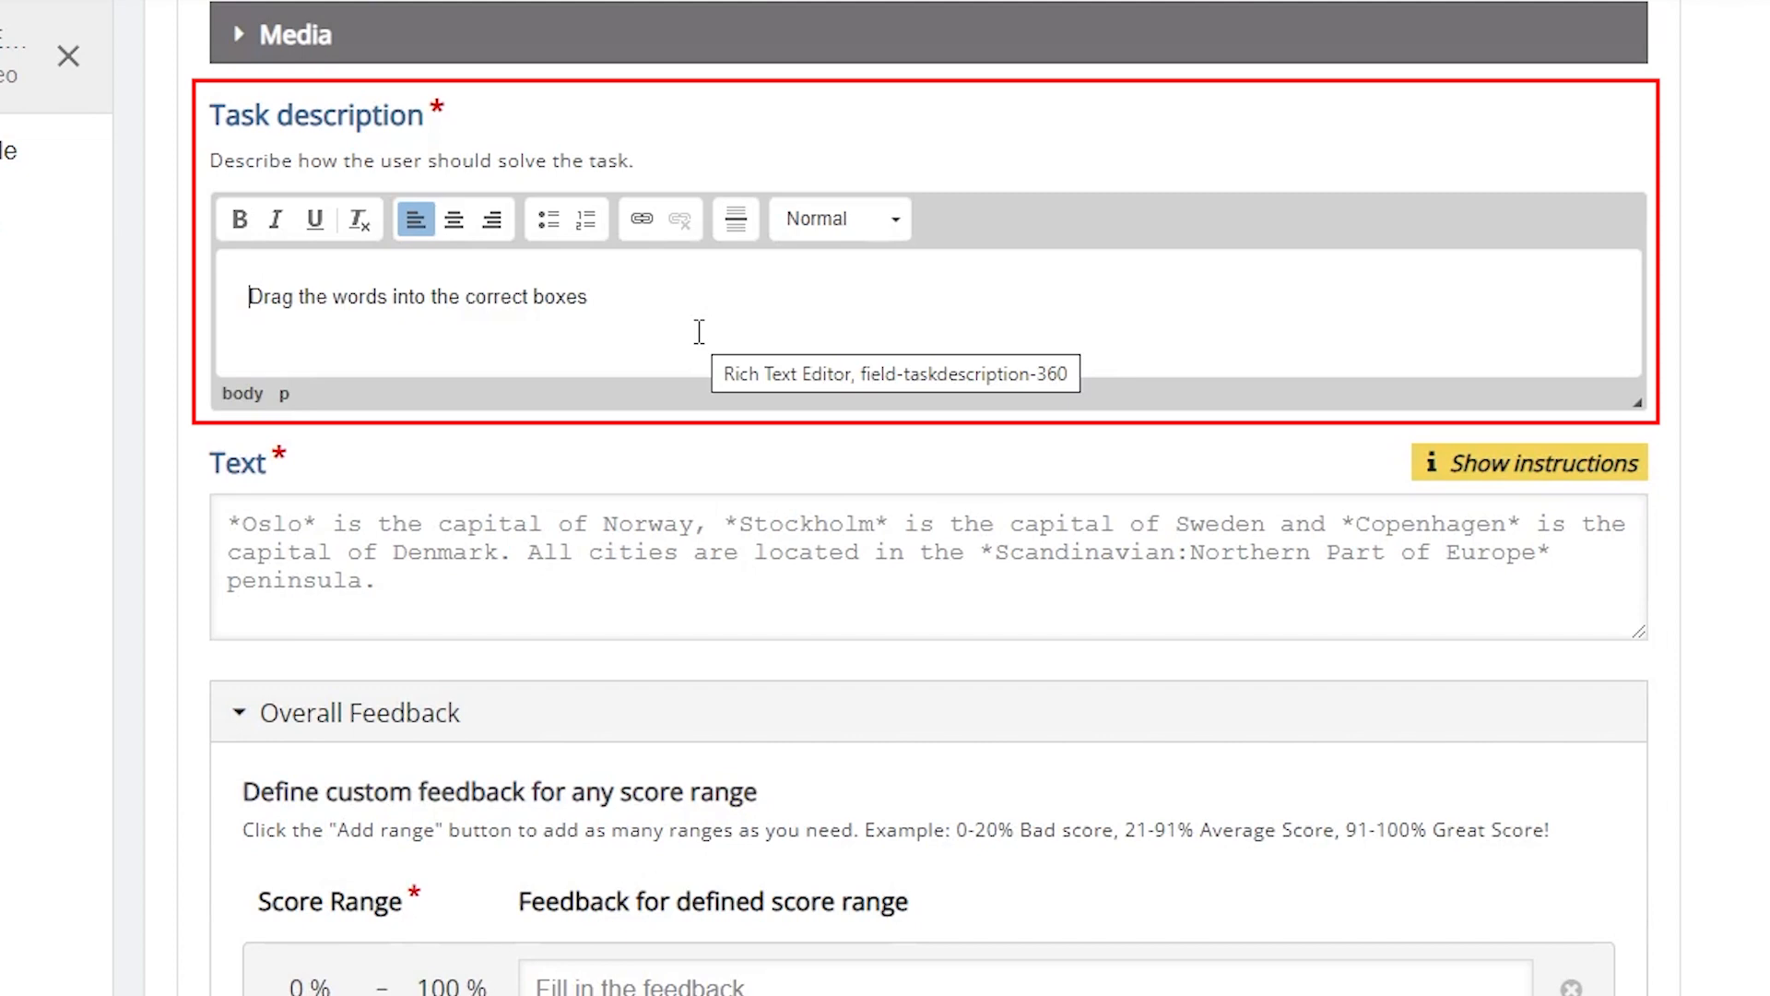
key("ctrl+a")
key("BackSpace")
type("Choose the w")
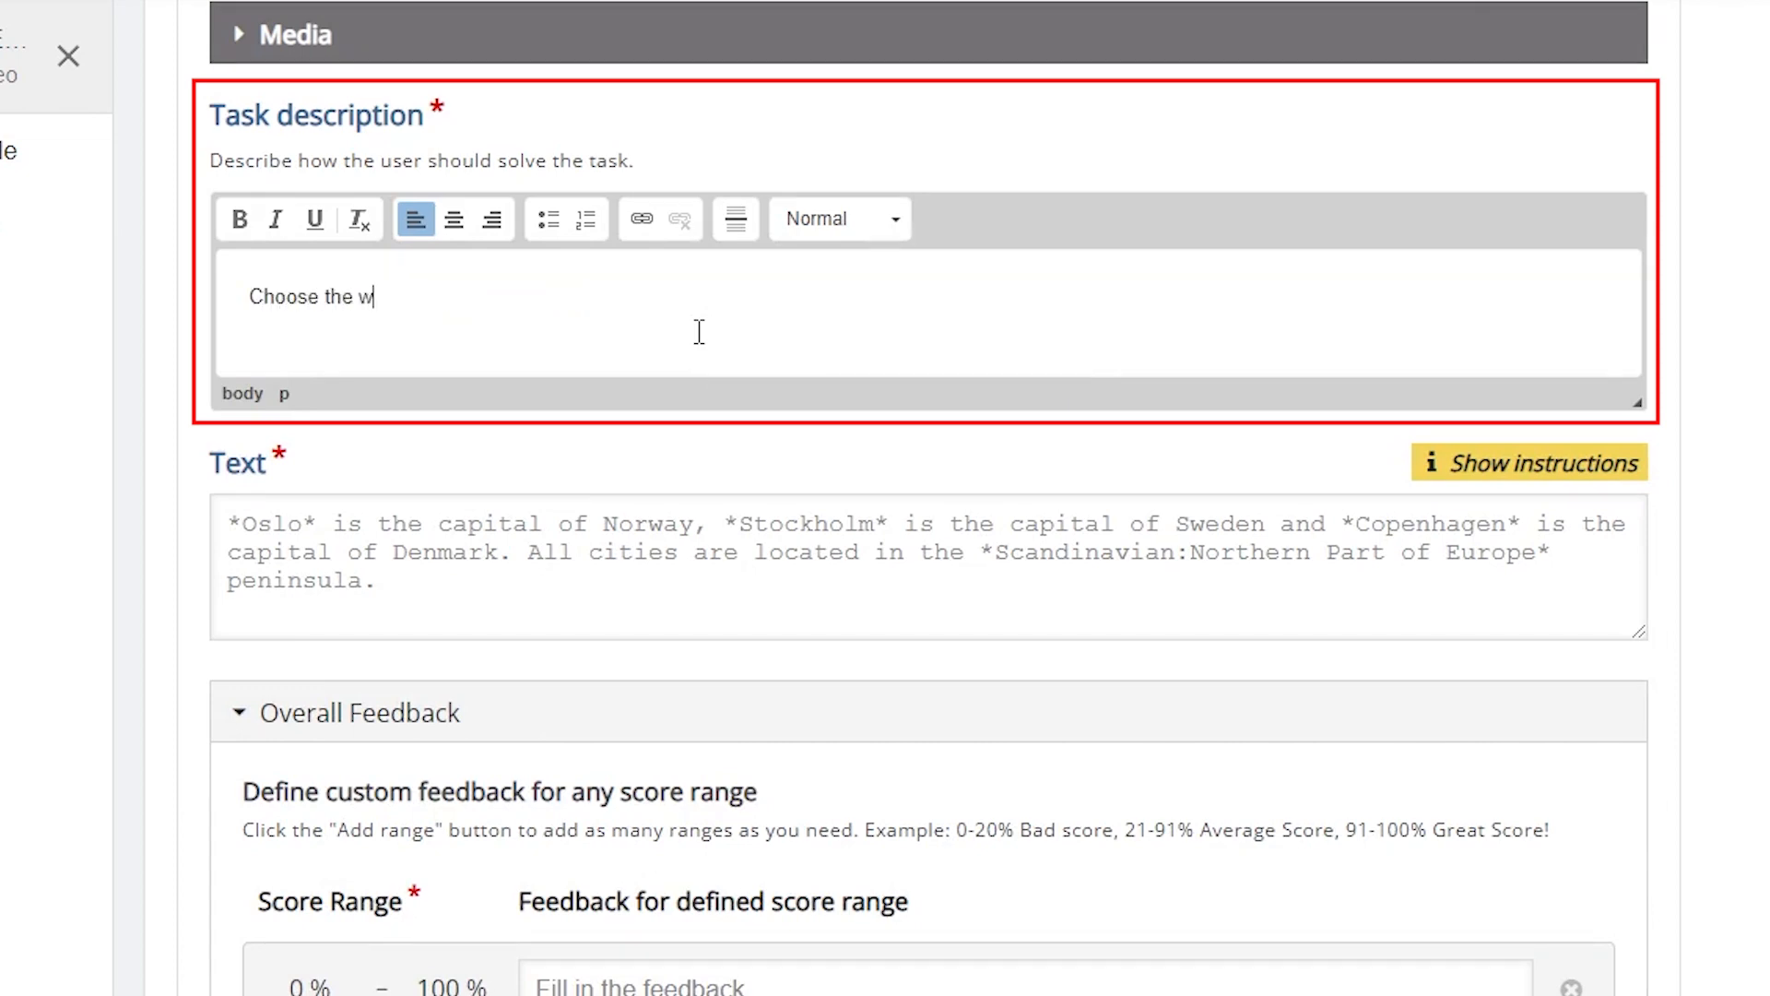
type("ords that describe design thinking")
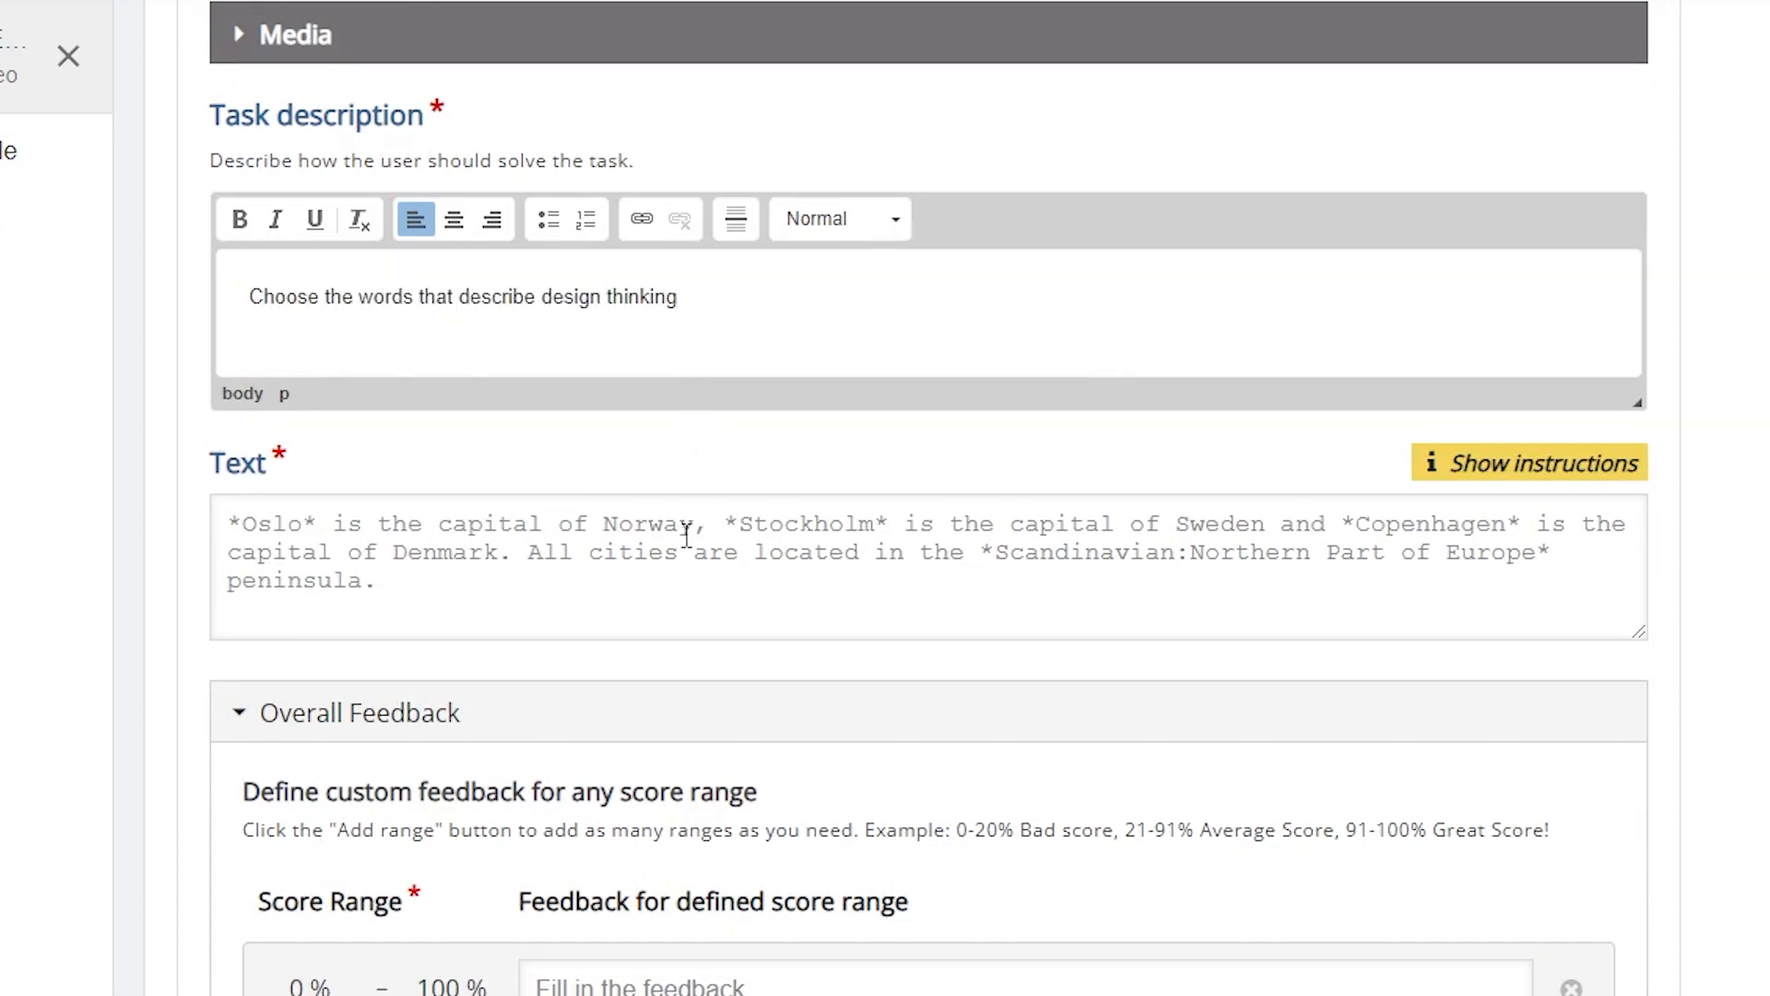
Step: Enter the Drag the Words text "Design thinking is *collaborative*, *iterative*, *uncover assumption*, and *expand the range of solutions*."
left_click(687, 535)
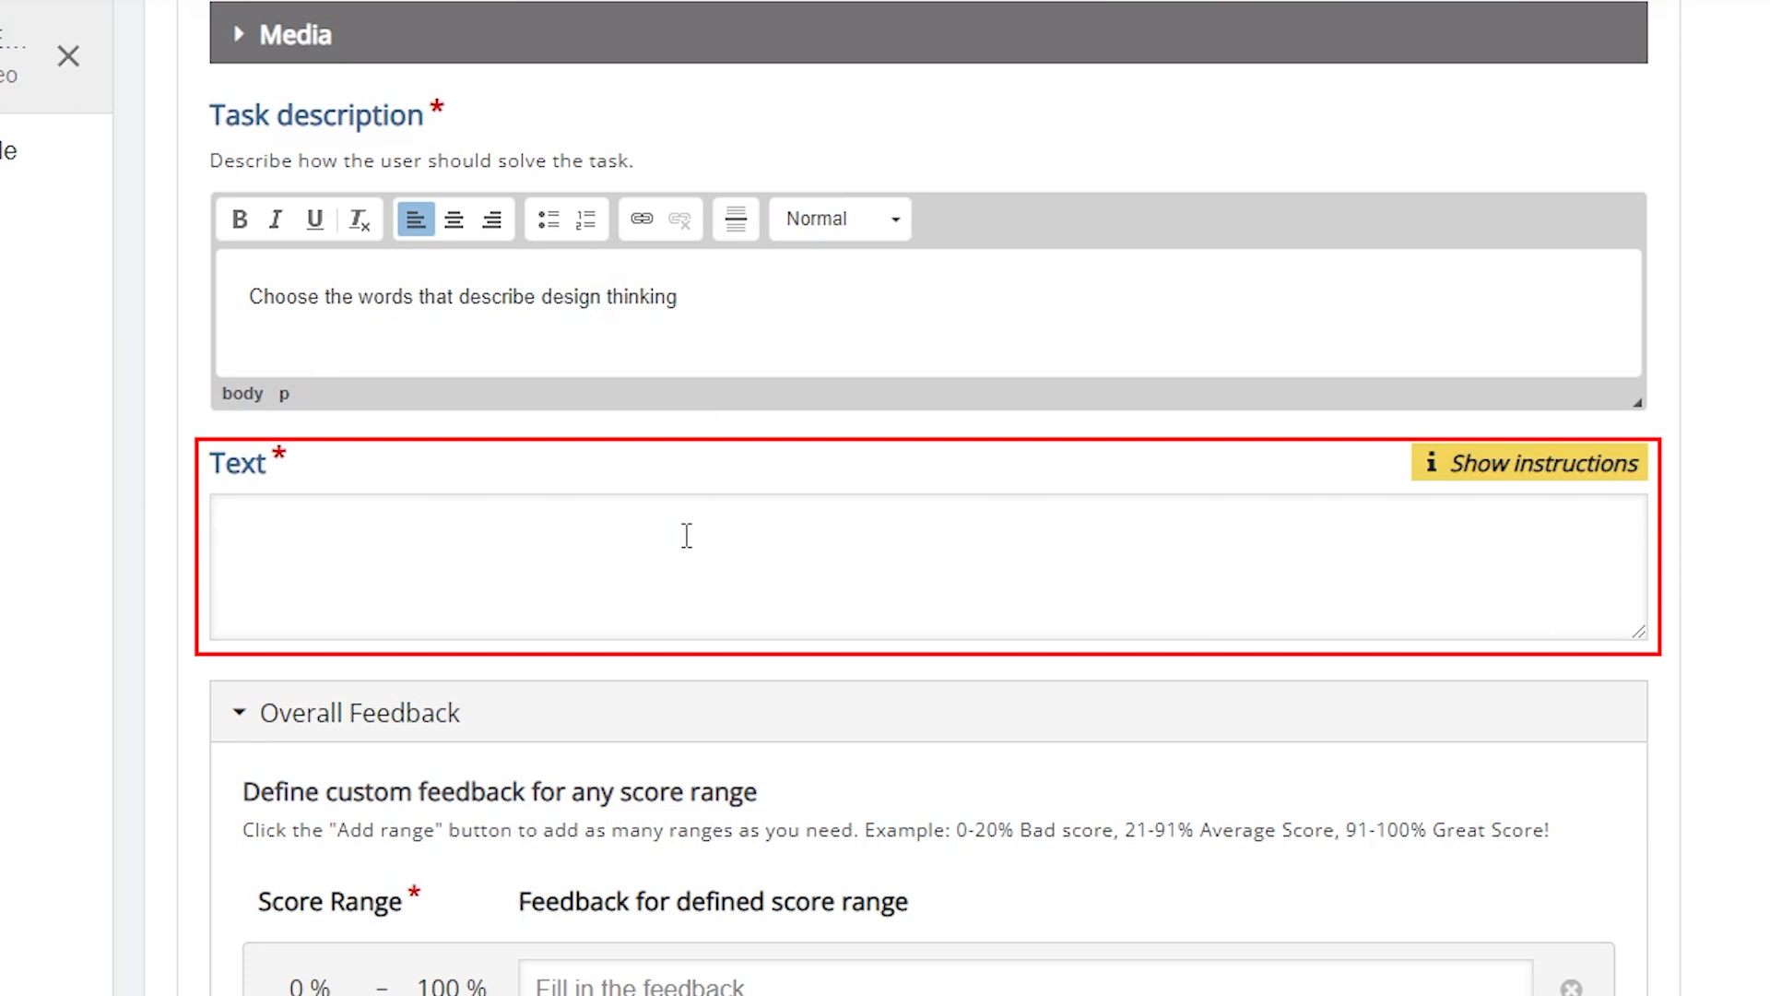
type("Design thinking")
type(" is *collaborative")
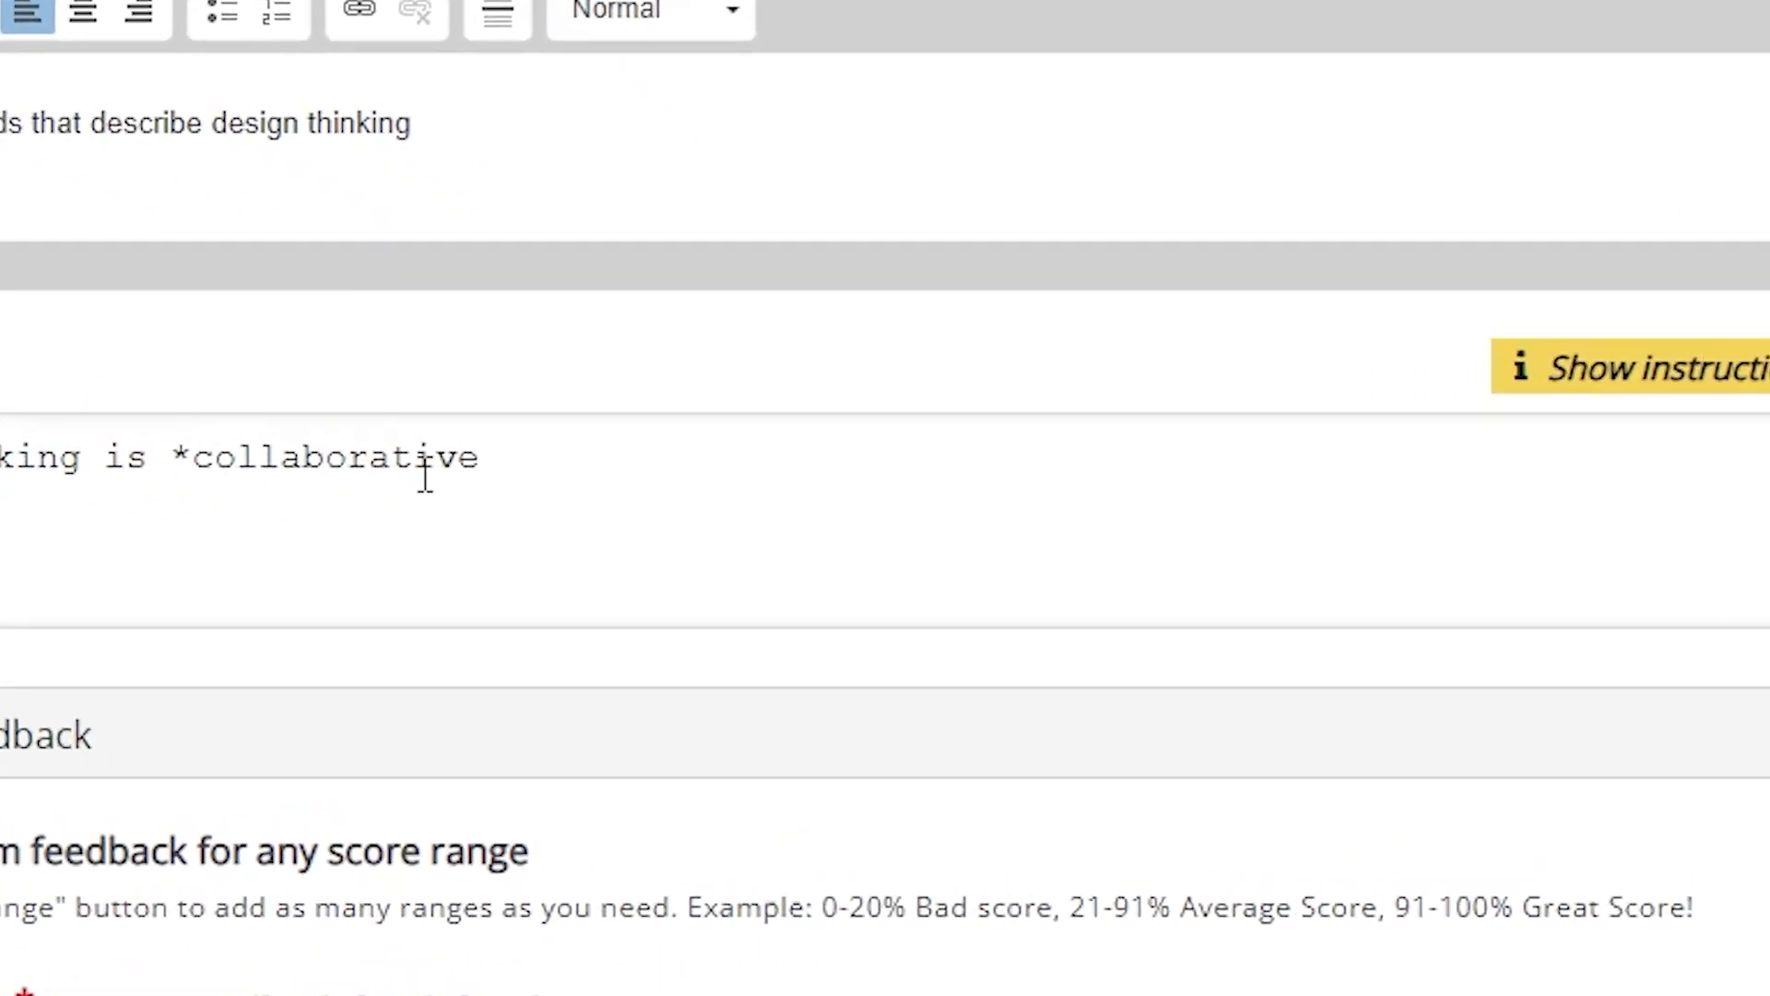
type("*")
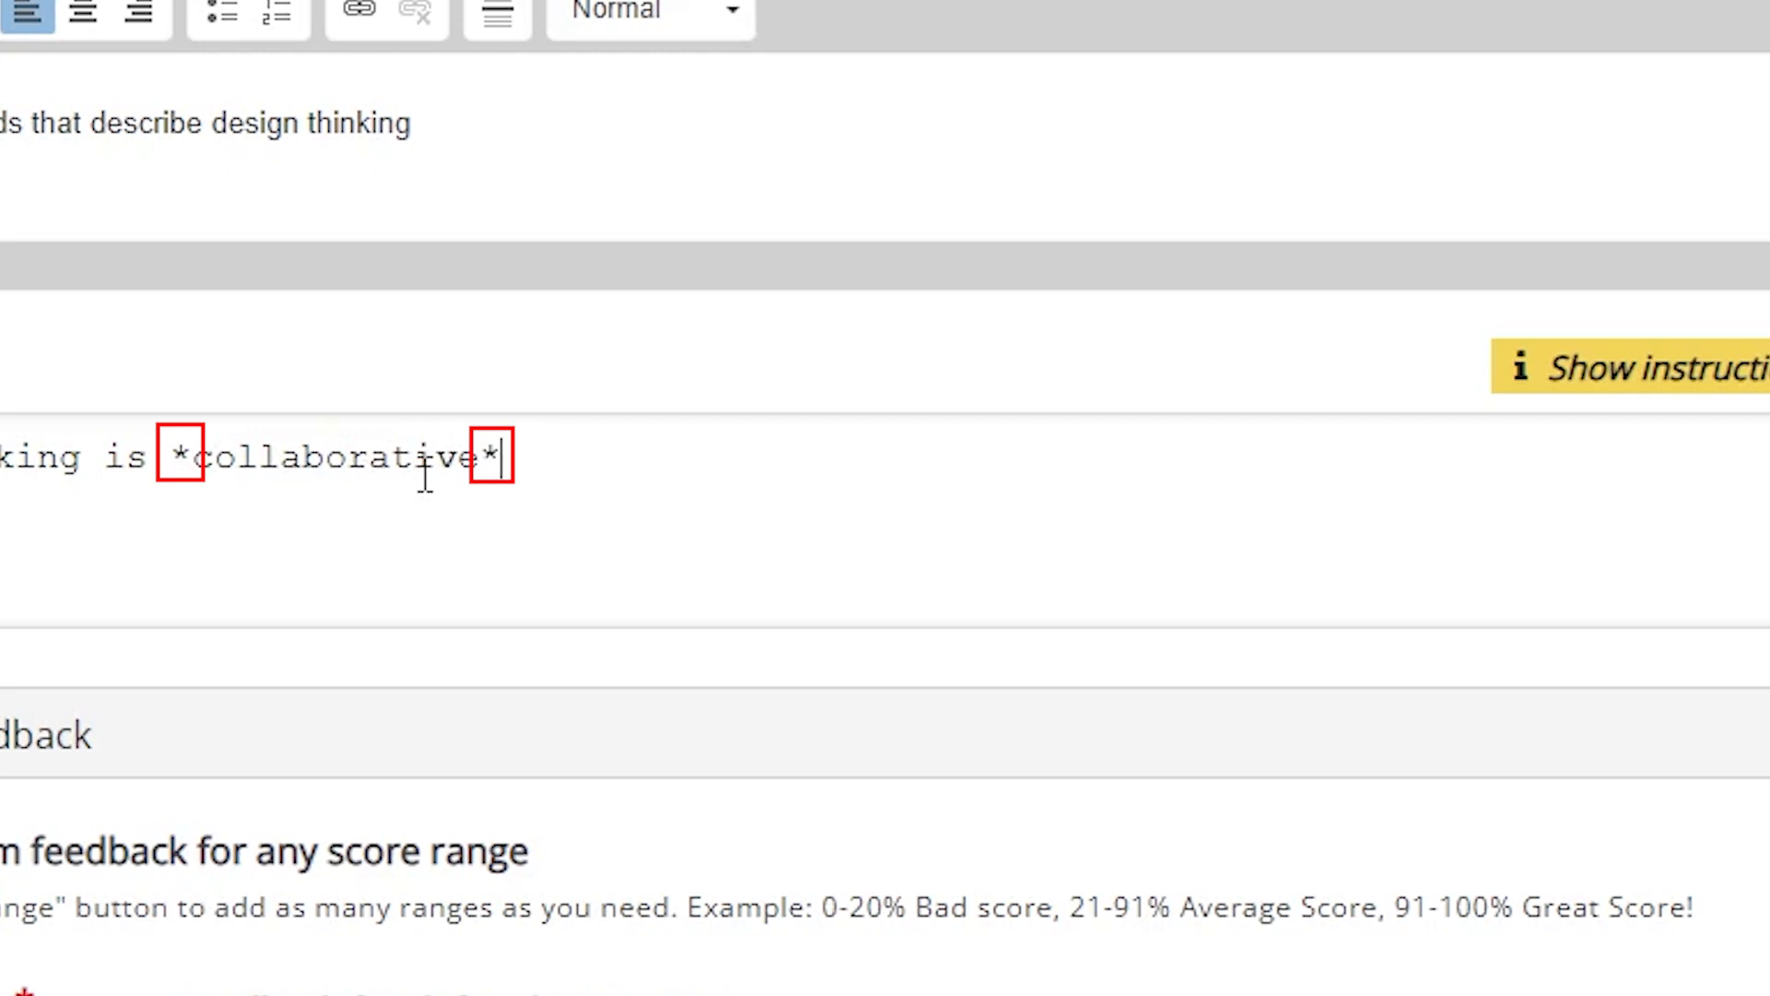
type(", *iterative*, *")
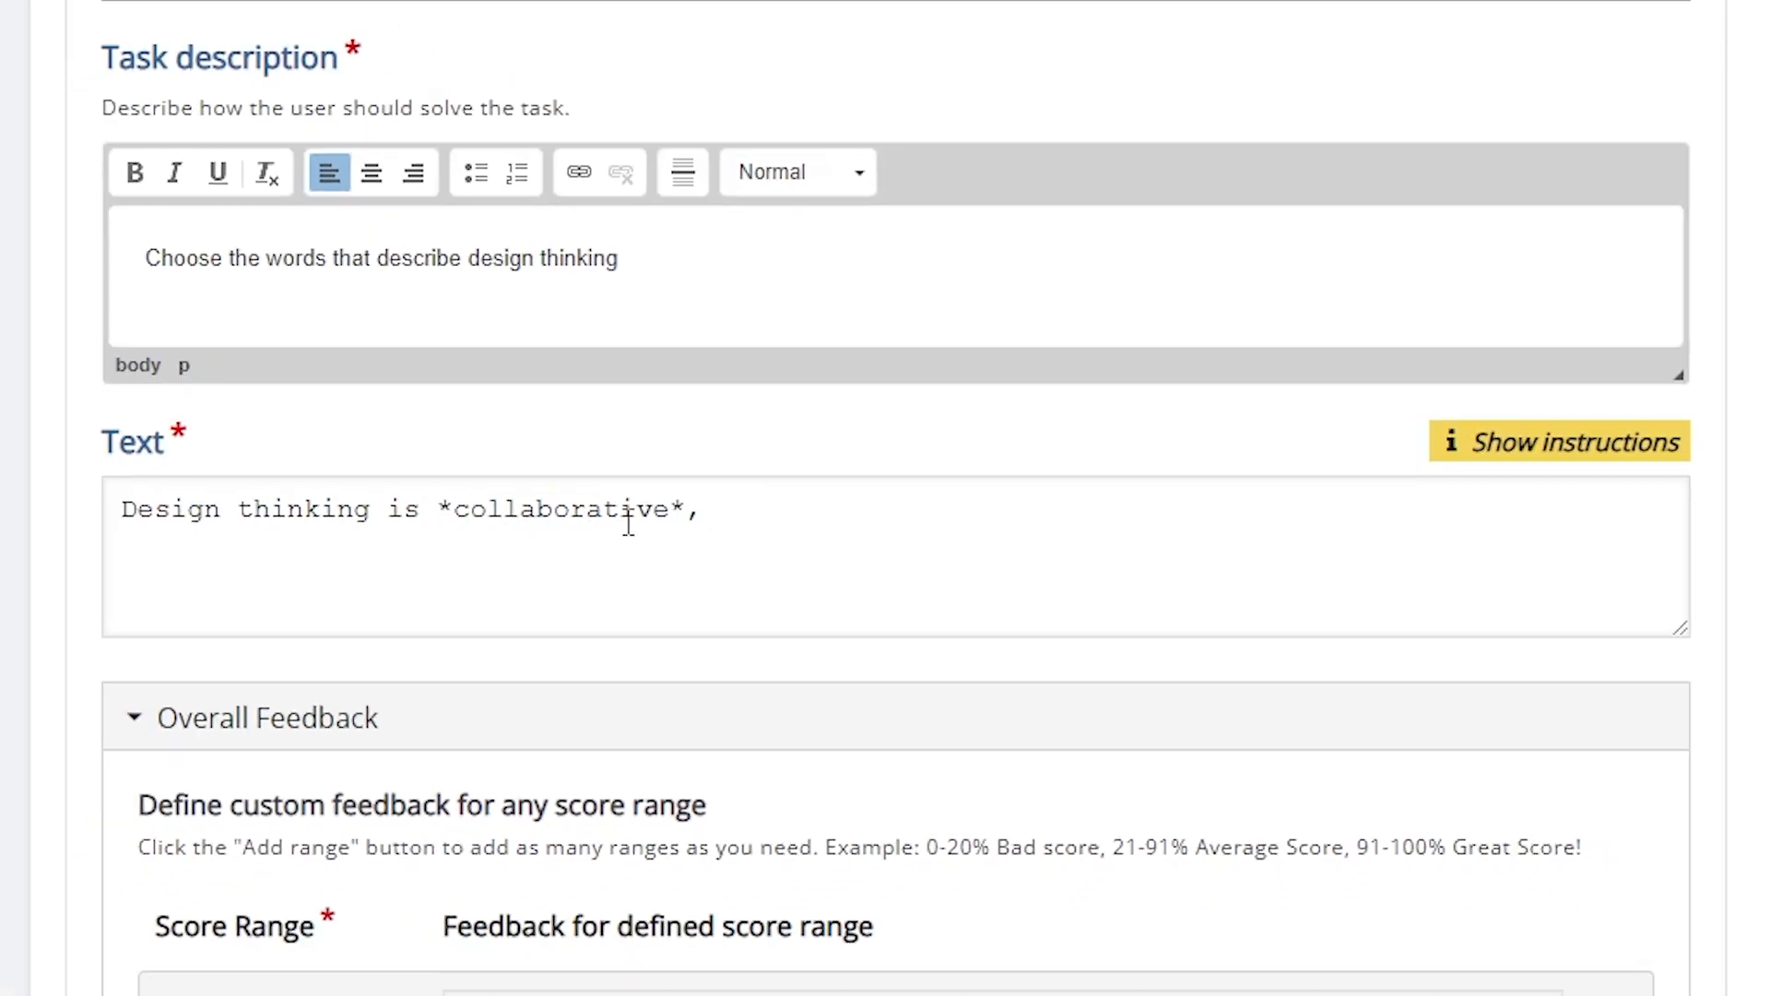
type("u")
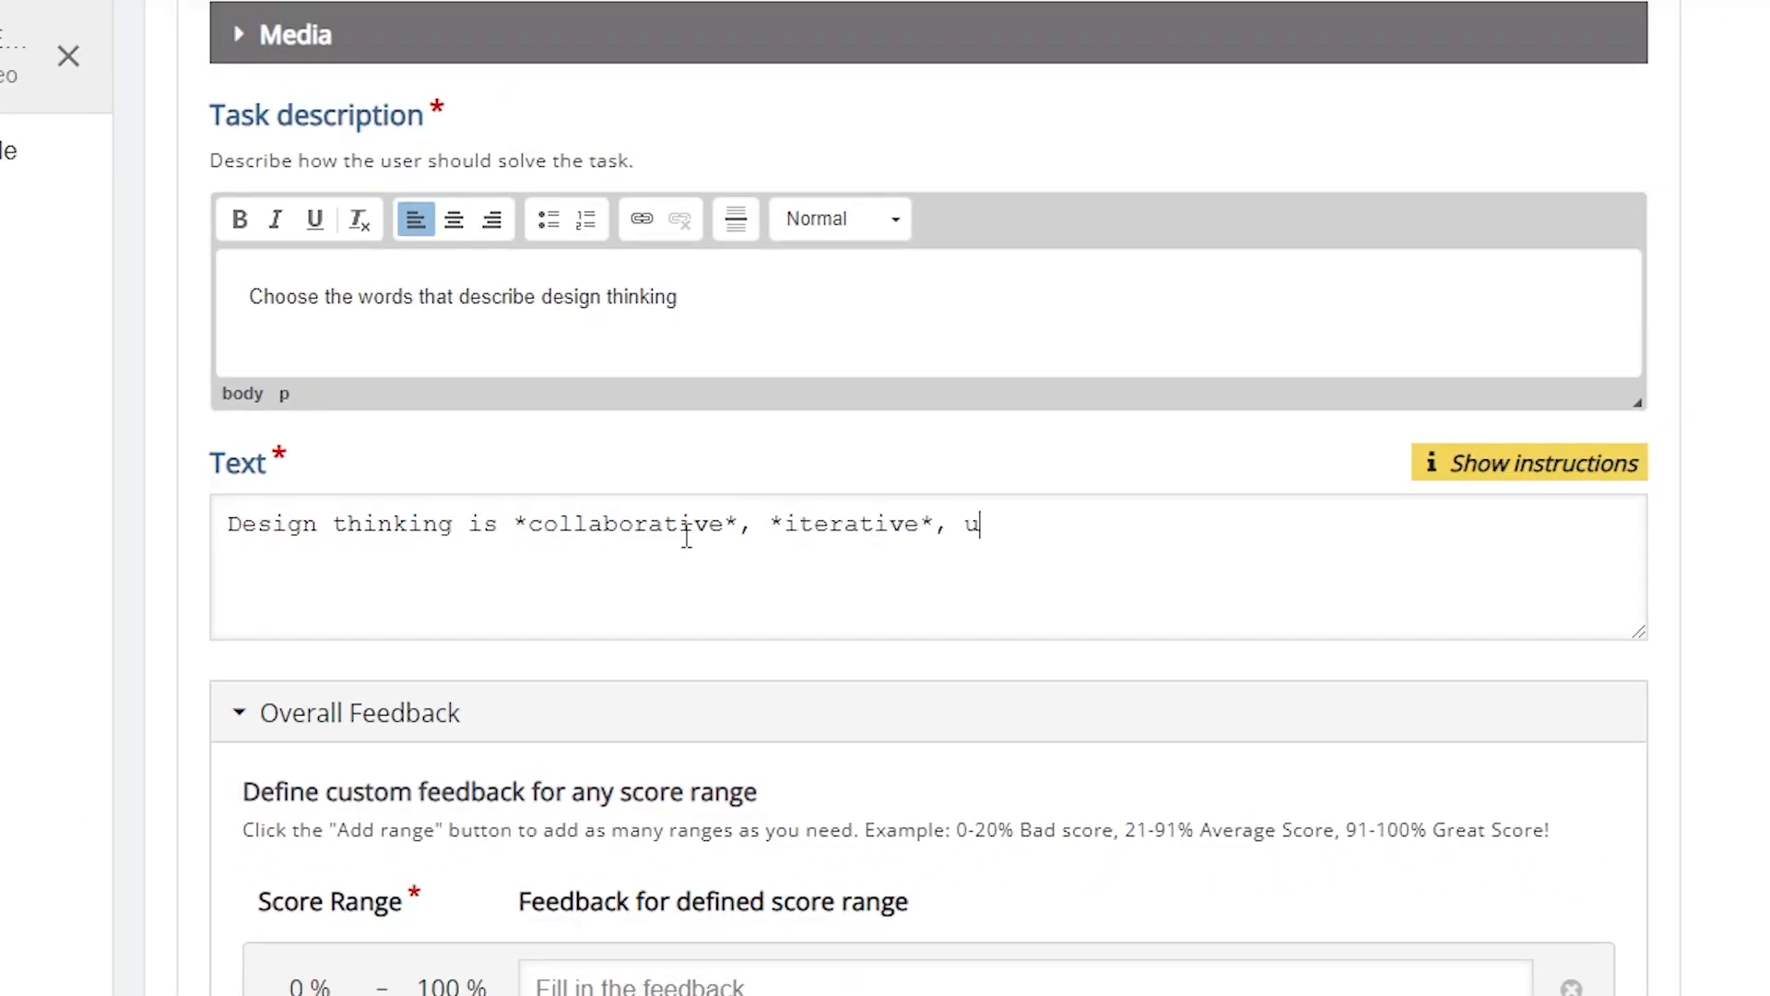
key("BackSpace")
type("*uncover assumption*, and ")
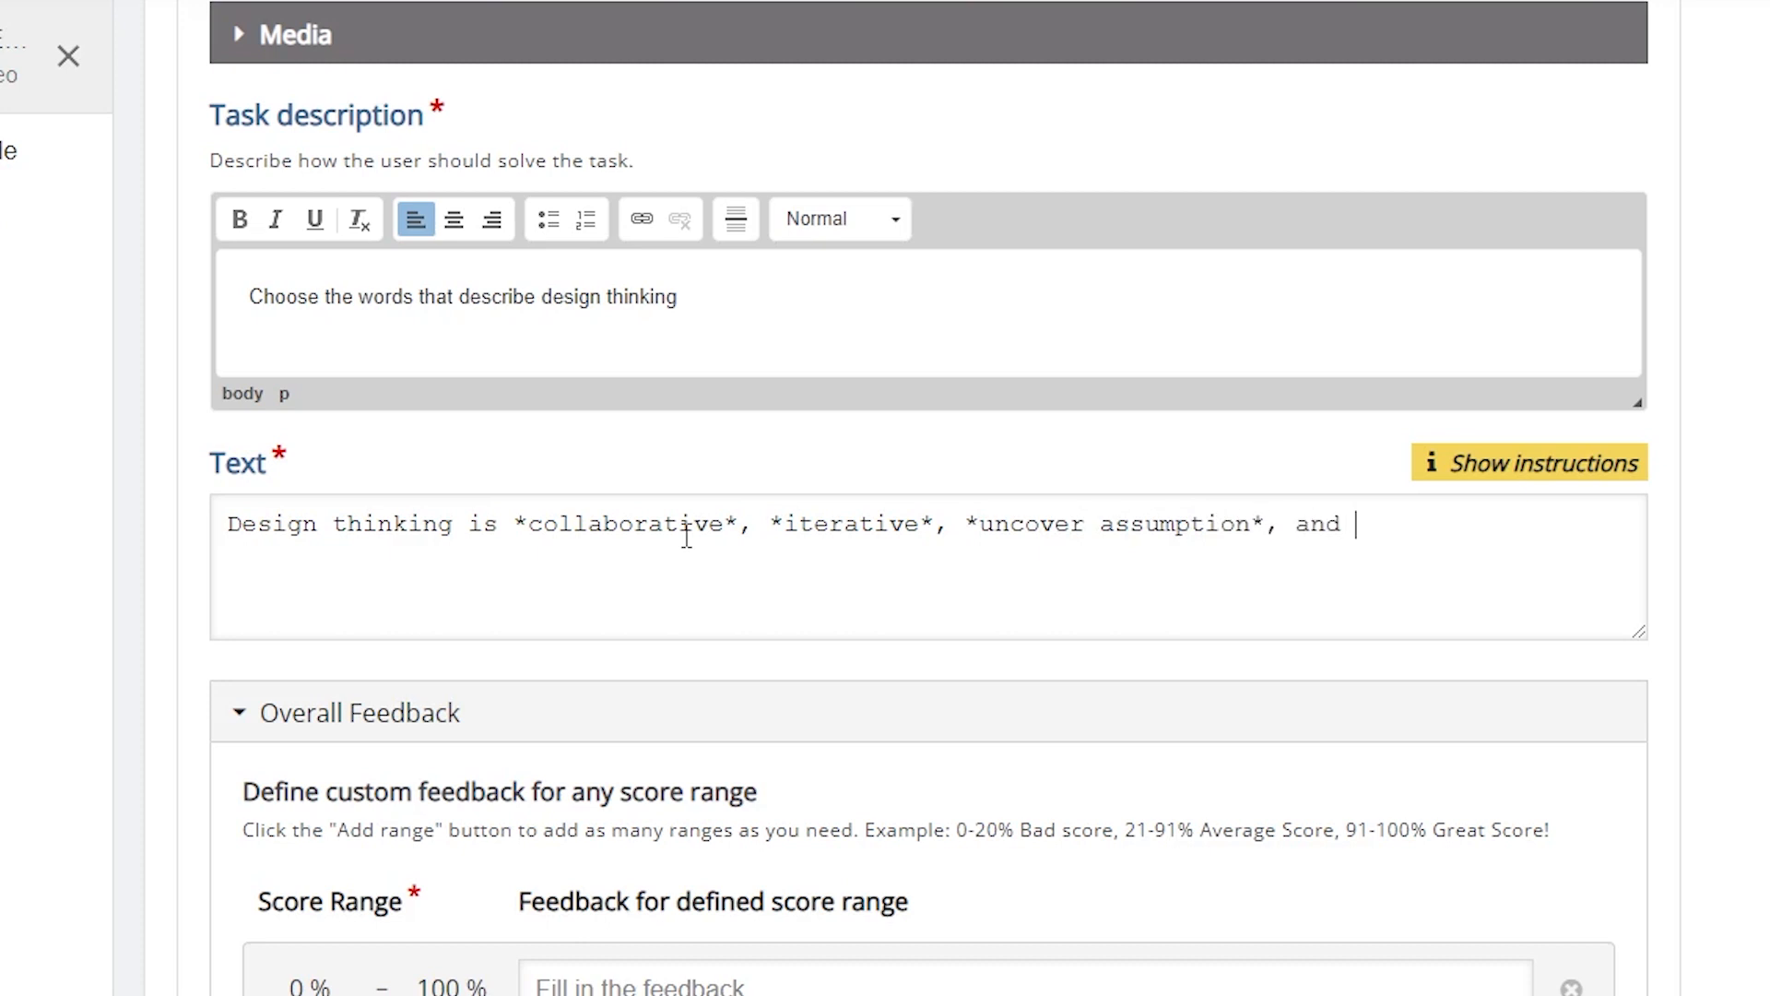
type("*expand the range of solutions*.")
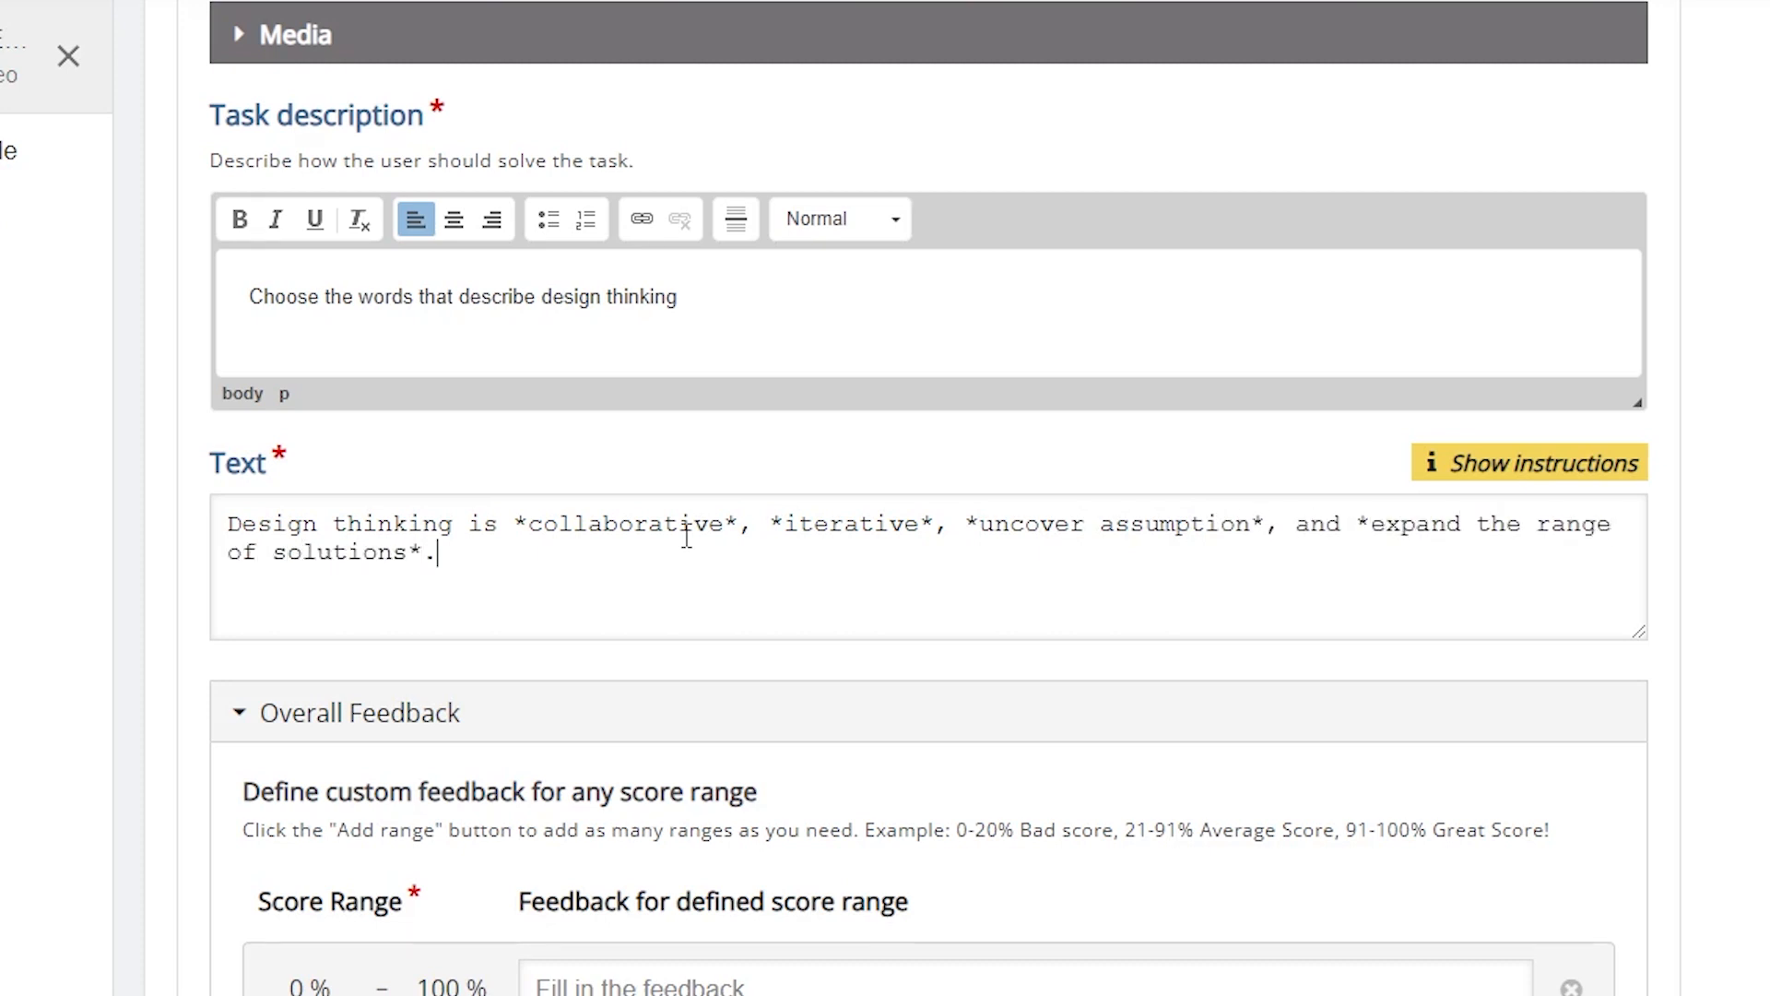
Step: Finish the Drag the Words interaction and move its FASTLearn Quiz button up and left of the video frame's centre
scroll(687, 534, "down", 5)
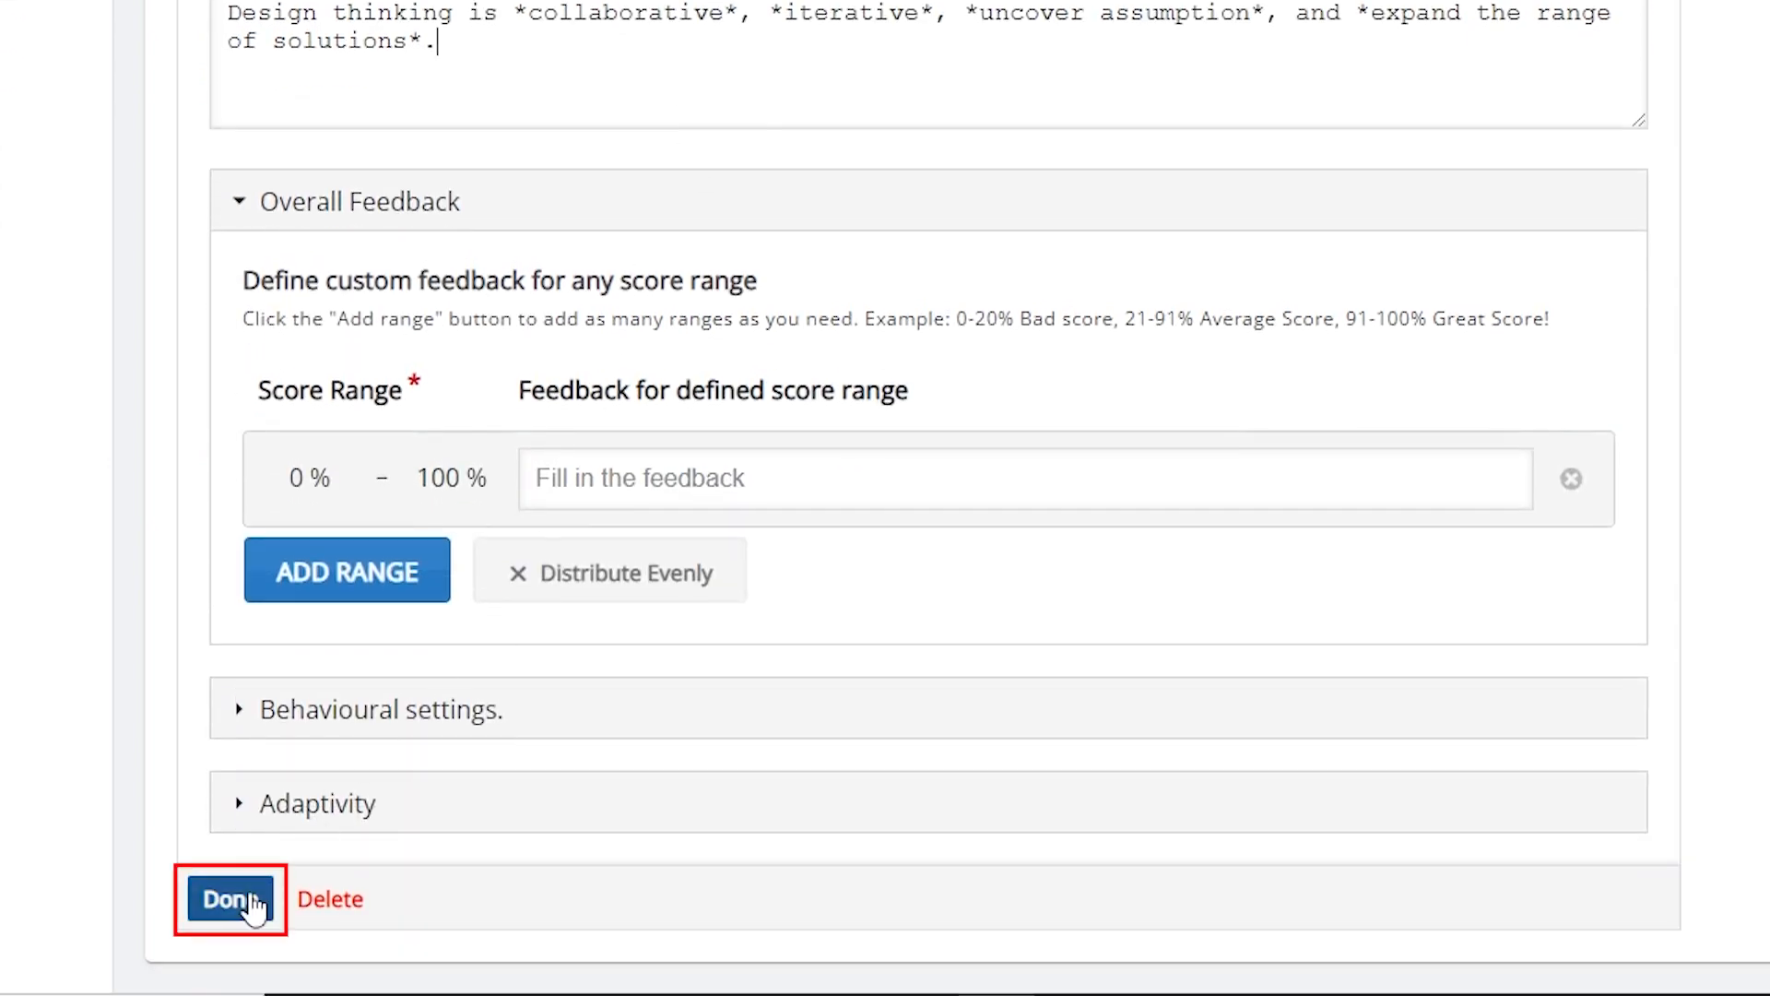
left_click(255, 903)
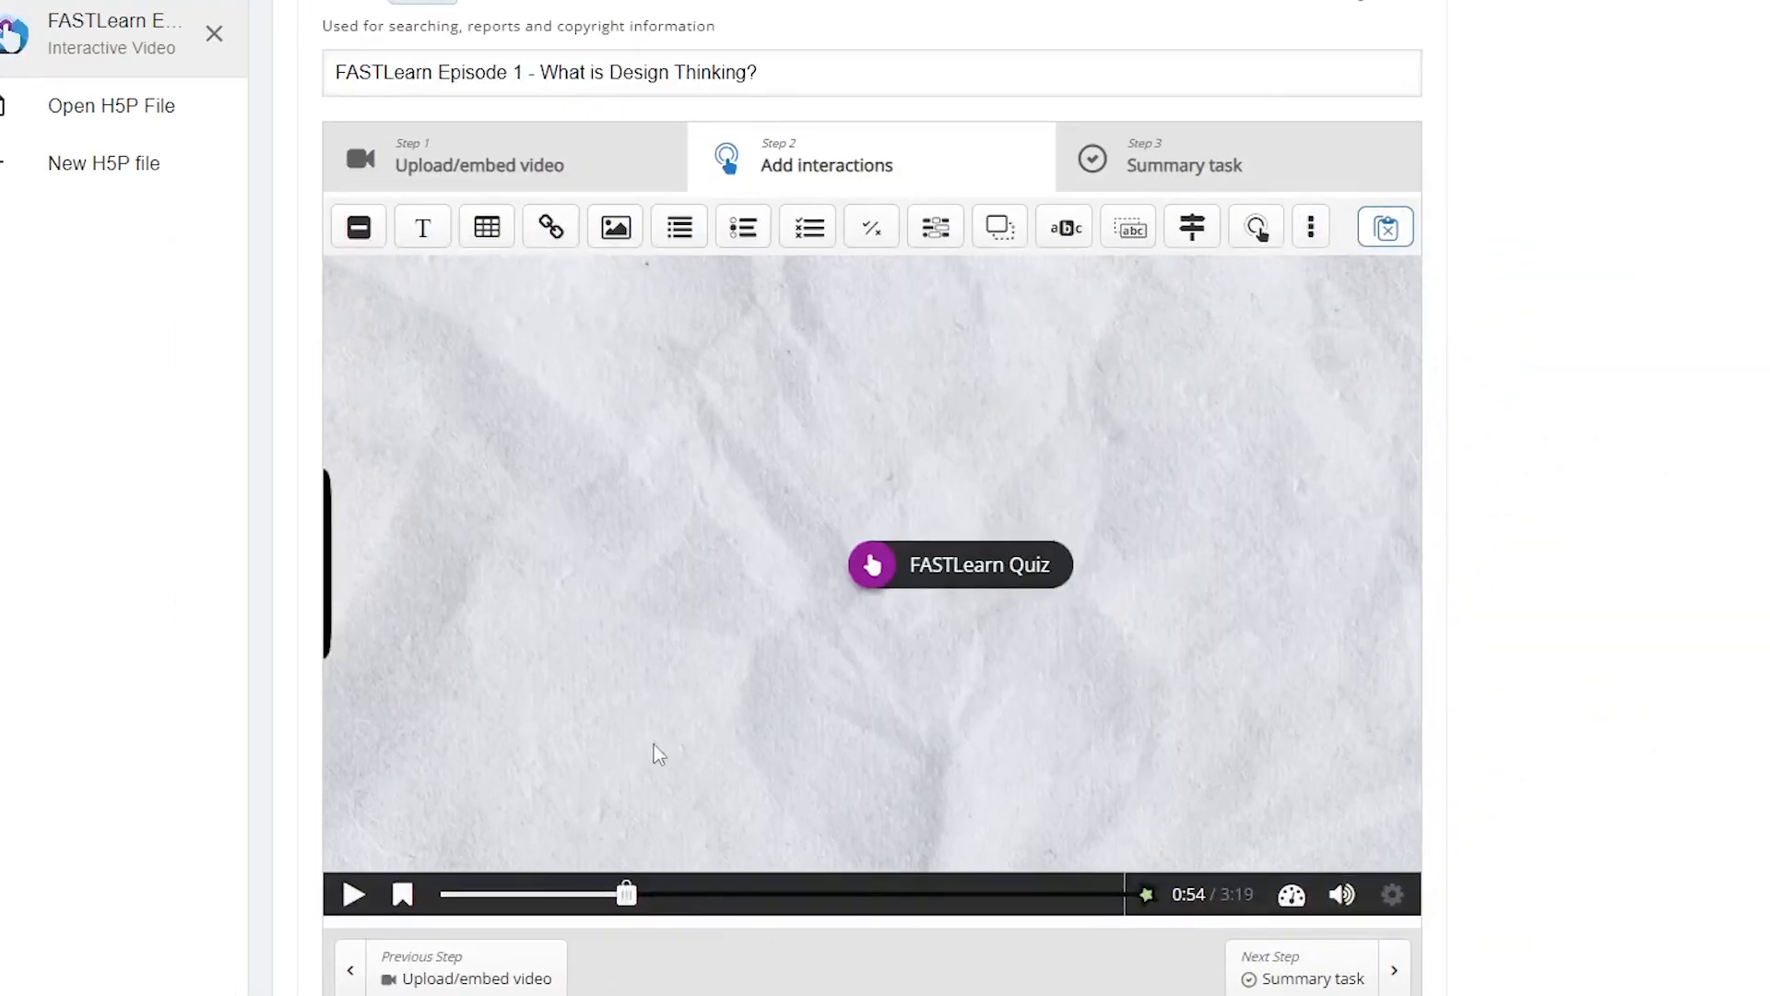
left_click_drag(874, 566, 776, 426)
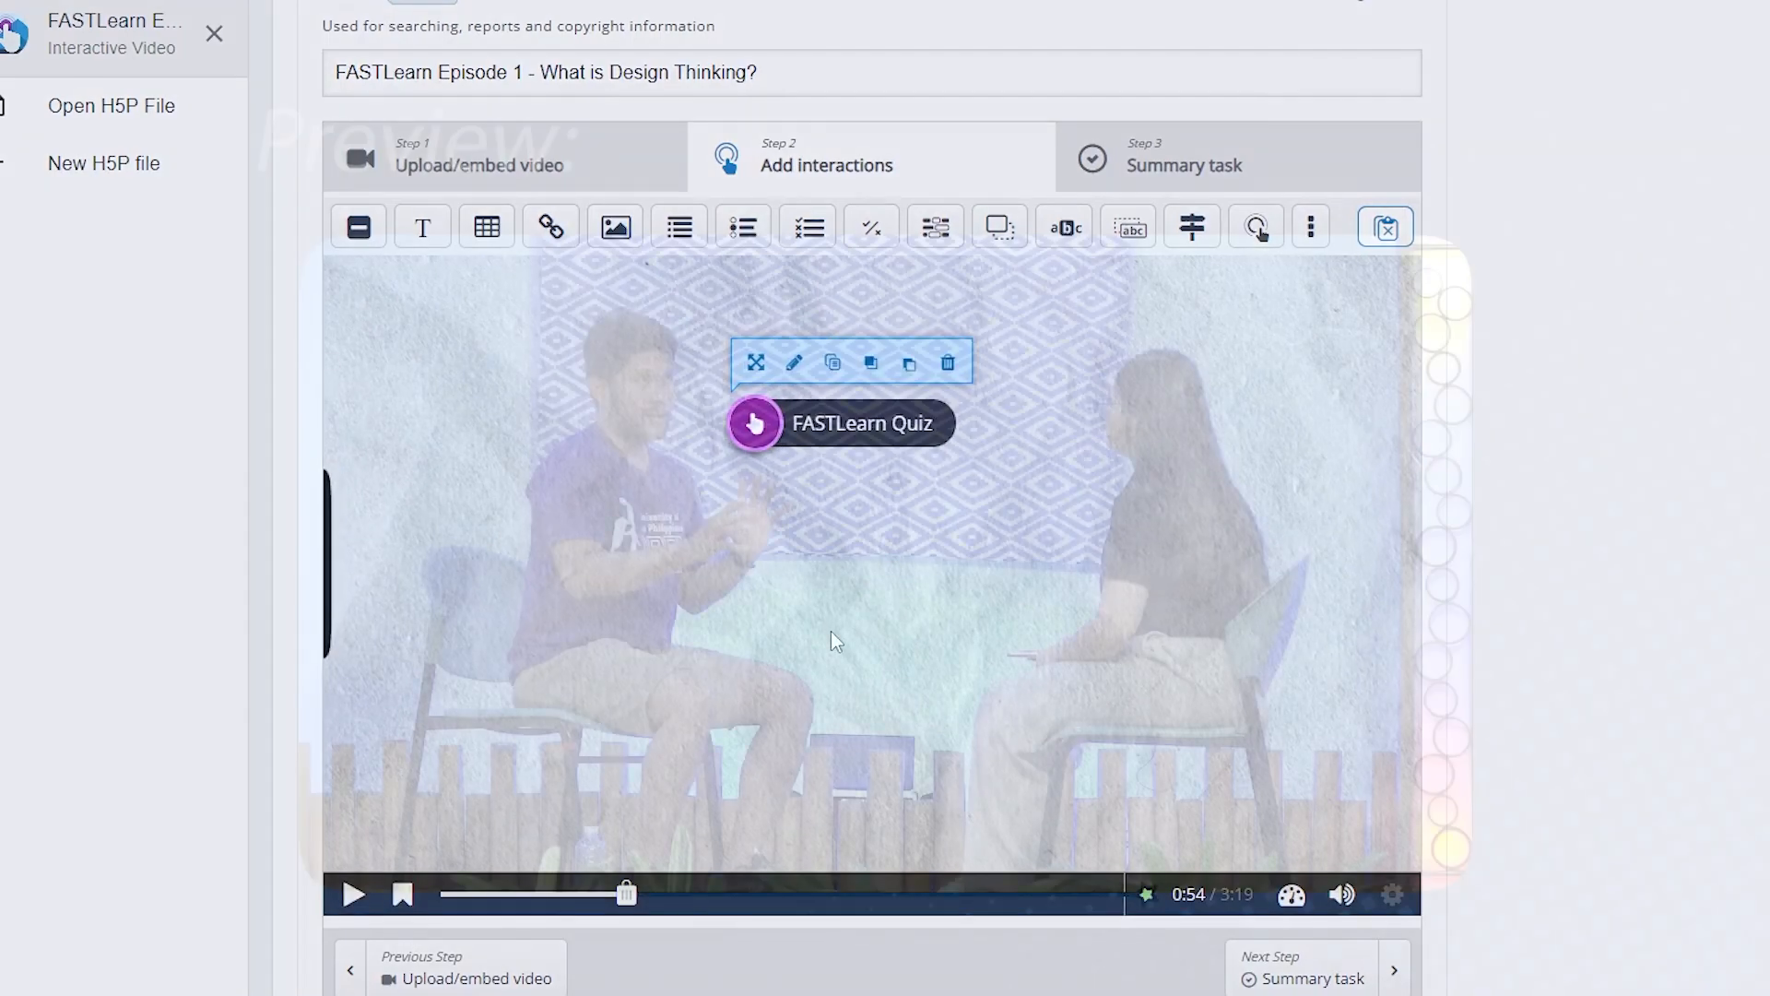